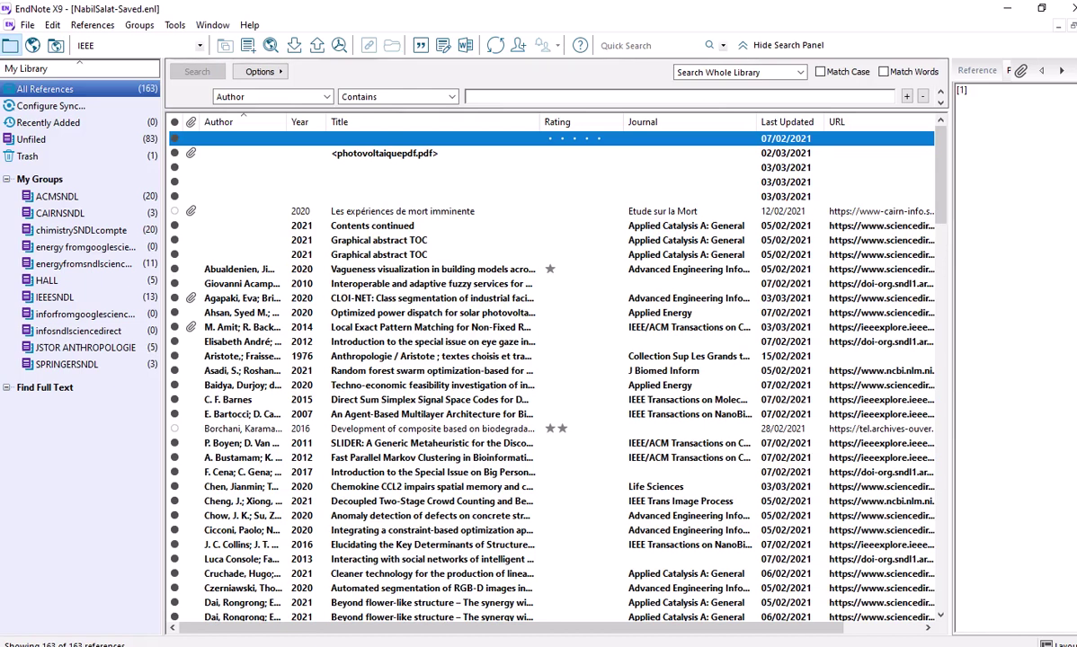
Switch to Paint and cut the heading "L'INSTALLATION DES FICHIERS DE CONNEXION" out of the table-of-contents image
{"action": "left_click", "coordinate": [543, 550]}
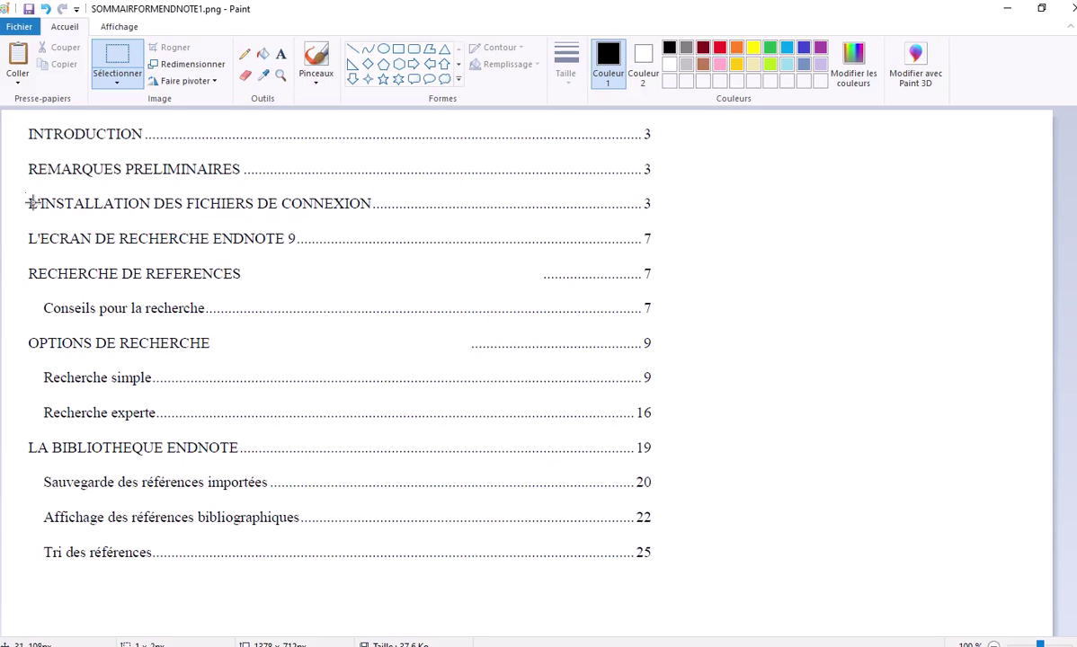
{"action": "left_click_drag", "start_coordinate": [24, 192], "coordinate": [404, 216]}
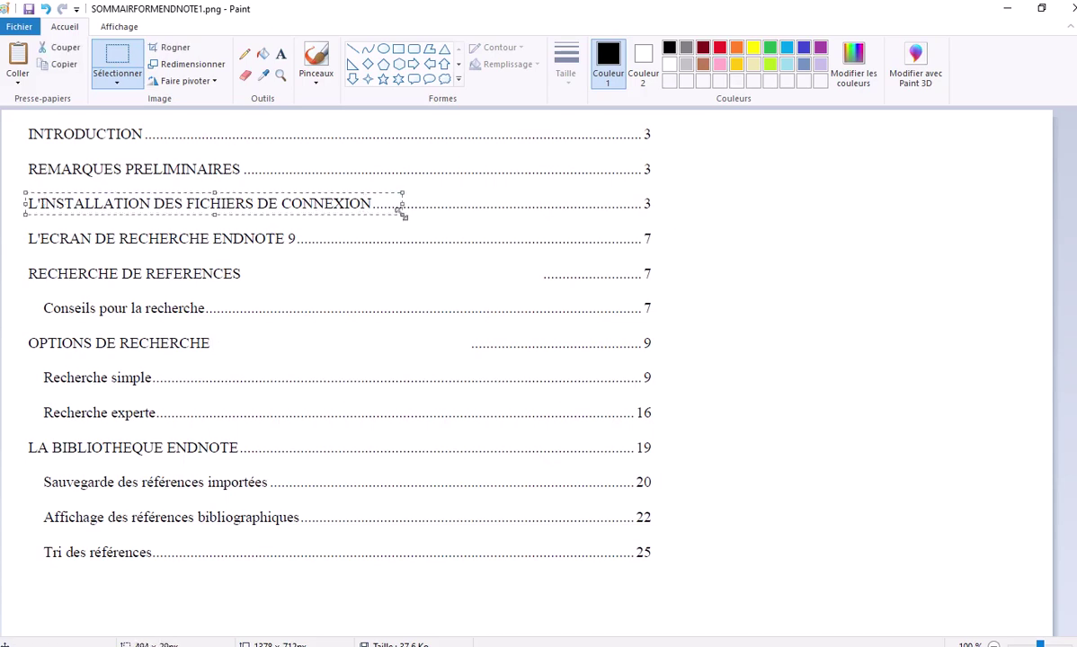
{"action": "right_click", "coordinate": [197, 206]}
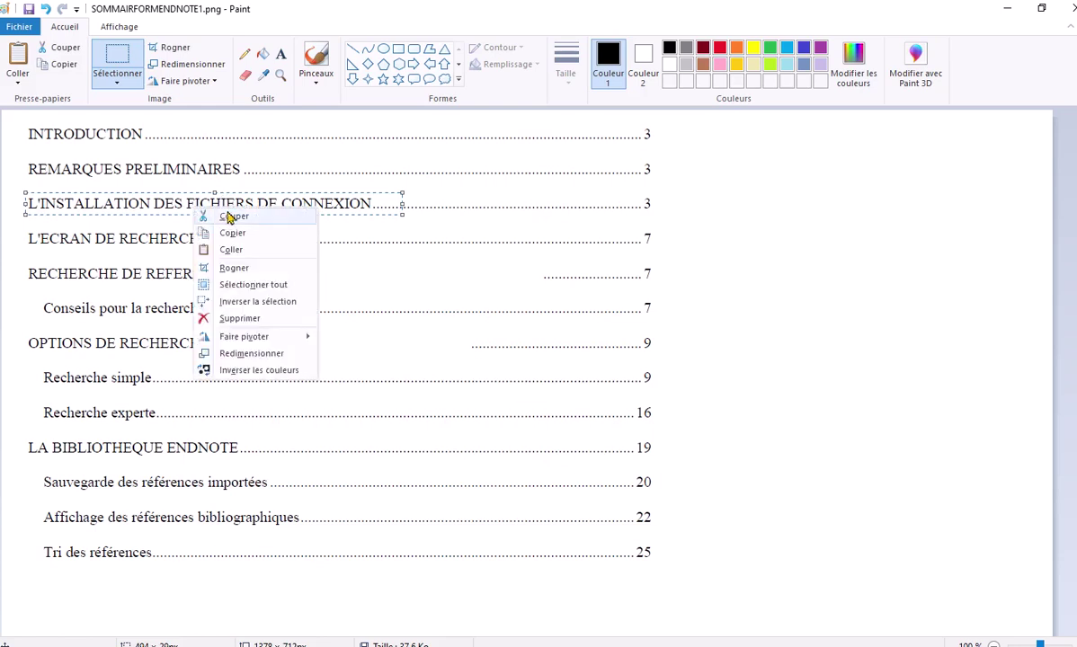
{"action": "left_click", "coordinate": [301, 225]}
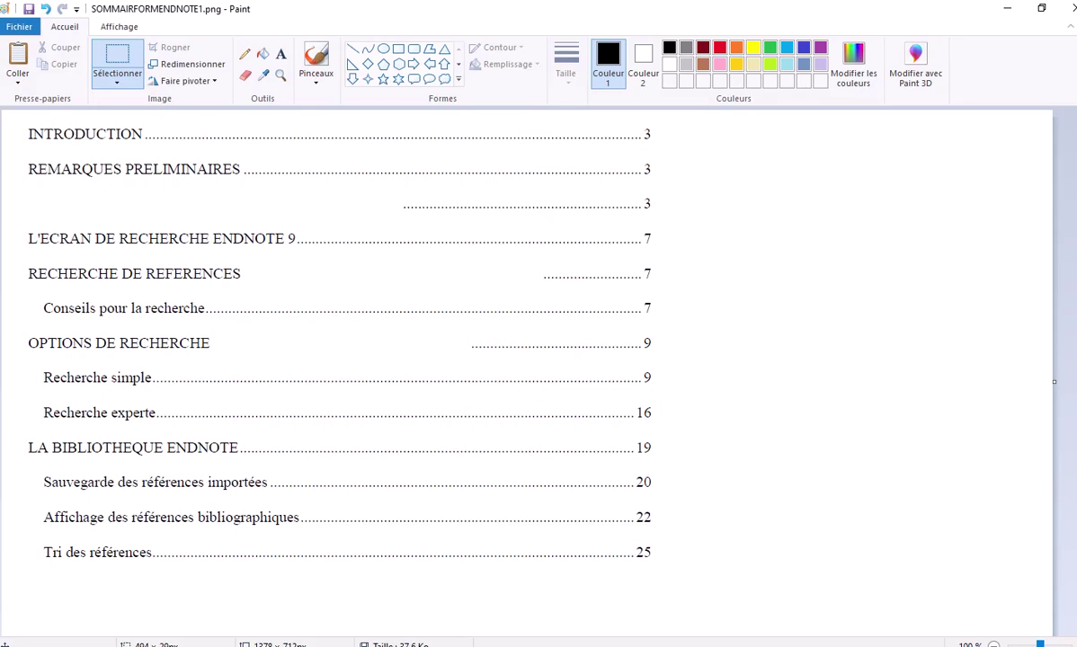
Switch back to EndNote and widen the reference list by narrowing the preview pane
{"action": "left_click", "coordinate": [485, 593]}
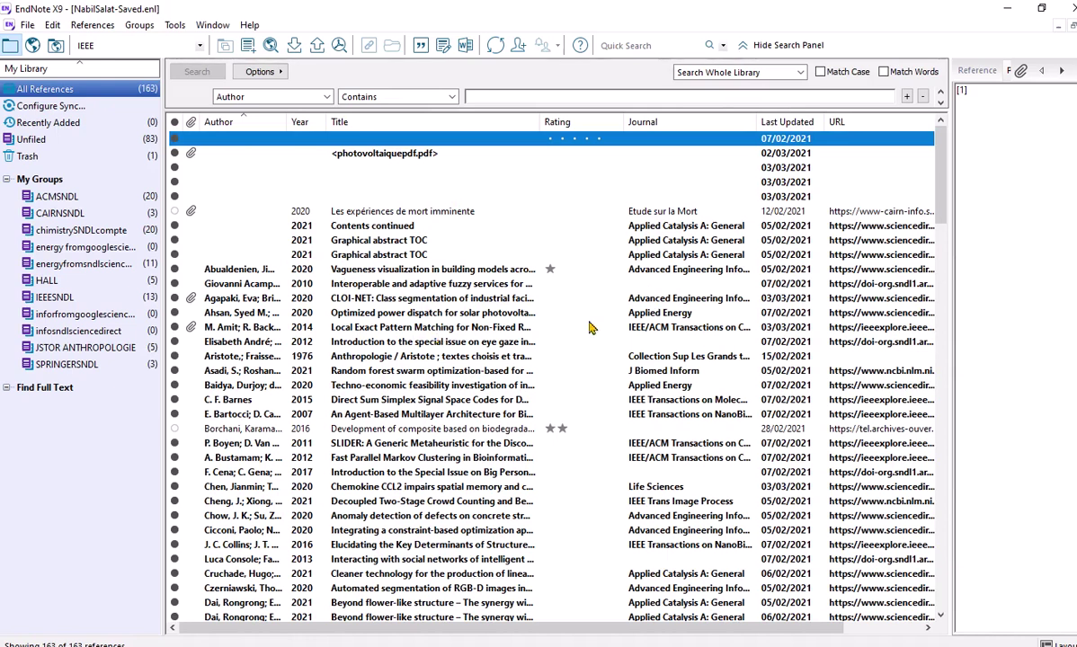
{"action": "scroll", "coordinate": [589, 327], "scroll_direction": "down", "scroll_amount": 4}
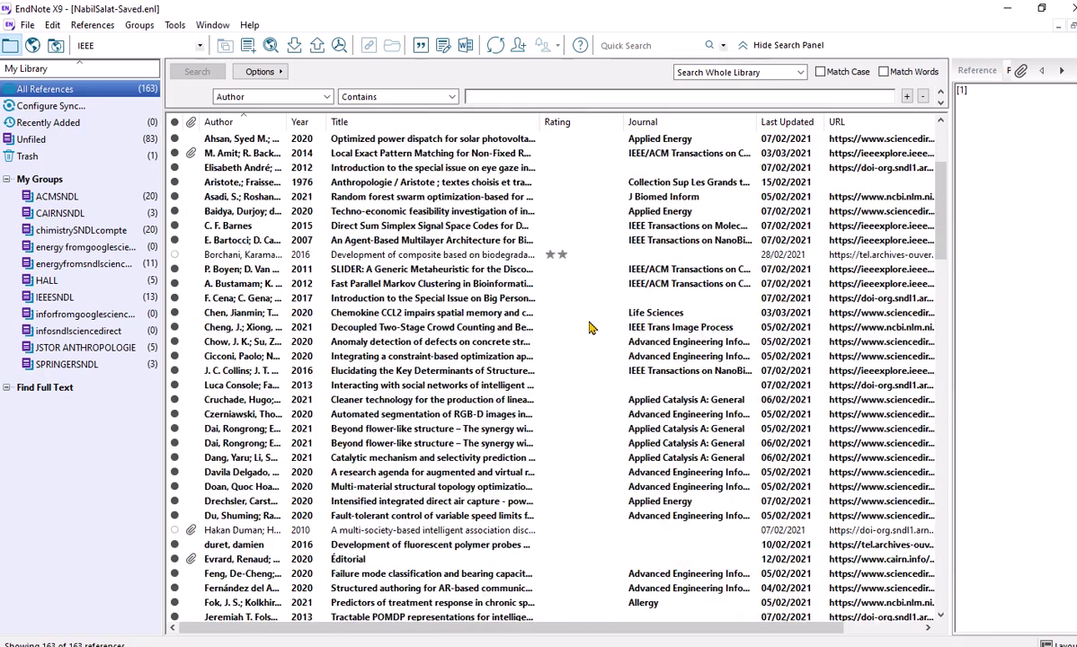
{"action": "scroll", "coordinate": [590, 327], "scroll_direction": "up", "scroll_amount": 4}
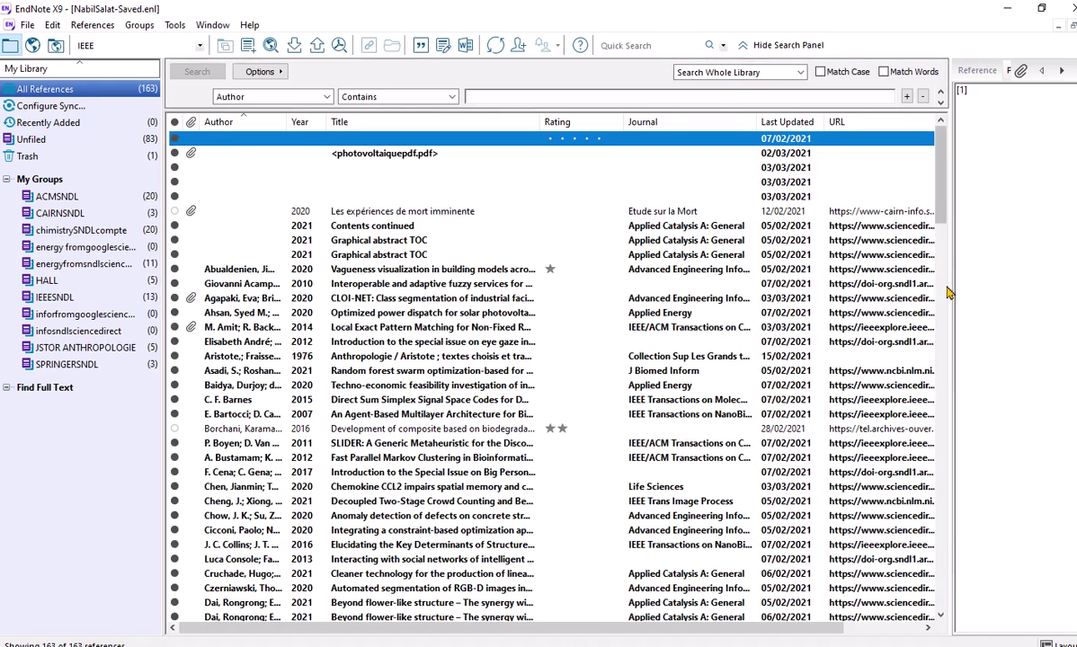
{"action": "left_click_drag", "start_coordinate": [949, 286], "coordinate": [999, 285]}
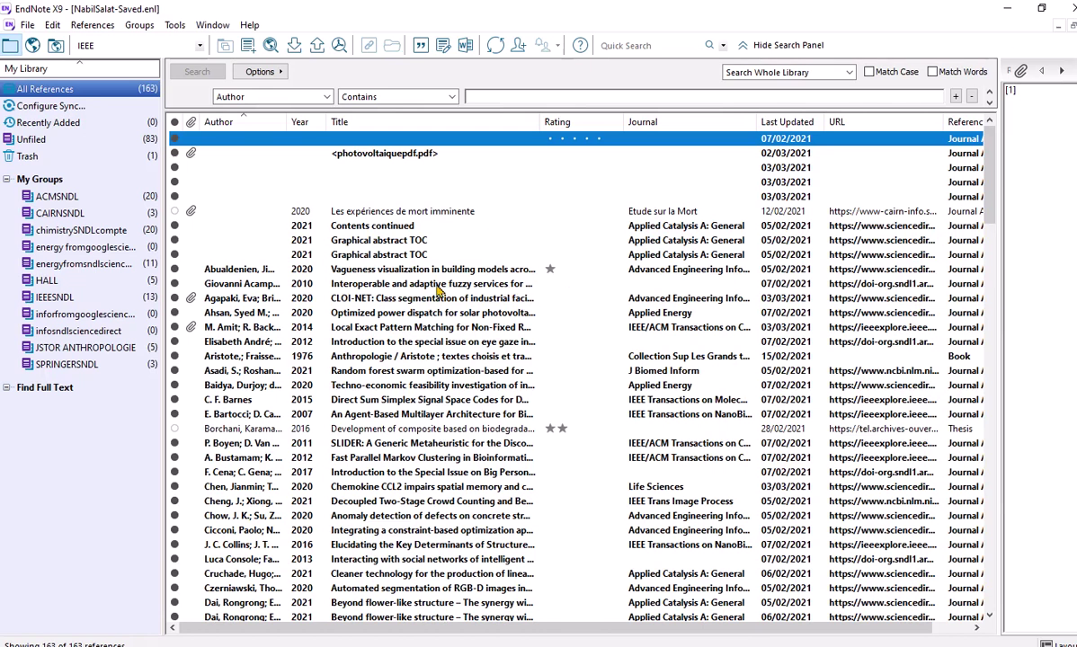
Give the 2010 reference "Interoperable and adaptive fuzzy services for..." a five-star rating
{"action": "left_click", "coordinate": [561, 284]}
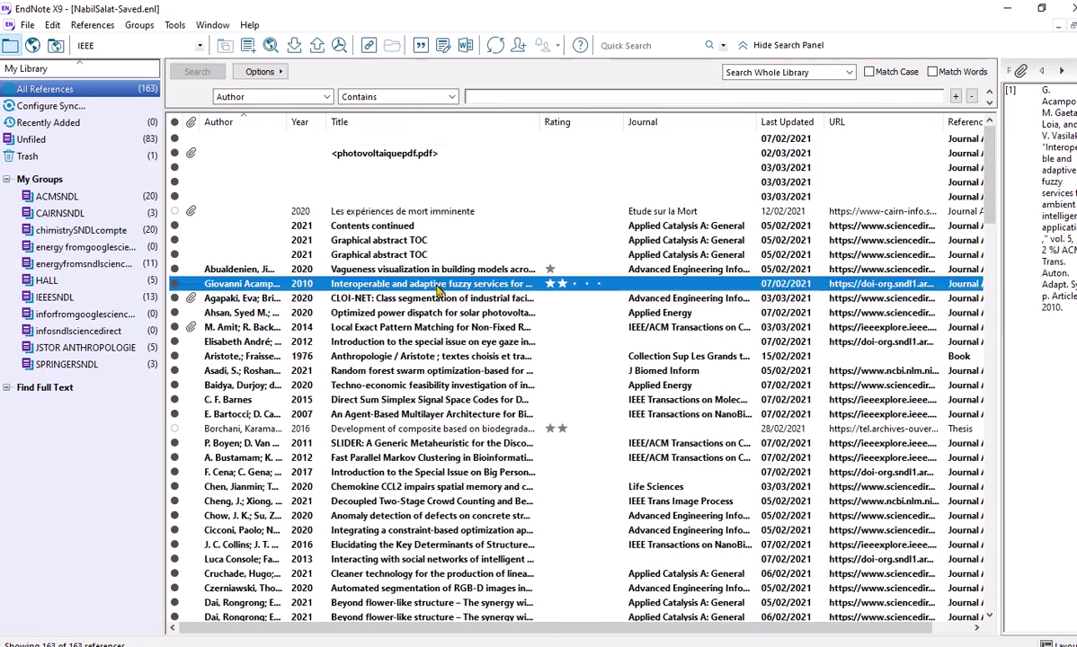
{"action": "left_click", "coordinate": [590, 284]}
{"action": "left_click", "coordinate": [598, 284]}
Widen the details pane for the 2014 reference "Local Exact Pattern Matching for Non-Fixed R..." and open its attached PDF in a full window
{"action": "left_click", "coordinate": [302, 329]}
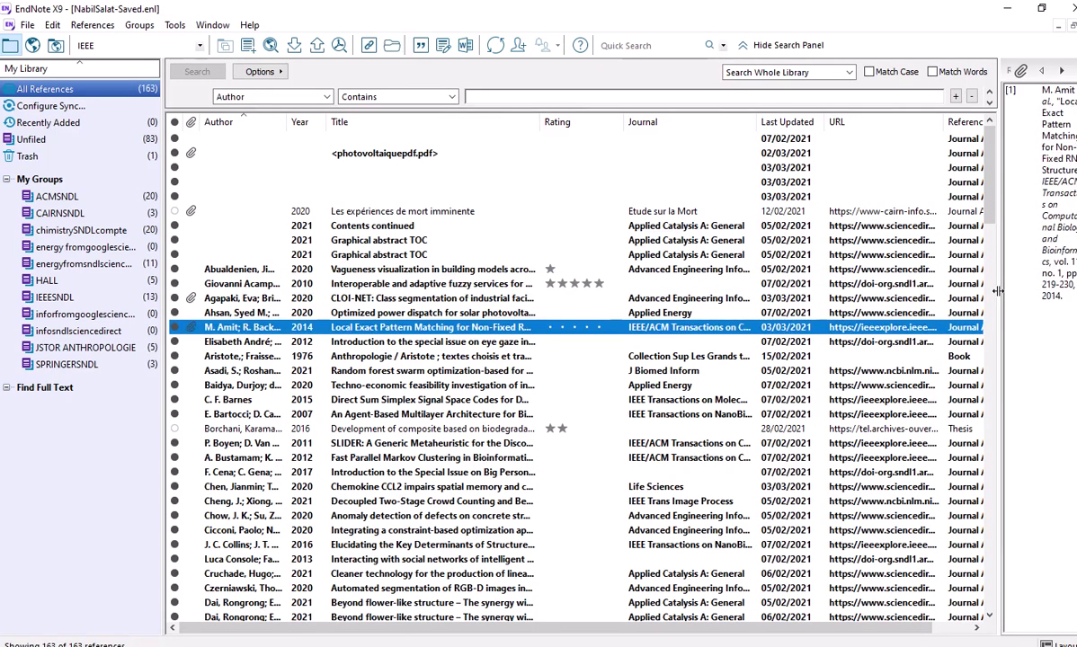
{"action": "left_click_drag", "start_coordinate": [998, 291], "coordinate": [848, 291]}
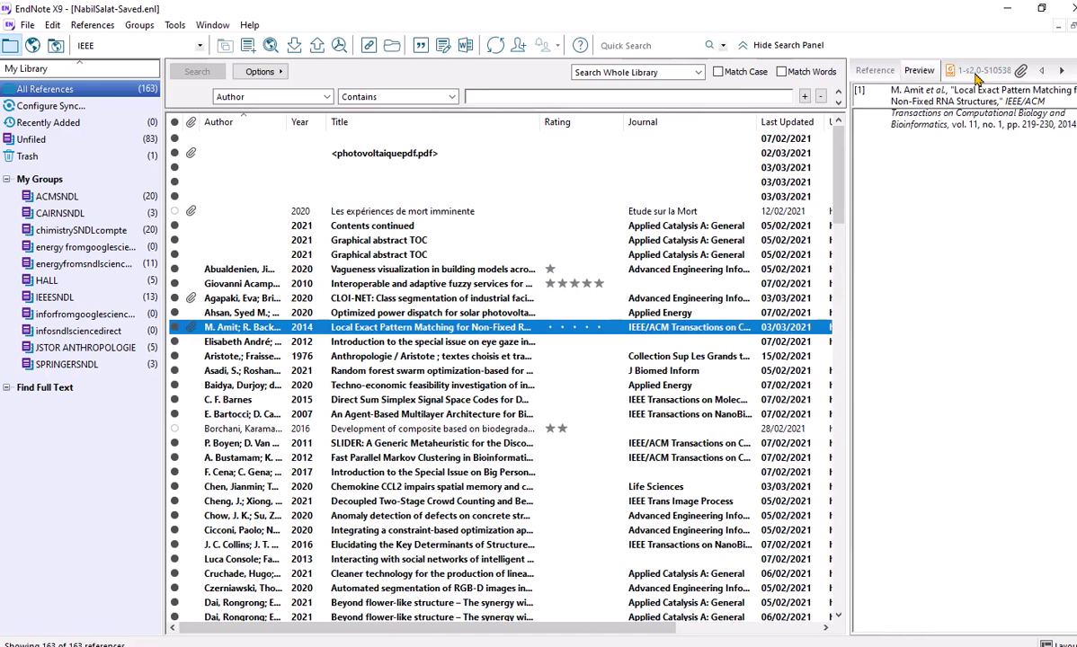
{"action": "left_click", "coordinate": [977, 72]}
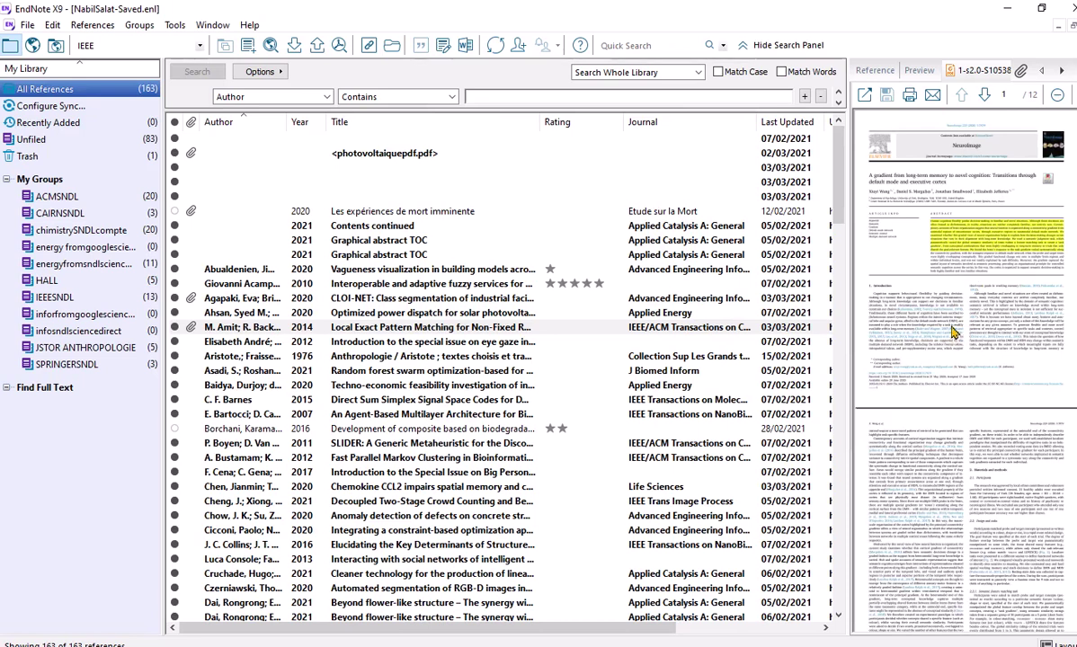
{"action": "left_click", "coordinate": [864, 95]}
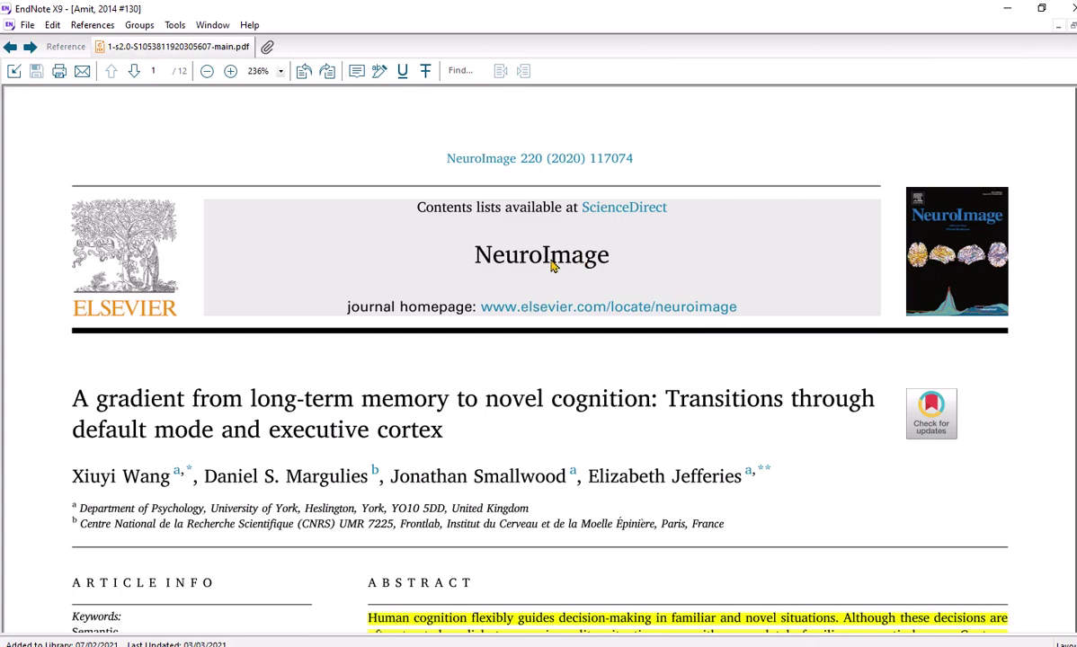
Read through the article's first page, examining its title, authors, keywords and abstract
{"action": "scroll", "coordinate": [553, 265], "scroll_direction": "down", "scroll_amount": 1}
{"action": "scroll", "coordinate": [551, 266], "scroll_direction": "up", "scroll_amount": 1}
{"action": "scroll", "coordinate": [521, 281], "scroll_direction": "down", "scroll_amount": 1}
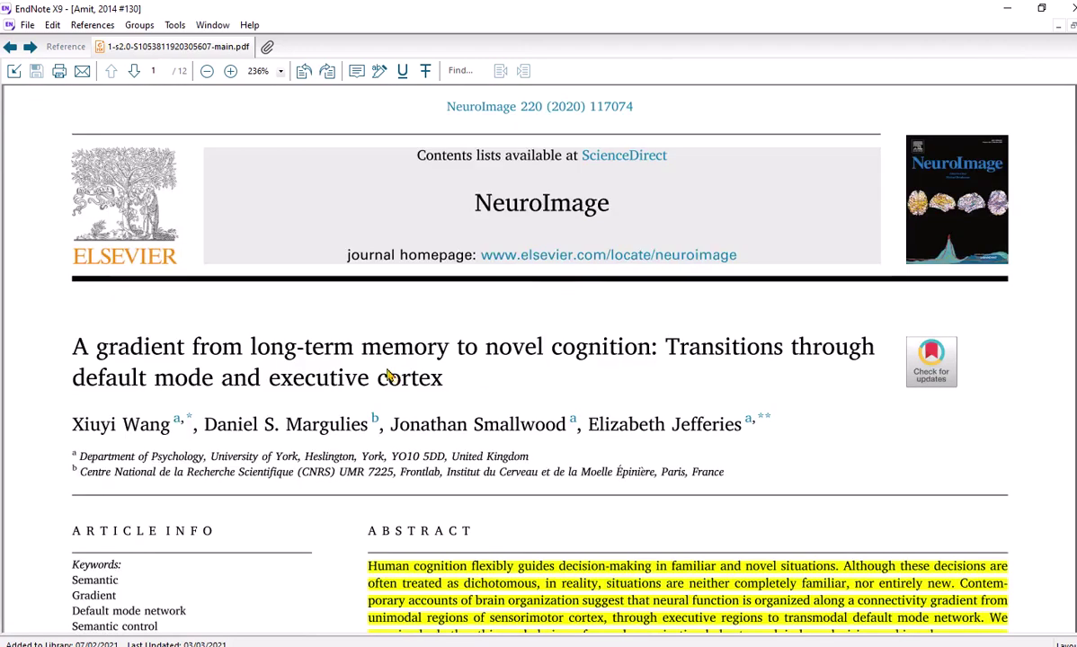
{"action": "scroll", "coordinate": [393, 376], "scroll_direction": "down", "scroll_amount": 1}
{"action": "scroll", "coordinate": [396, 404], "scroll_direction": "down", "scroll_amount": 1}
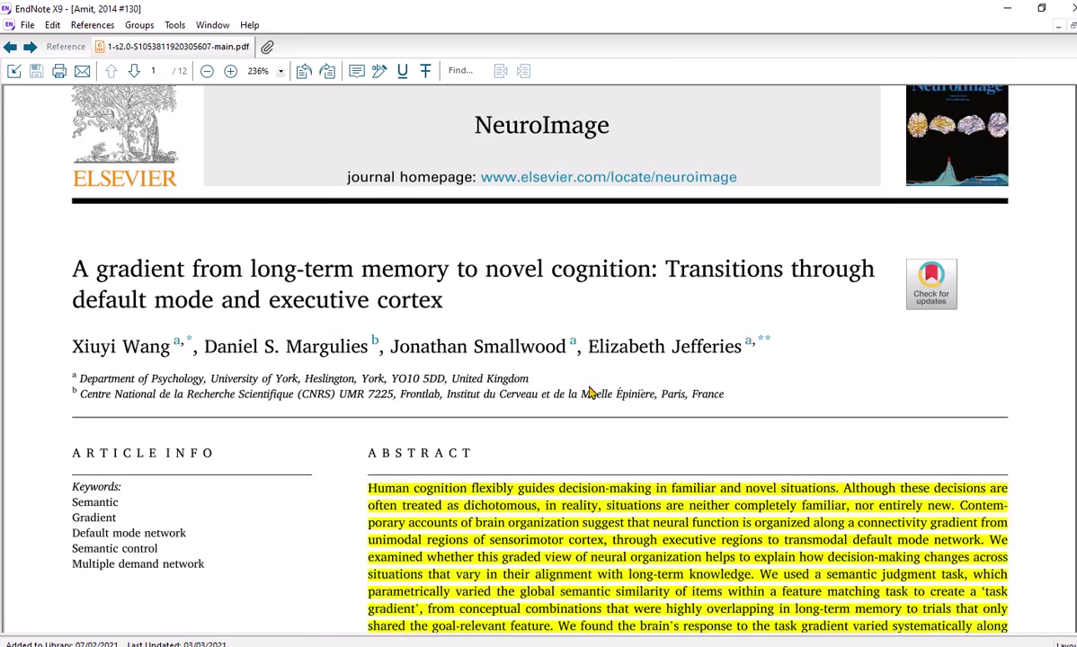
{"action": "scroll", "coordinate": [311, 391], "scroll_direction": "down", "scroll_amount": 1}
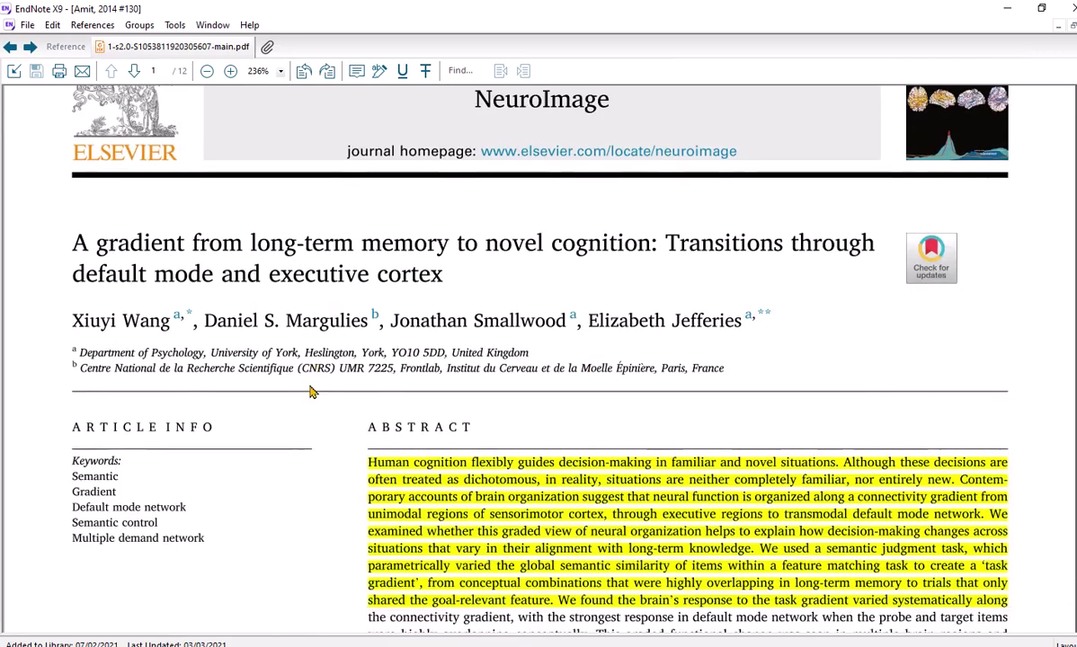
{"action": "scroll", "coordinate": [216, 441], "scroll_direction": "down", "scroll_amount": 1}
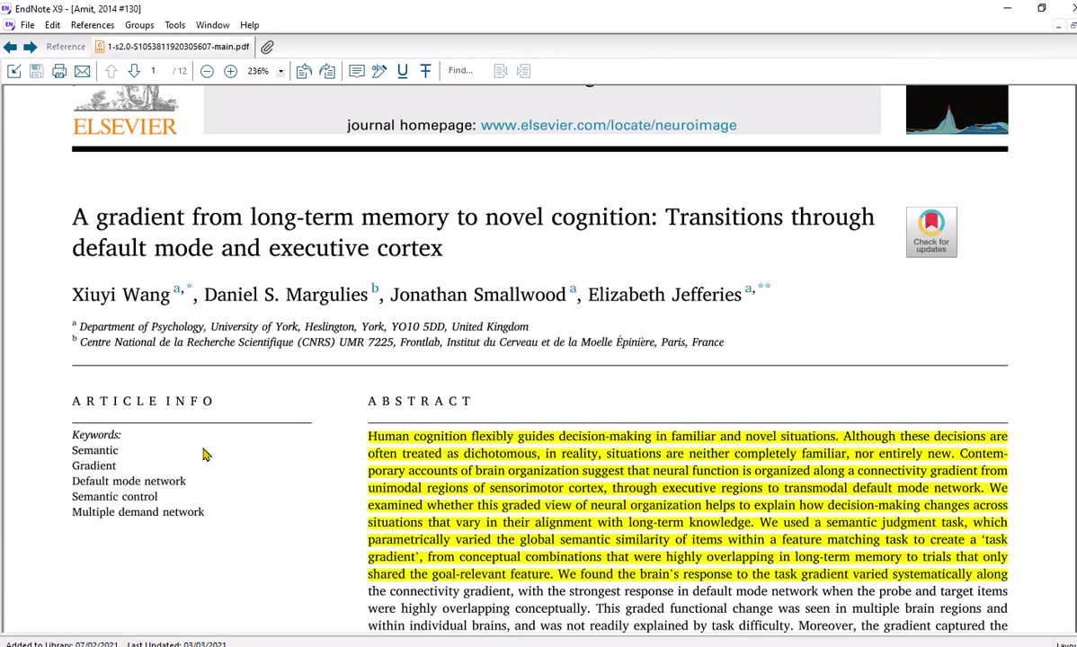
{"action": "scroll", "coordinate": [204, 452], "scroll_direction": "down", "scroll_amount": 1}
{"action": "scroll", "coordinate": [809, 296], "scroll_direction": "down", "scroll_amount": 3}
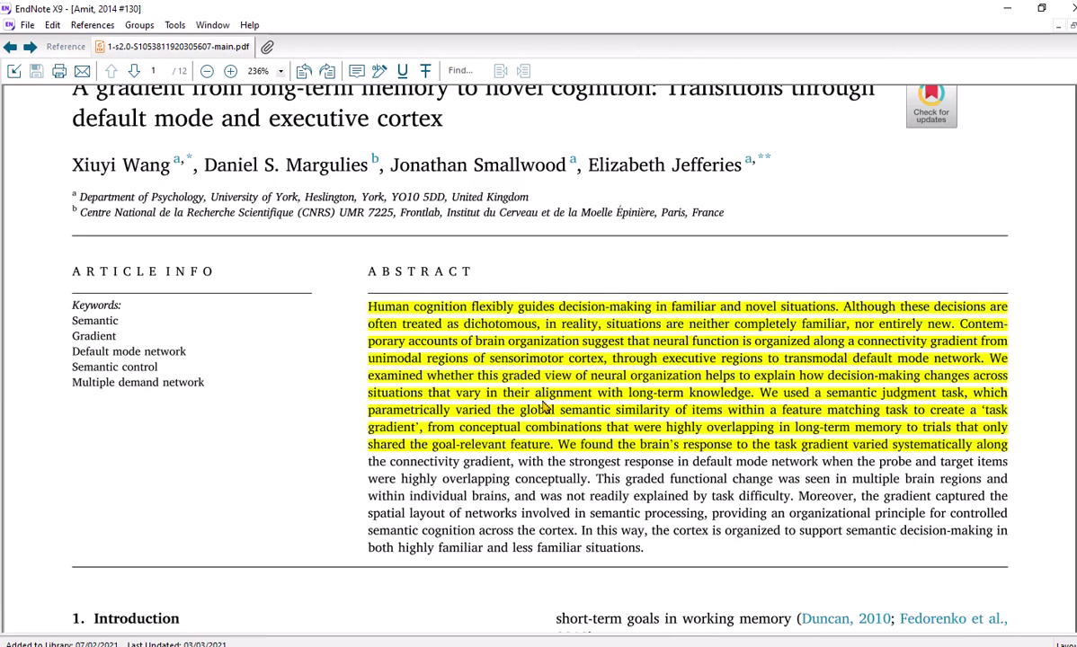
{"action": "scroll", "coordinate": [523, 382], "scroll_direction": "down", "scroll_amount": 2}
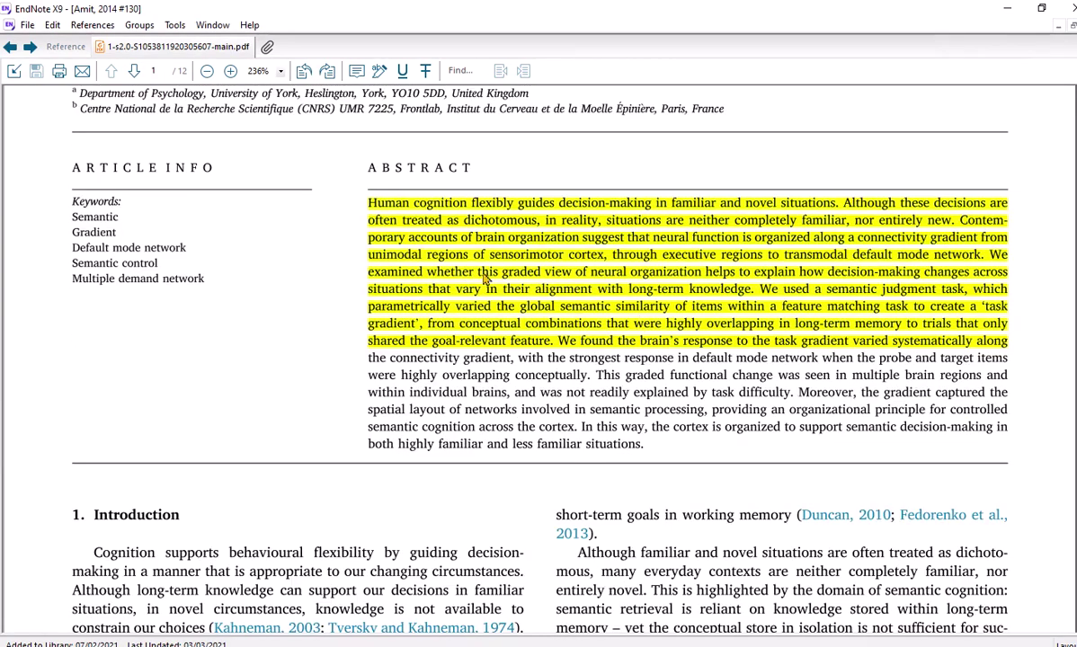
{"action": "scroll", "coordinate": [485, 280], "scroll_direction": "down", "scroll_amount": 1}
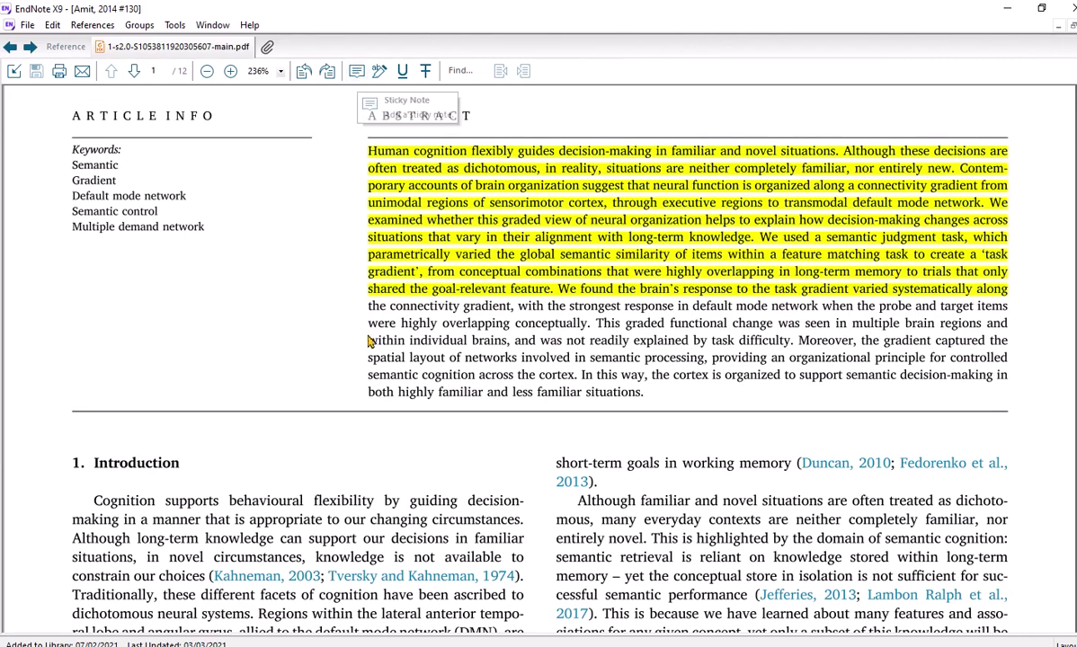
Highlight the end of the abstract, from "were highly overlapping conceptually" to "less familiar situations."
{"action": "left_click_drag", "start_coordinate": [368, 324], "coordinate": [647, 397]}
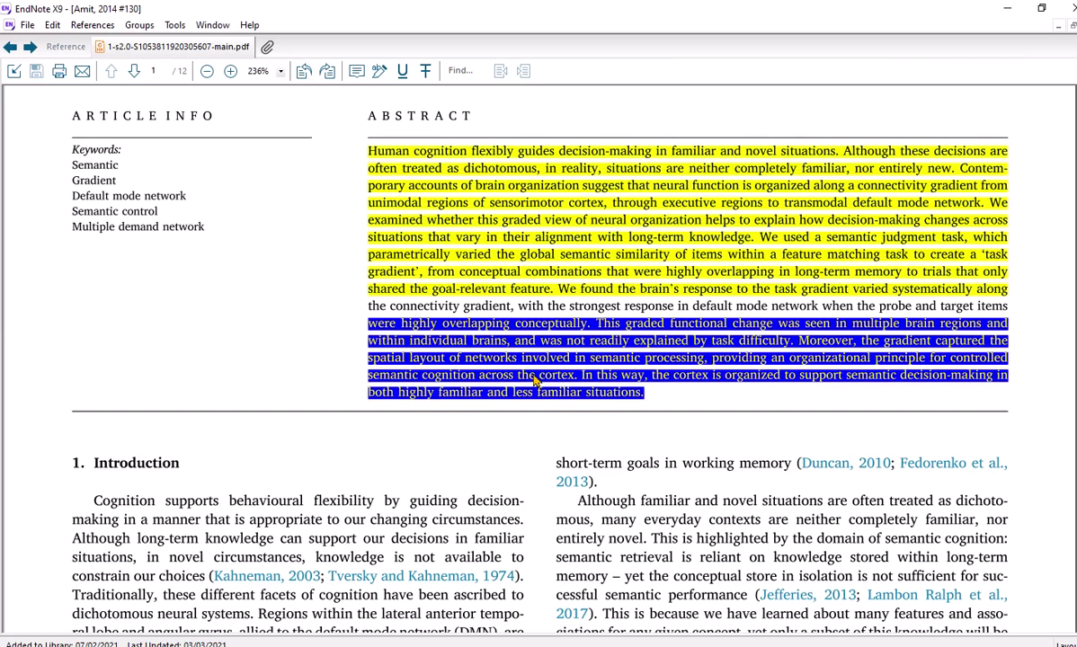
{"action": "left_click", "coordinate": [378, 71]}
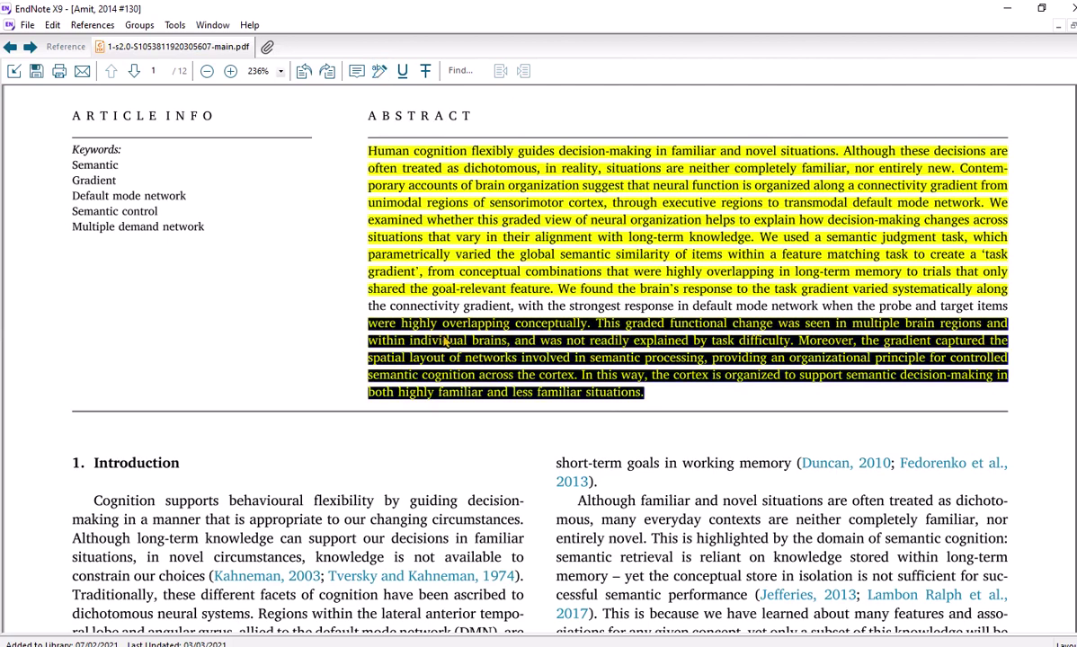
{"action": "left_click", "coordinate": [342, 131]}
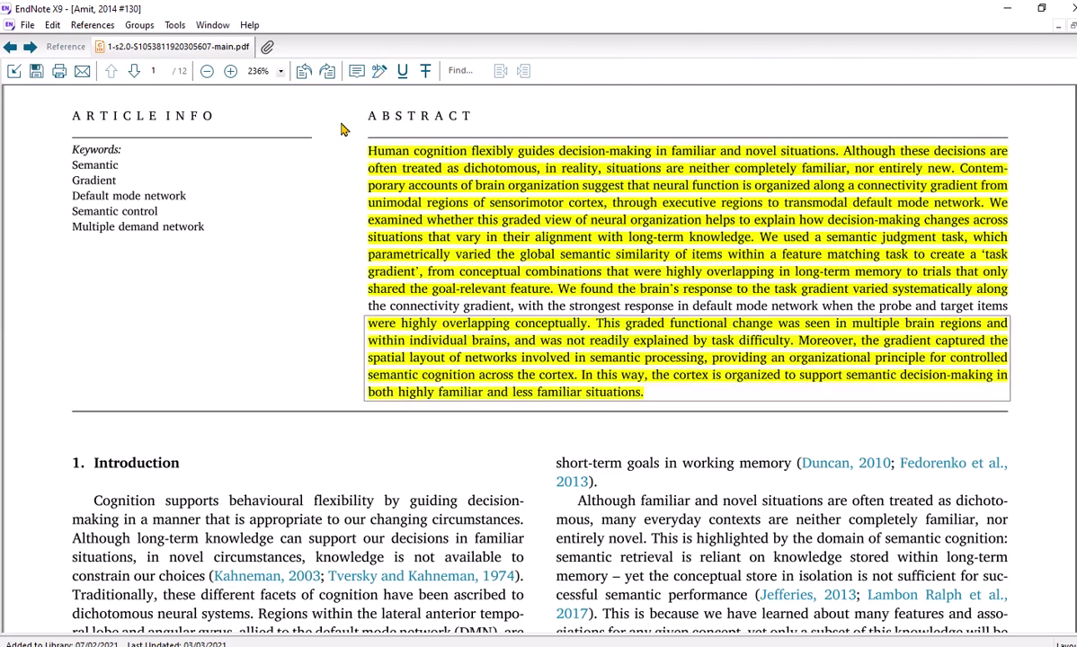
Add a sticky note reading "ghhhhhhhhhhhhhh" on the highlighted end of the abstract, then reopen it to check and close it
{"action": "left_click", "coordinate": [357, 74]}
{"action": "left_click", "coordinate": [442, 349]}
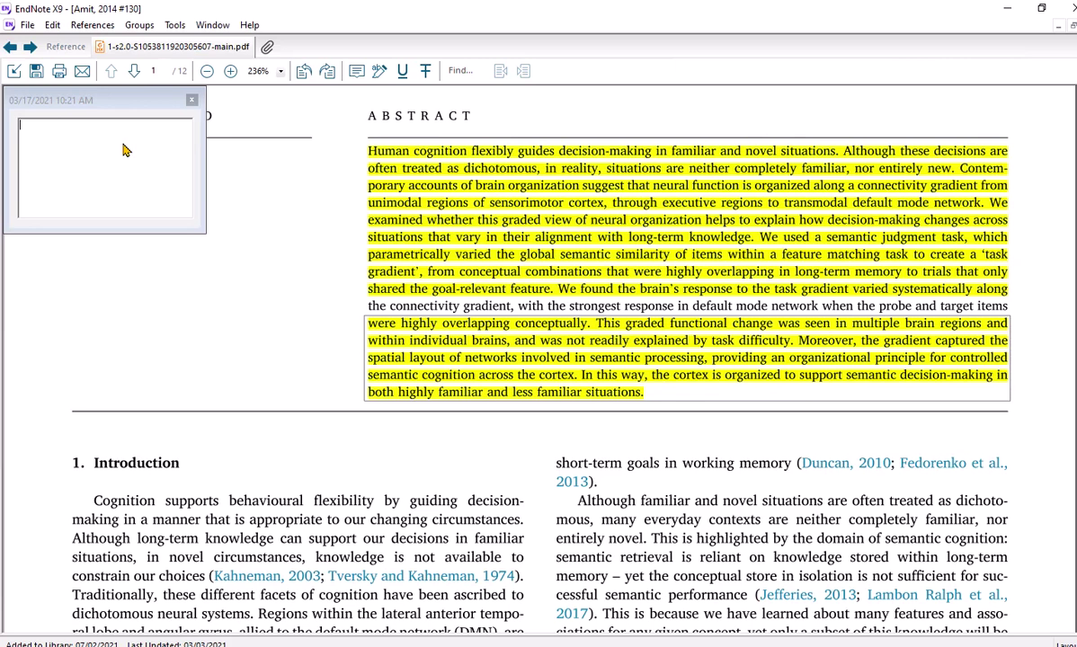
{"action": "type", "text": "ghhhhhhhhhhhhhhhh"}
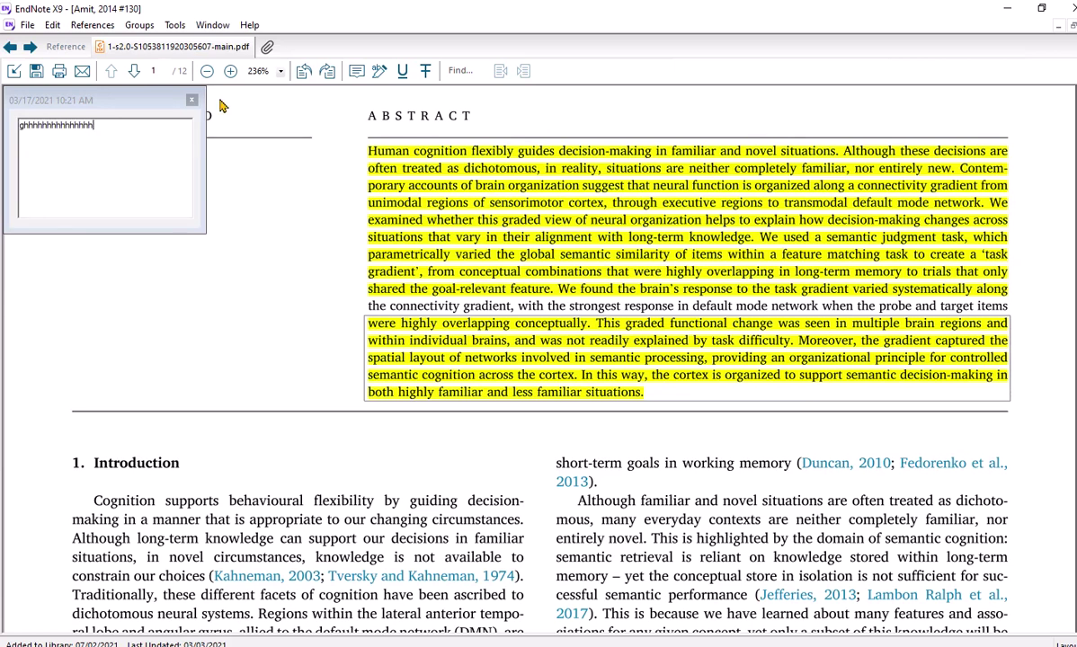
{"action": "left_click", "coordinate": [191, 99]}
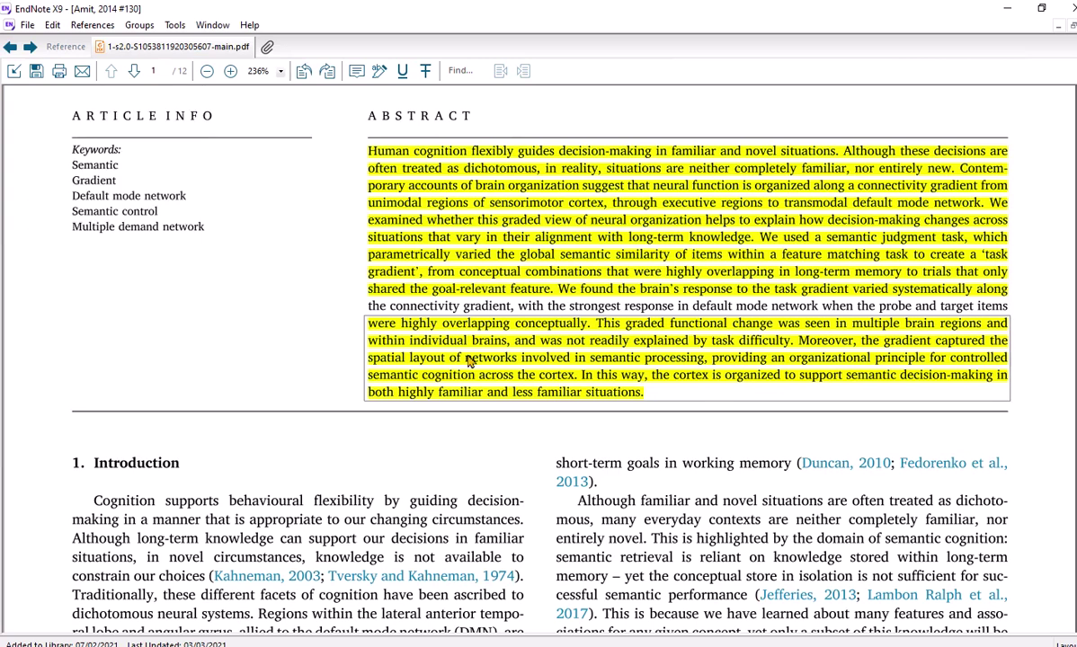
{"action": "mouse_move", "coordinate": [431, 363]}
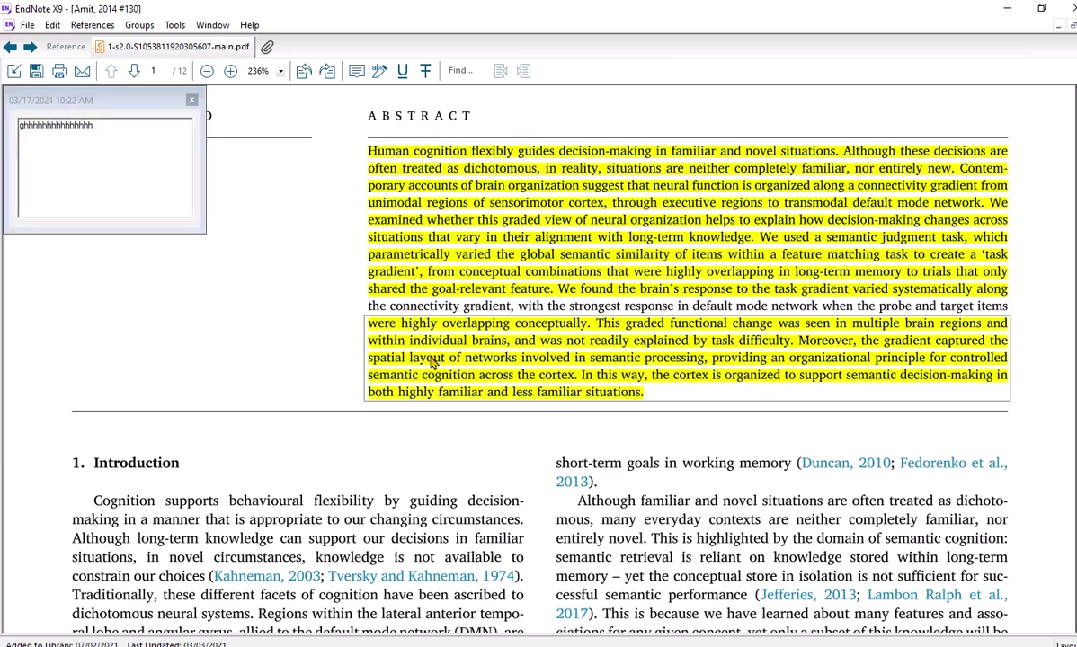
{"action": "scroll", "coordinate": [483, 364], "scroll_direction": "down", "scroll_amount": 1}
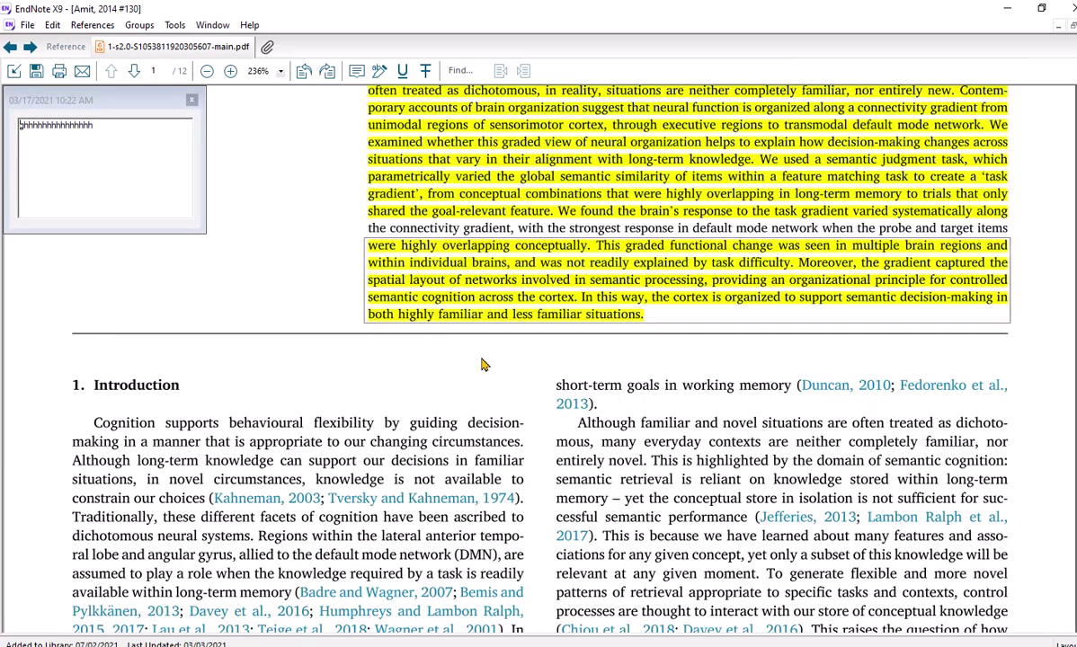
{"action": "left_click", "coordinate": [191, 99]}
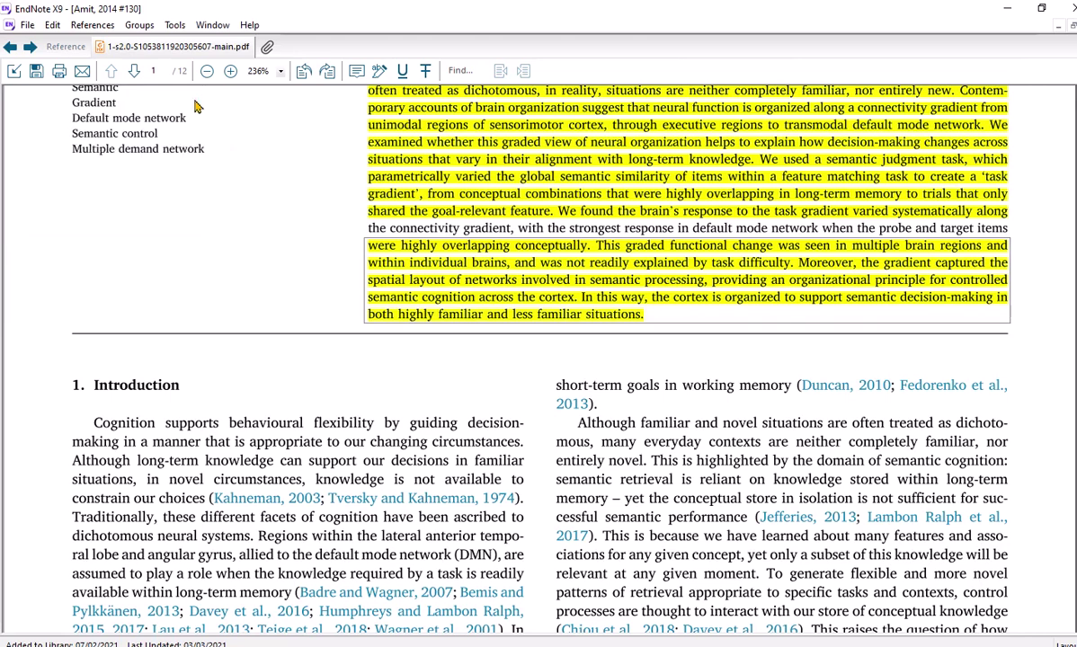
Underline the Introduction's opening text, from "Cognition supports behavioural flexibility" to "constrain our choices"
{"action": "scroll", "coordinate": [241, 404], "scroll_direction": "down", "scroll_amount": 1}
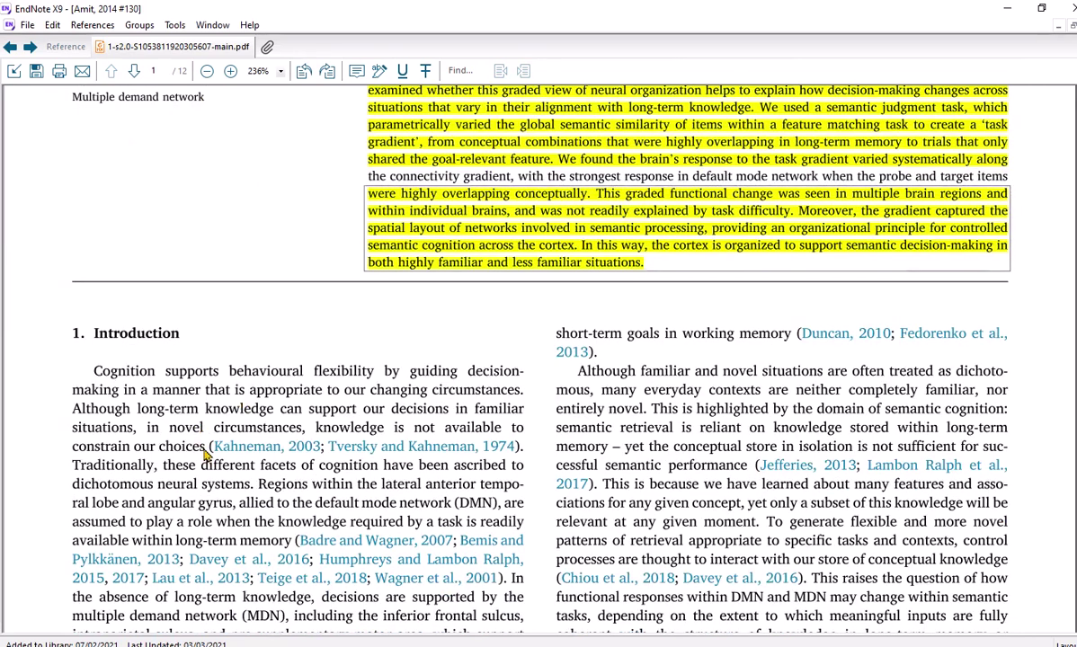
{"action": "left_click_drag", "start_coordinate": [200, 431], "coordinate": [168, 364]}
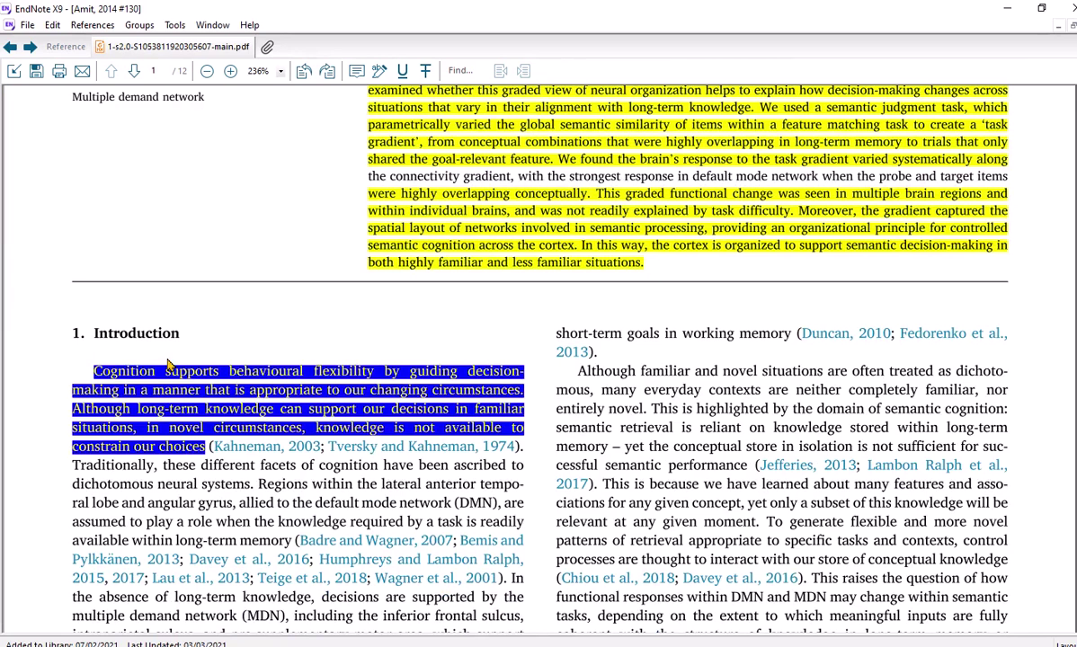
{"action": "left_click", "coordinate": [403, 72]}
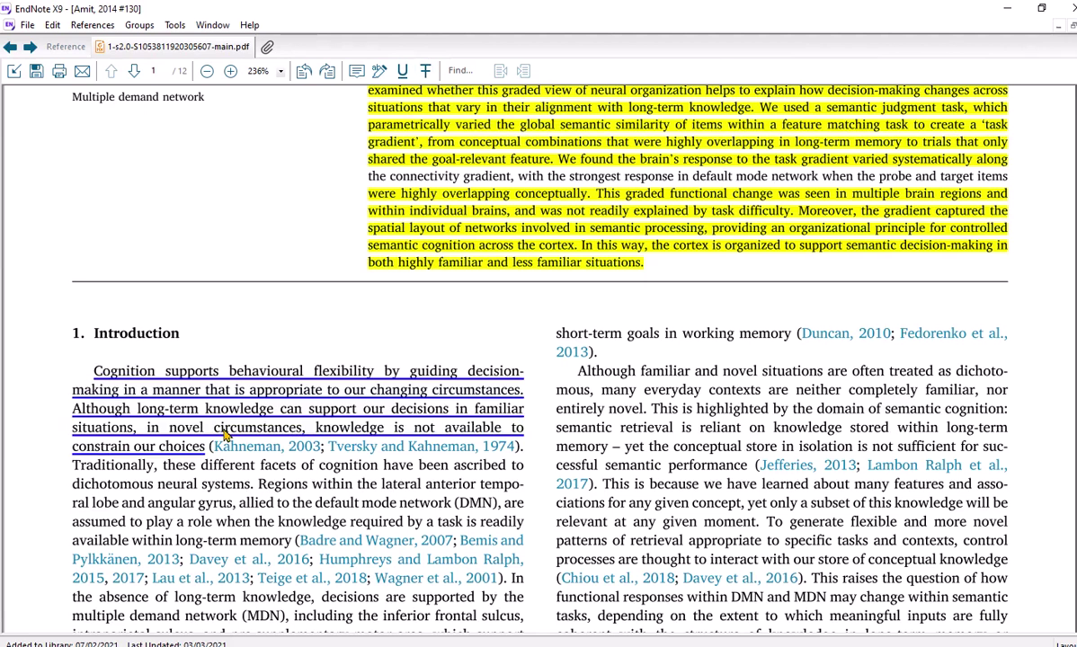
Strike through the Introduction's text from "Traditionally, these different facets of cognition" to "available within long-term memory"
{"action": "scroll", "coordinate": [224, 435], "scroll_direction": "down", "scroll_amount": 1}
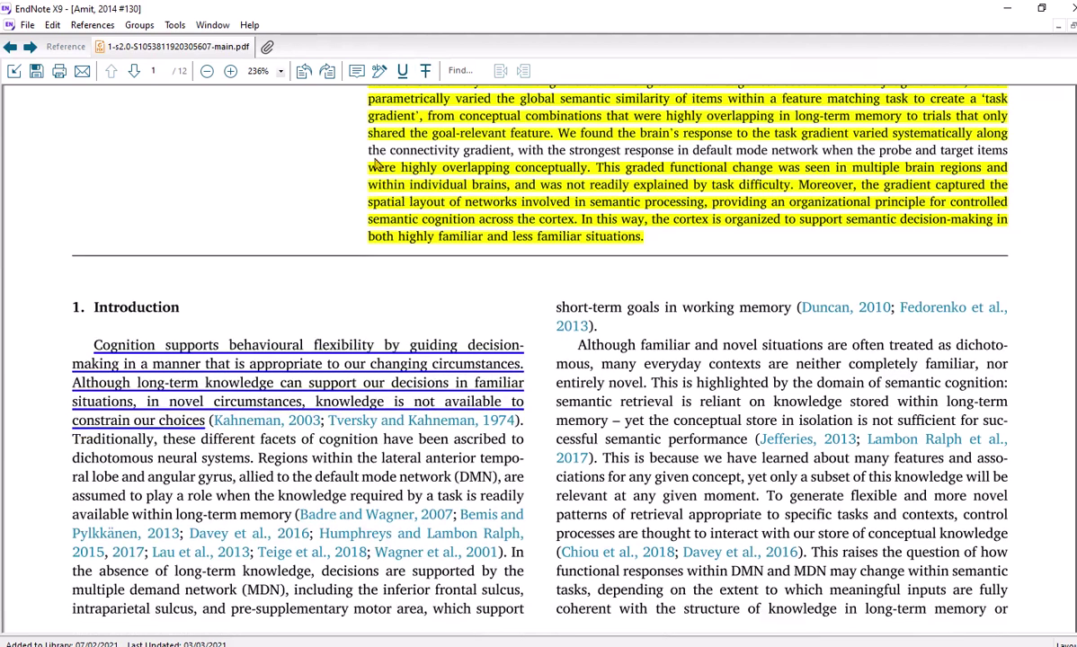
{"action": "scroll", "coordinate": [284, 495], "scroll_direction": "down", "scroll_amount": 1}
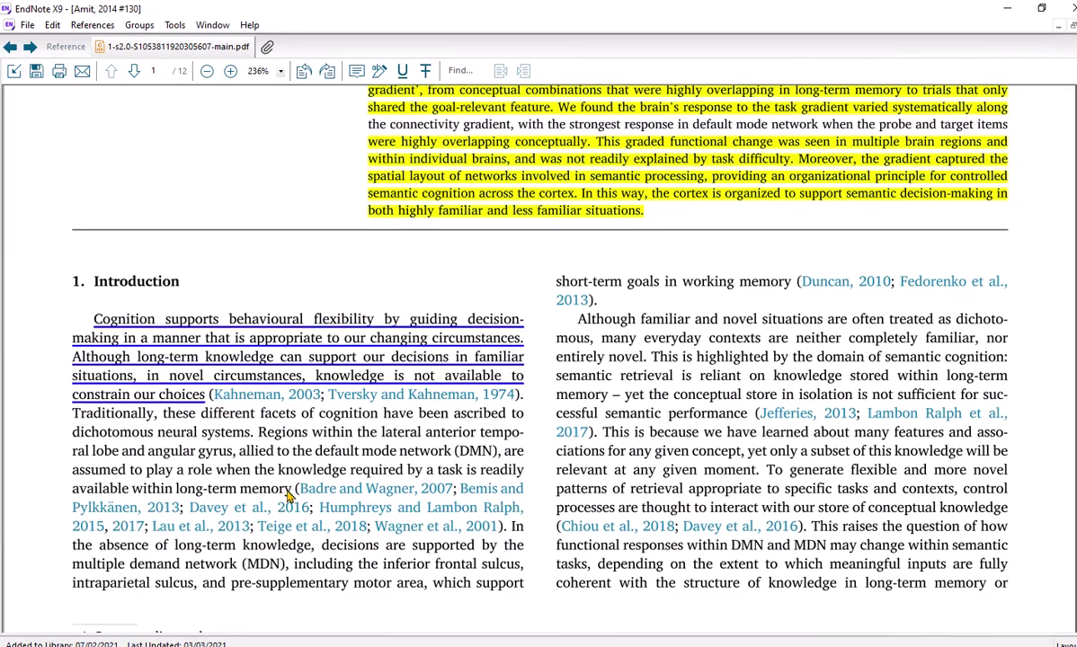
{"action": "left_click_drag", "start_coordinate": [290, 494], "coordinate": [73, 416]}
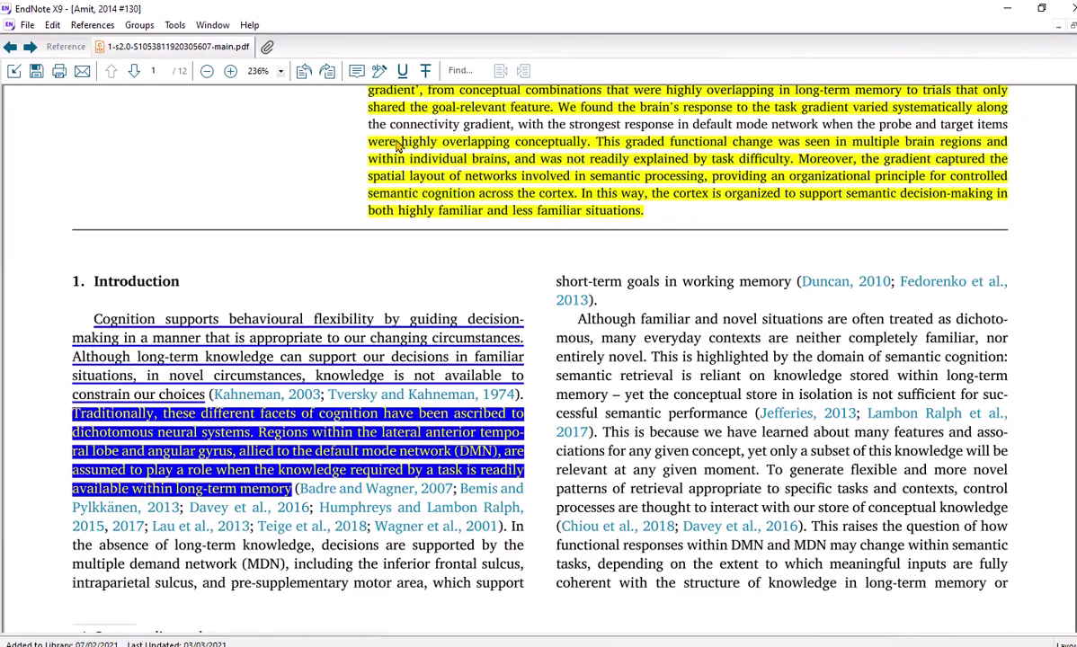
{"action": "left_click", "coordinate": [426, 70]}
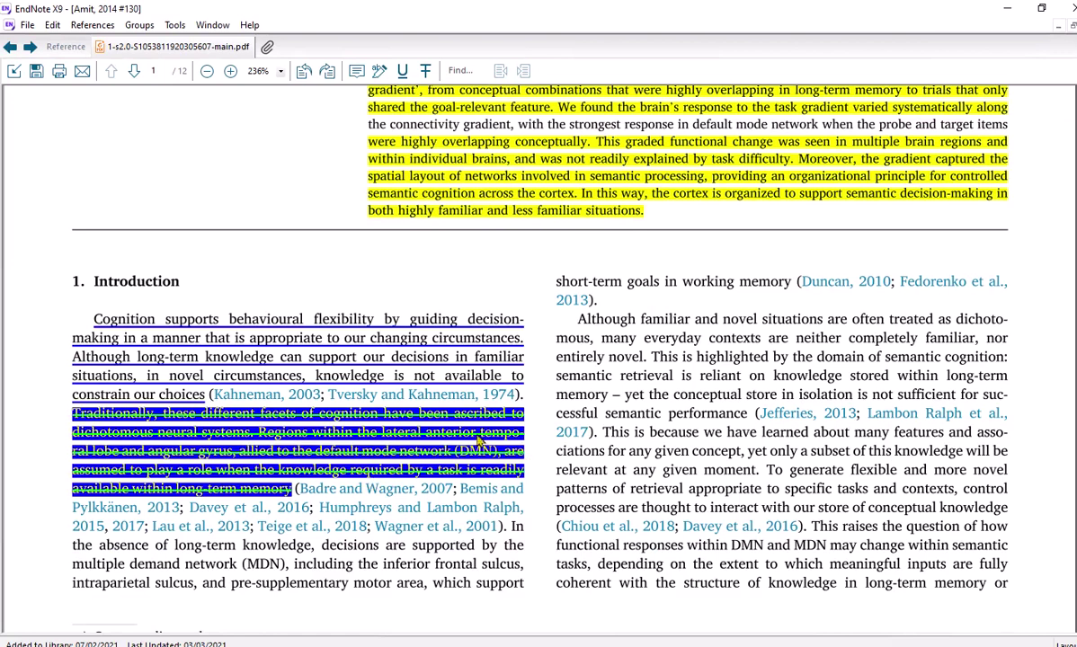
{"action": "left_click", "coordinate": [389, 394]}
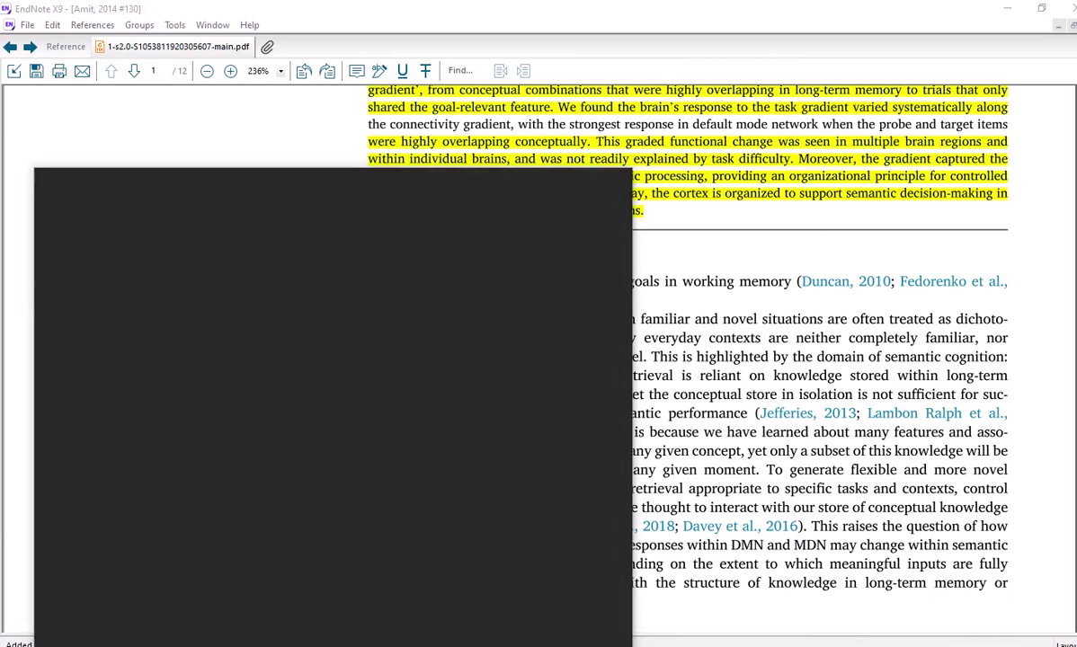
{"action": "type", "text": "lou"}
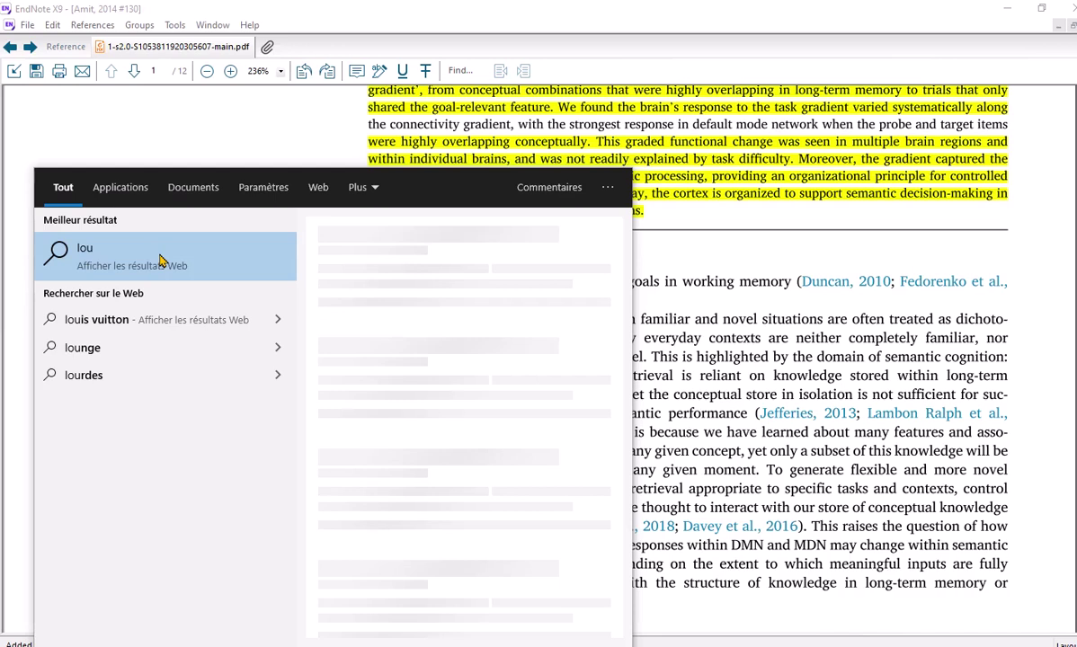
{"action": "type", "text": "p"}
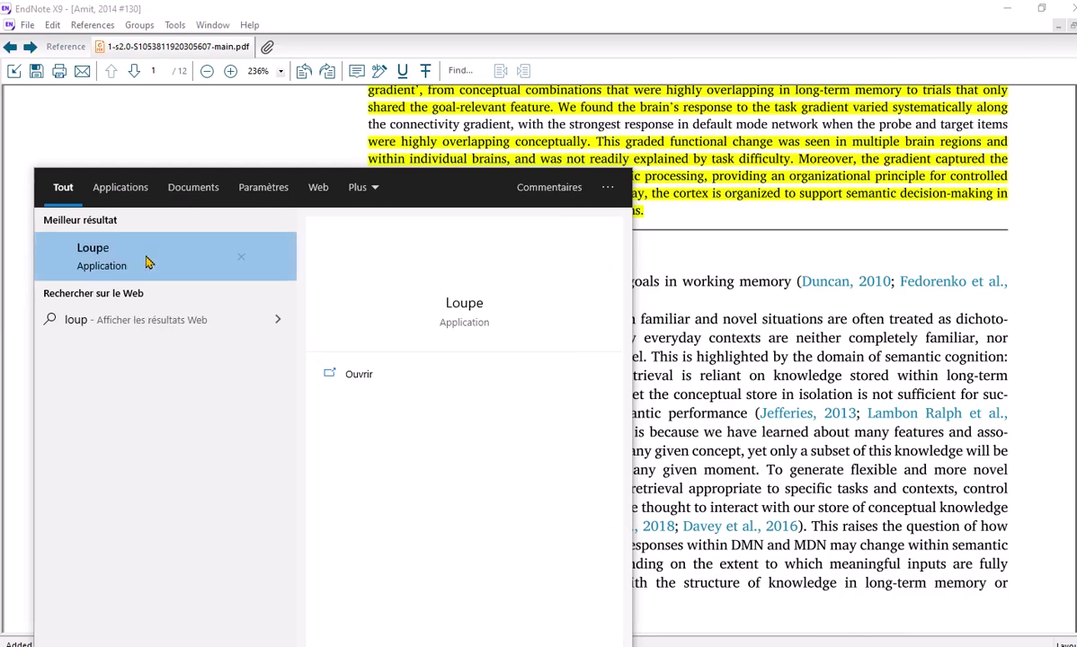
{"action": "type", "text": "e"}
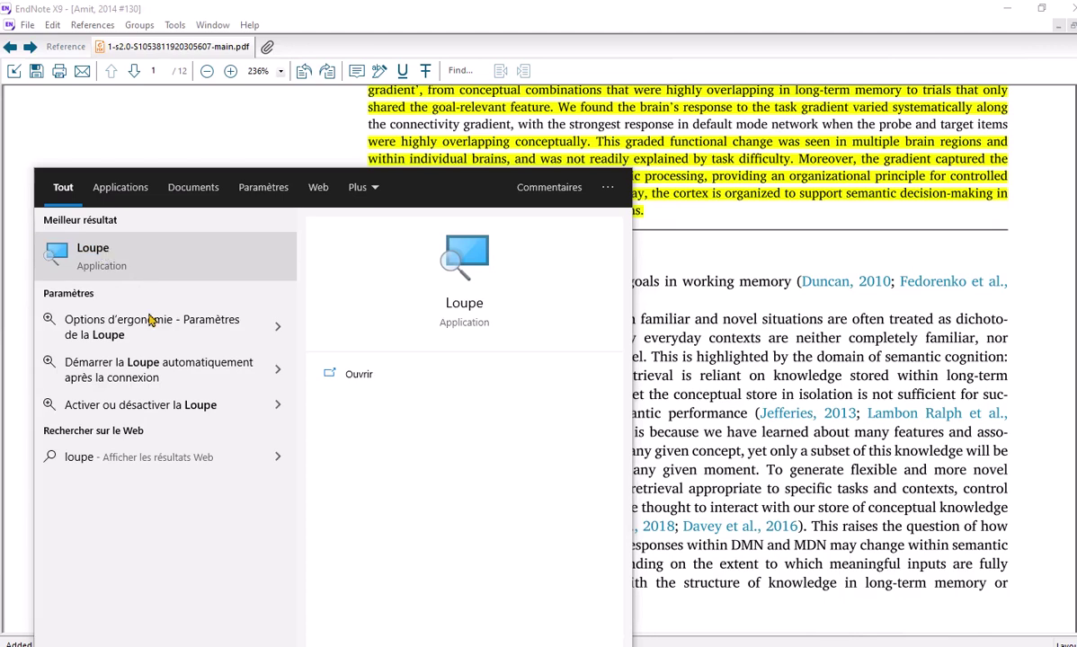
{"action": "key", "text": "Escape"}
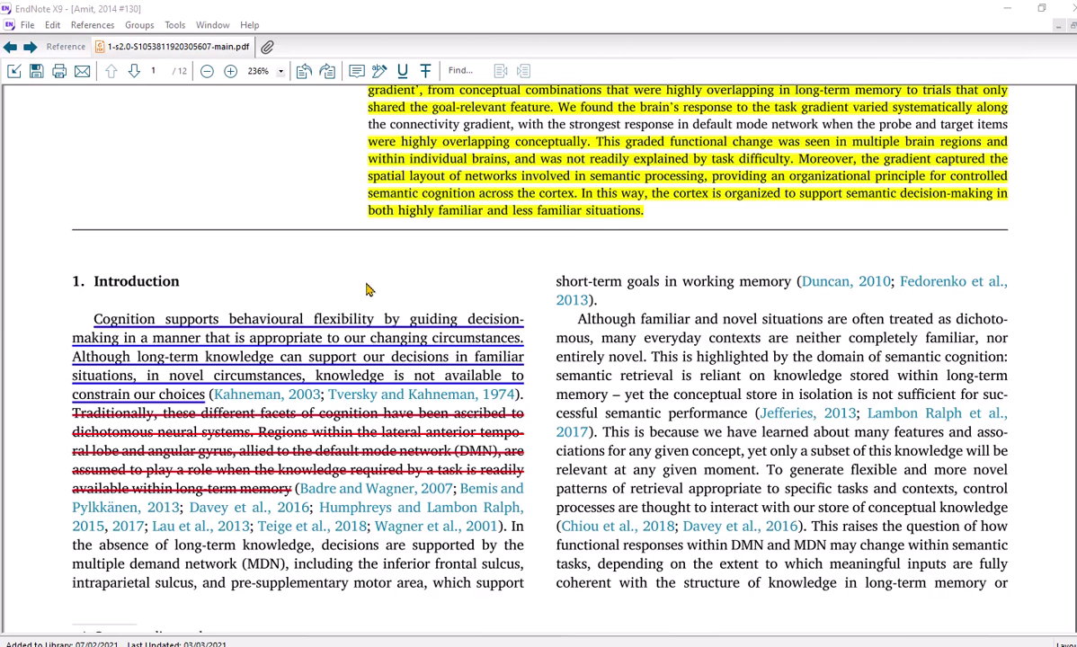
Start the Windows Magnifier (Loupe) at 200% over the Introduction, then open and close its settings
{"action": "scroll", "coordinate": [488, 391], "scroll_direction": "down", "scroll_amount": 3}
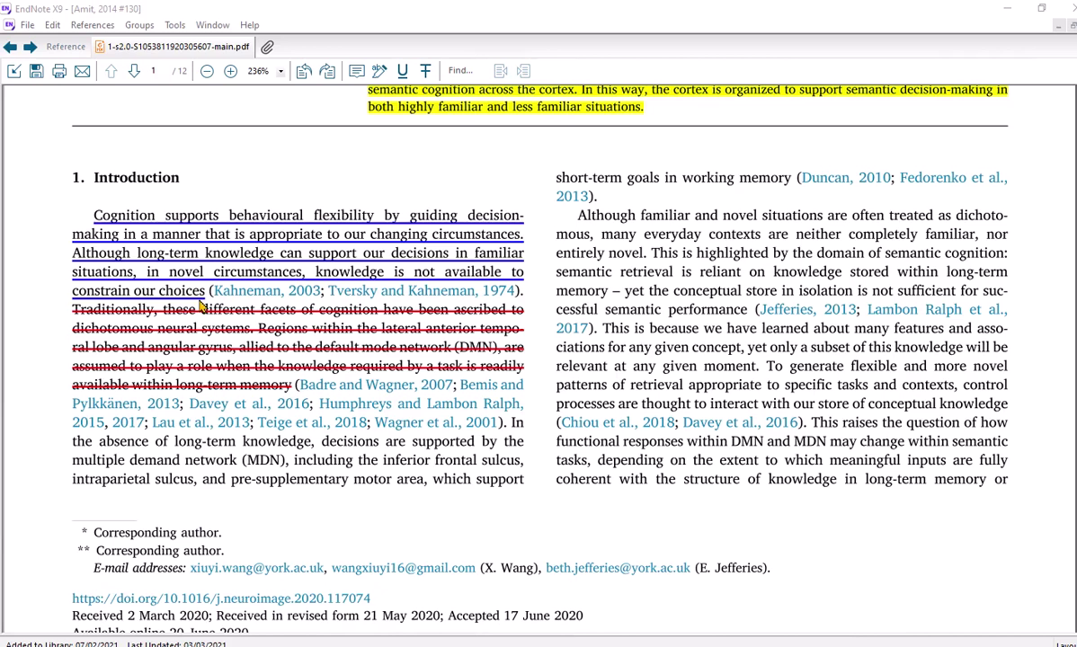
{"action": "key", "text": "super+plus"}
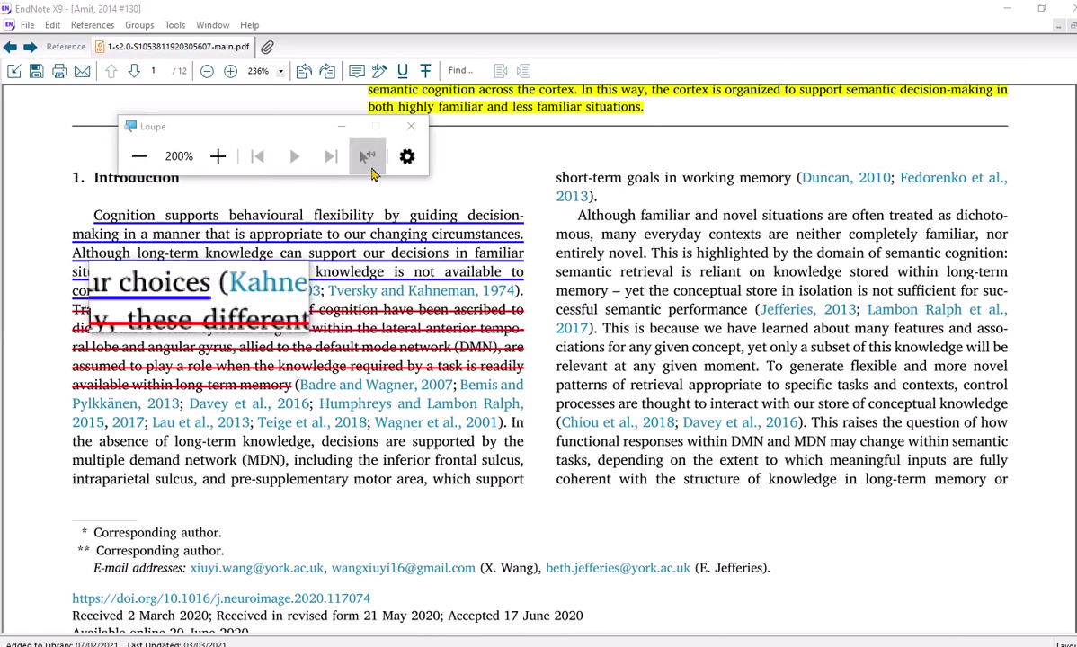
{"action": "left_click", "coordinate": [407, 157]}
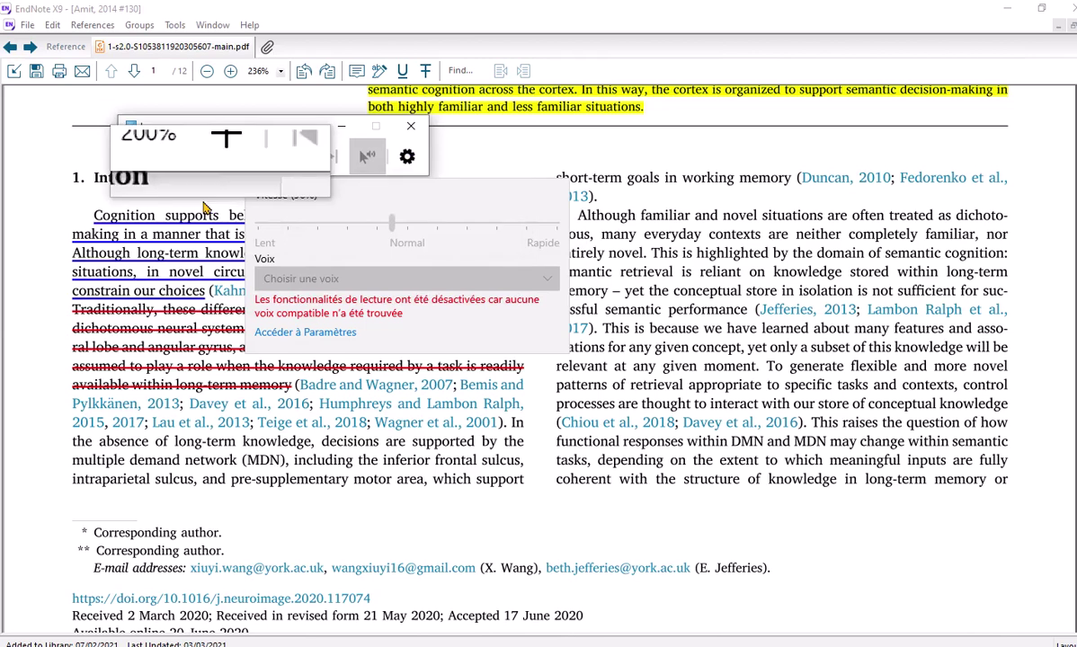
{"action": "left_click", "coordinate": [405, 160]}
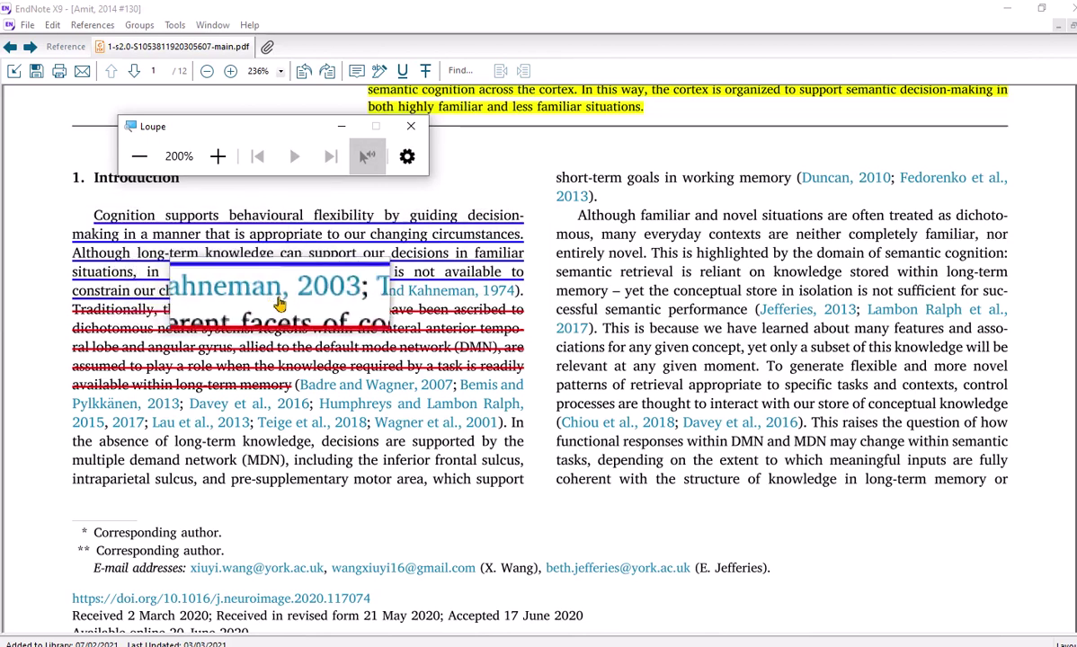
Examine the article's title, authors, highlighted abstract and marked-up Introduction through the magnifier
{"action": "scroll", "coordinate": [487, 281], "scroll_direction": "up", "scroll_amount": 2}
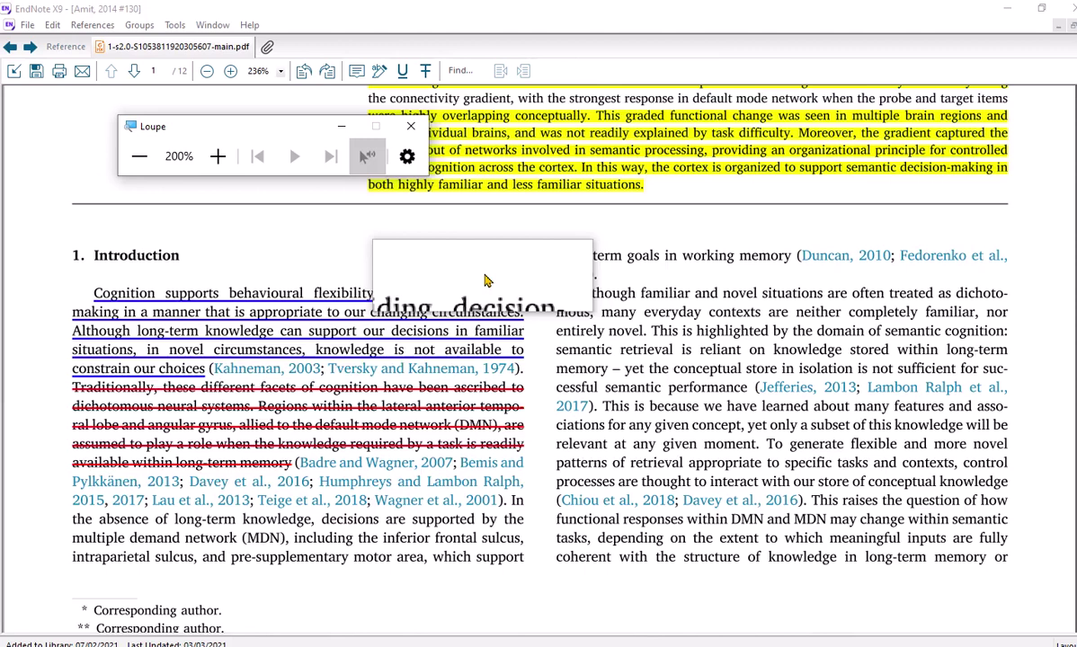
{"action": "scroll", "coordinate": [486, 282], "scroll_direction": "up", "scroll_amount": 8}
{"action": "scroll", "coordinate": [485, 281], "scroll_direction": "up", "scroll_amount": 3}
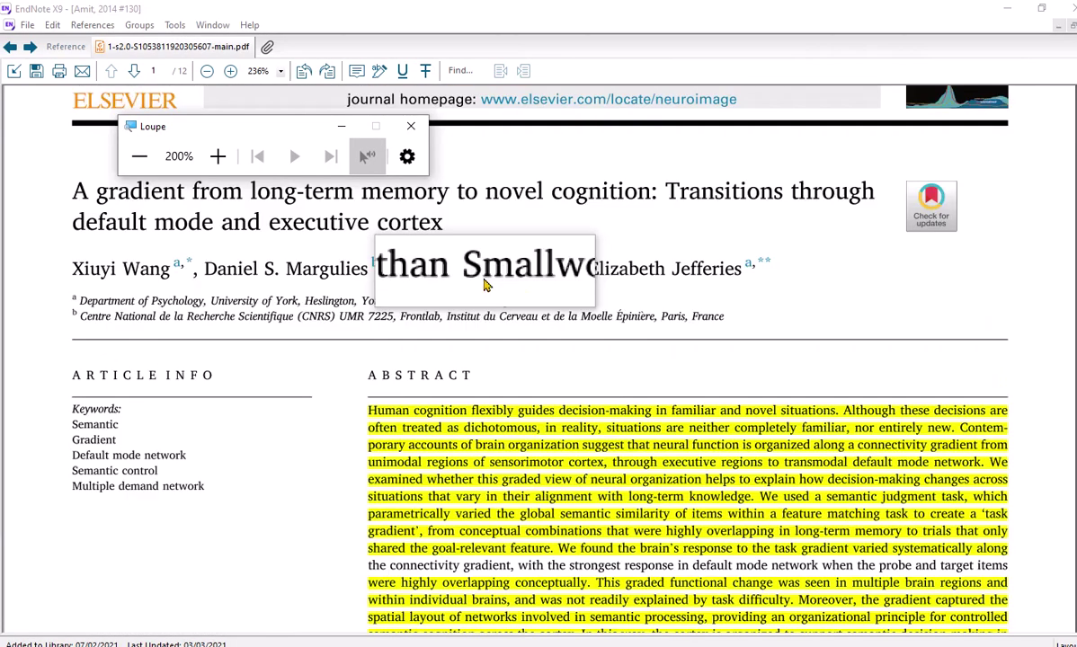
{"action": "scroll", "coordinate": [485, 324], "scroll_direction": "up", "scroll_amount": 1}
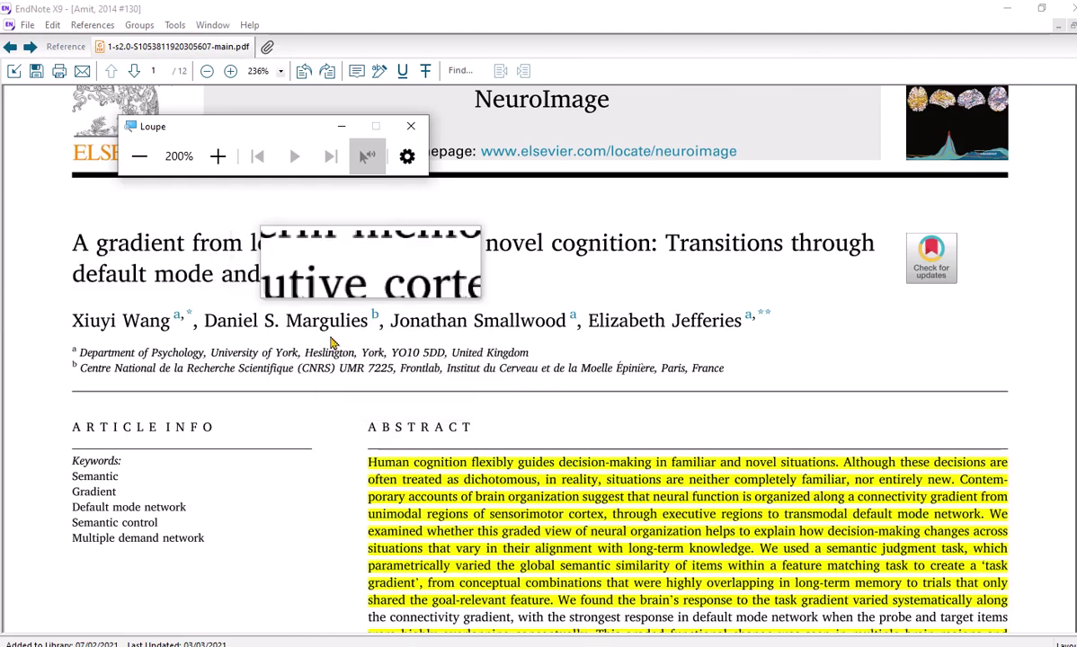
{"action": "scroll", "coordinate": [331, 343], "scroll_direction": "down", "scroll_amount": 5}
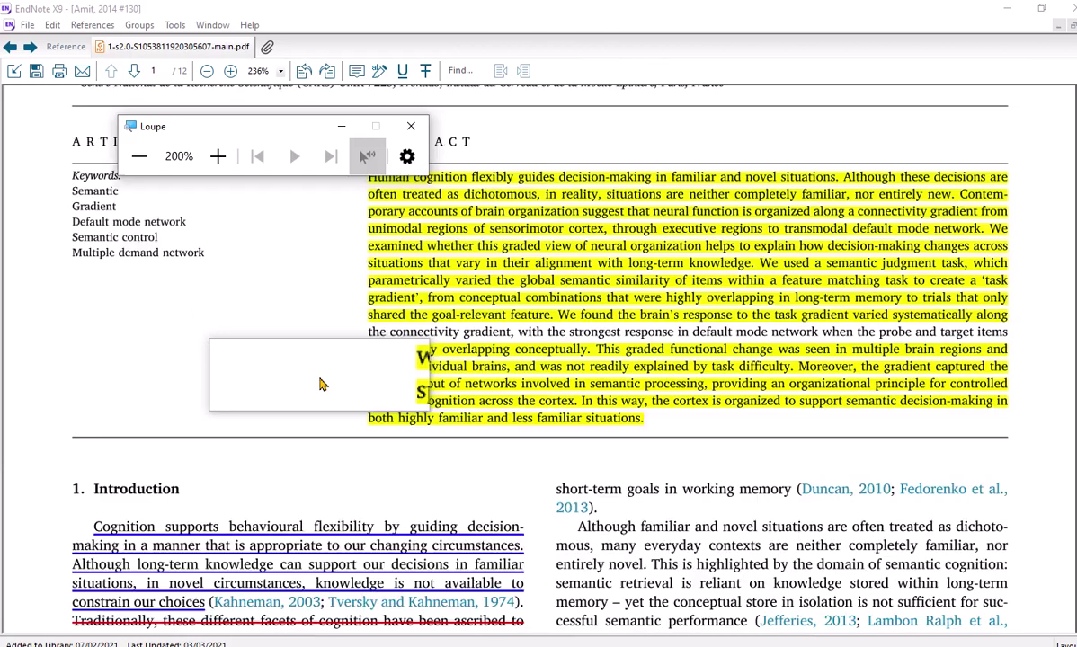
{"action": "scroll", "coordinate": [321, 384], "scroll_direction": "down", "scroll_amount": 3}
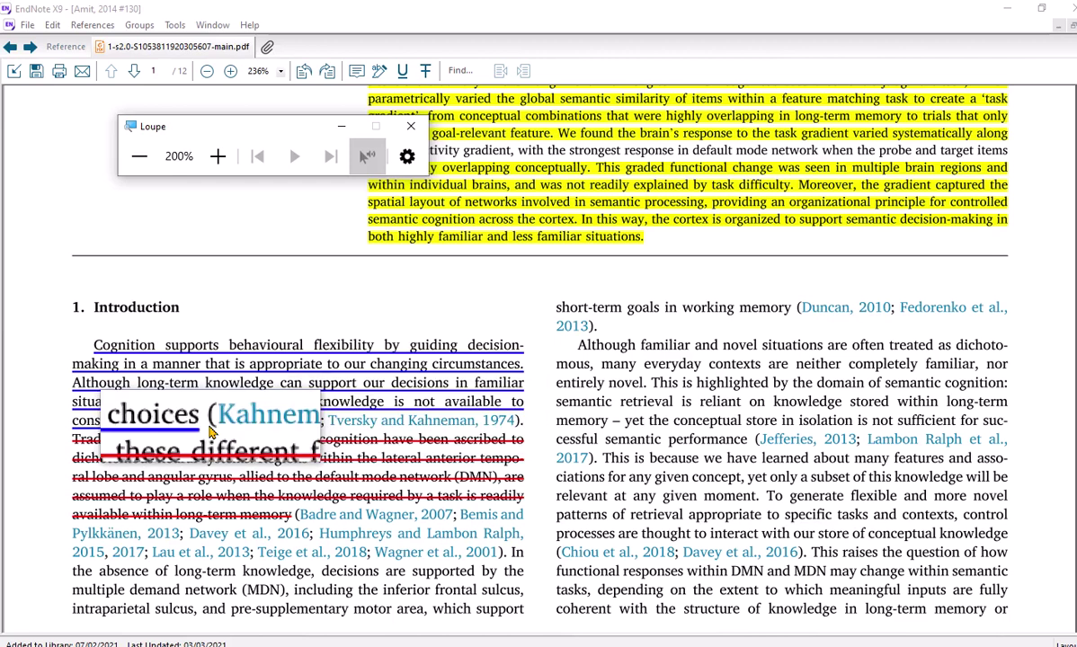
Copy the Introduction's first citation, "Kahneman, 2003; Tversky and Kahneman, 1974", without its parentheses
{"action": "left_click_drag", "start_coordinate": [212, 423], "coordinate": [315, 402]}
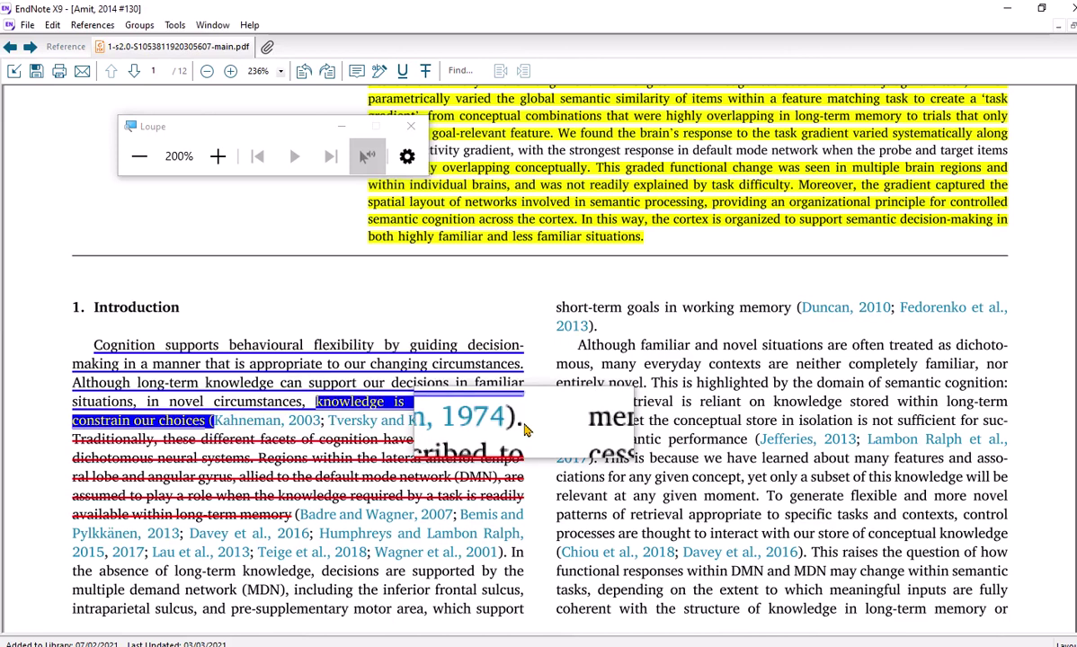
{"action": "left_click_drag", "start_coordinate": [526, 431], "coordinate": [239, 429]}
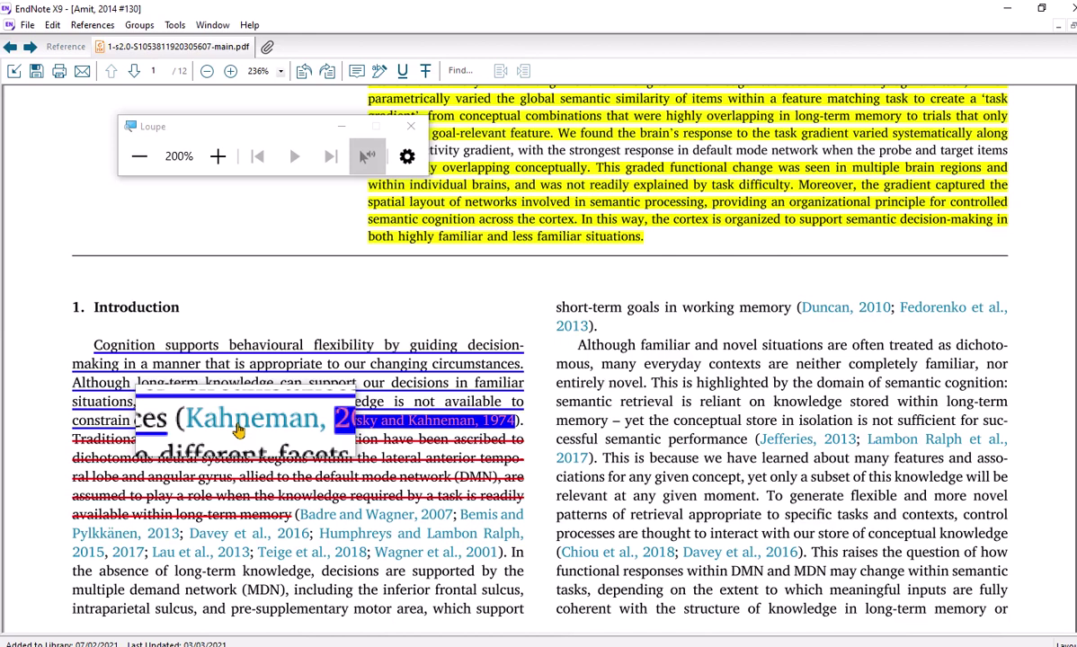
{"action": "left_click_drag", "start_coordinate": [239, 430], "coordinate": [214, 423]}
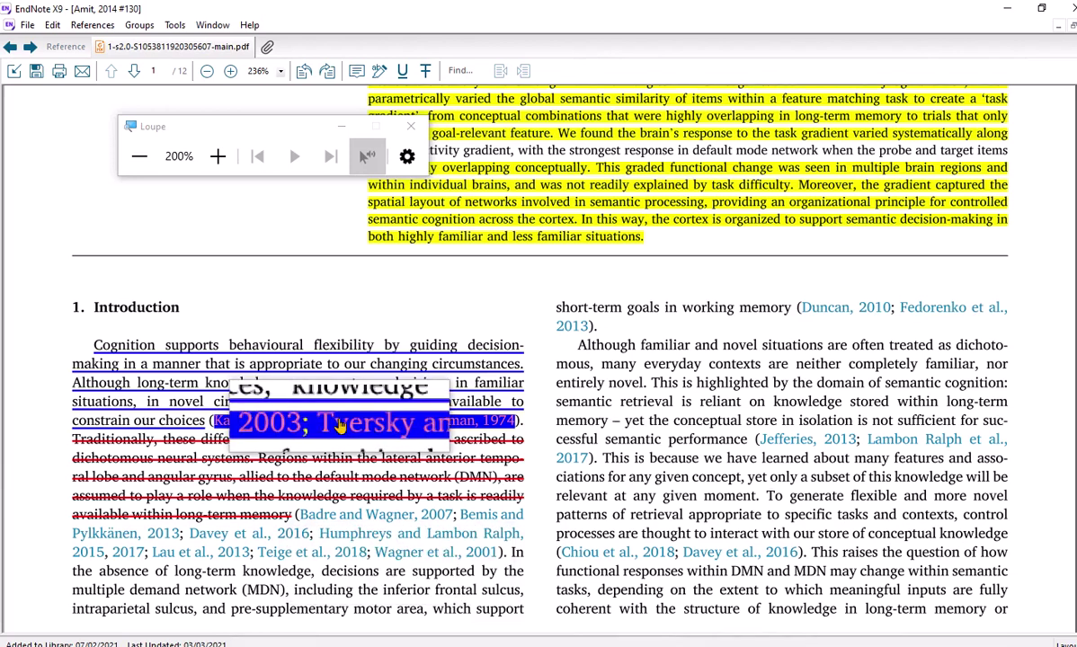
{"action": "right_click", "coordinate": [279, 409]}
{"action": "right_click", "coordinate": [403, 423]}
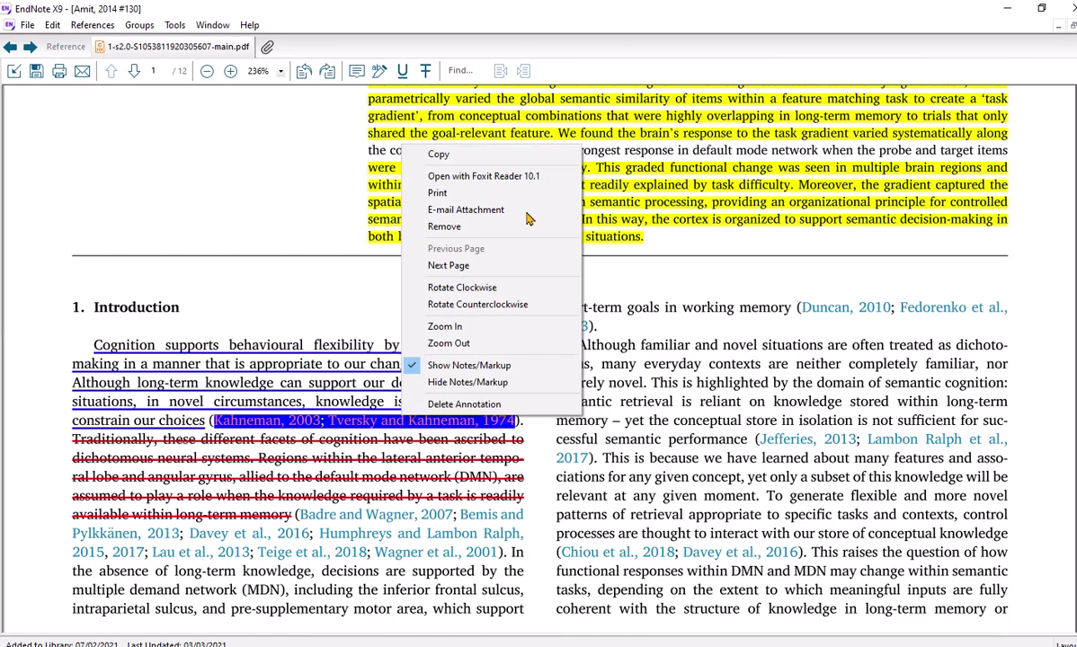
{"action": "left_click", "coordinate": [422, 153]}
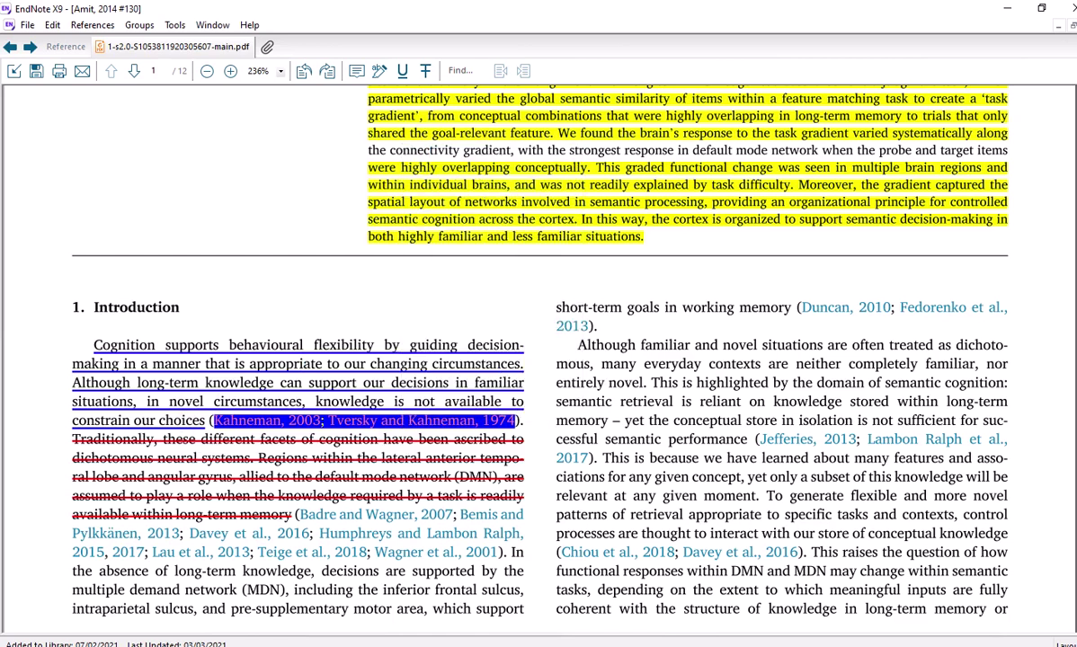
Switch to Chrome and search Google Scholar for the copied citation "Kahneman, 2003; Tversky and Kahneman, 1974"
{"action": "key", "text": "alt+Tab"}
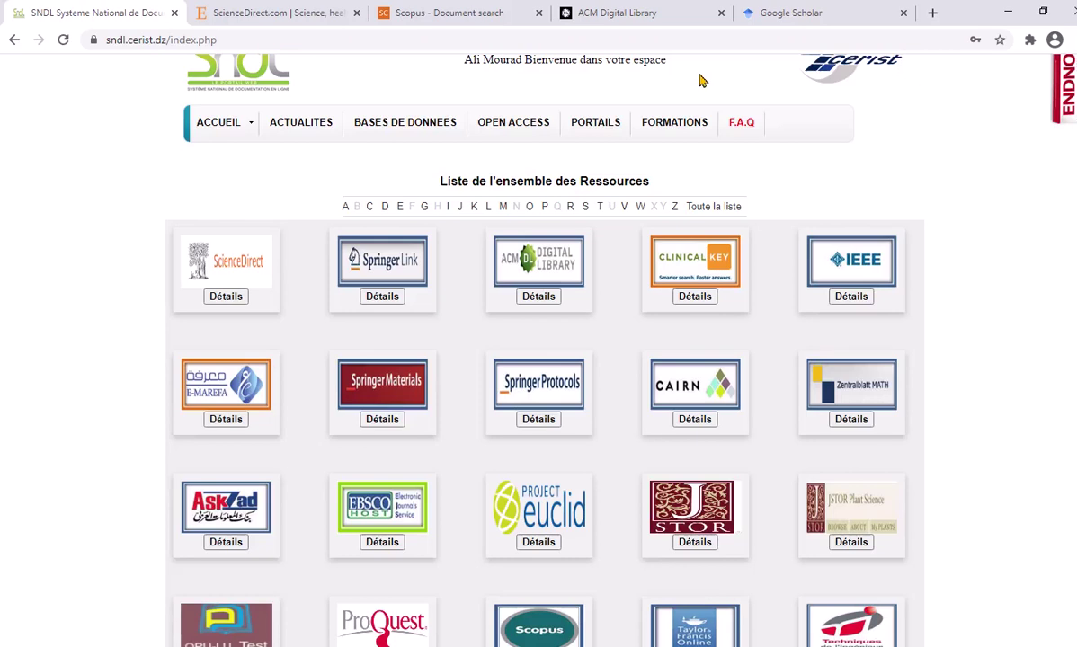
{"action": "left_click", "coordinate": [779, 16]}
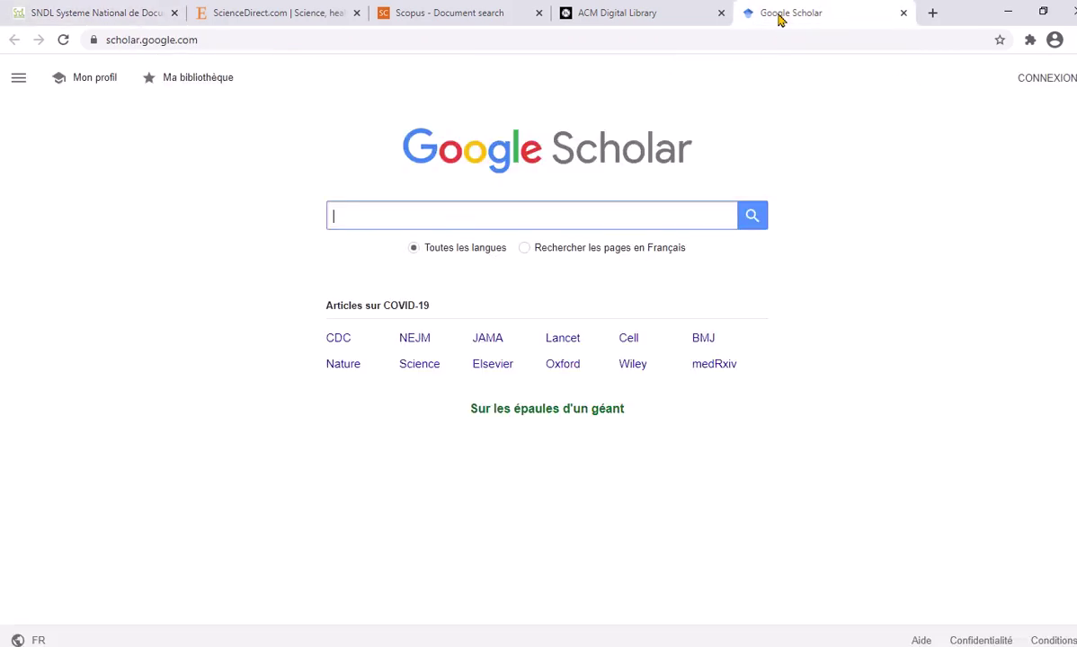
{"action": "right_click", "coordinate": [447, 217]}
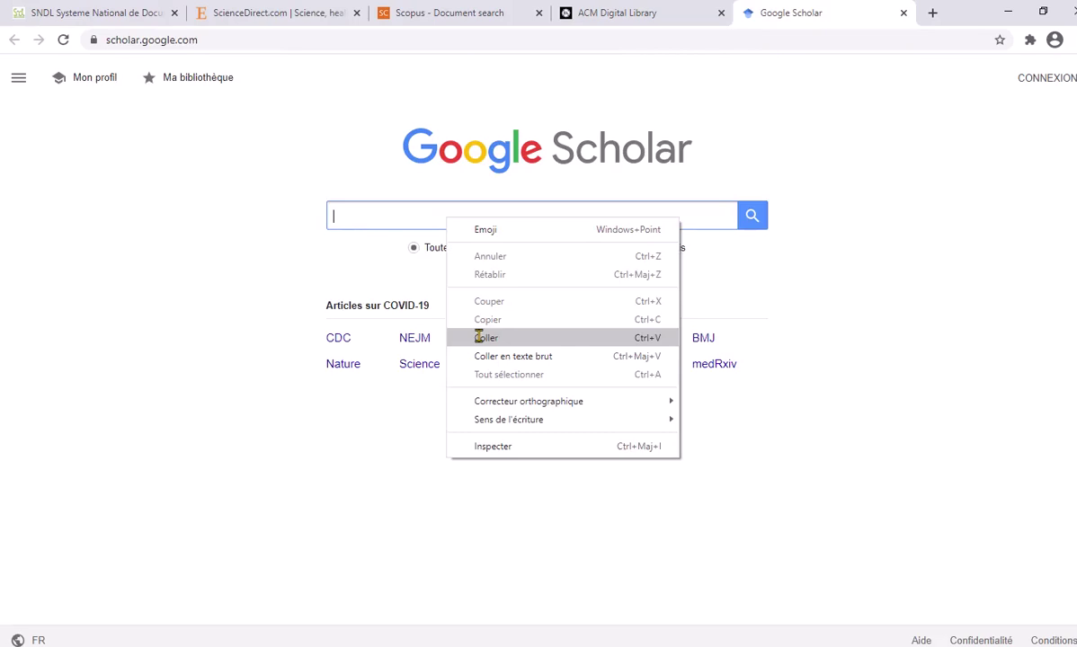
{"action": "left_click", "coordinate": [479, 337]}
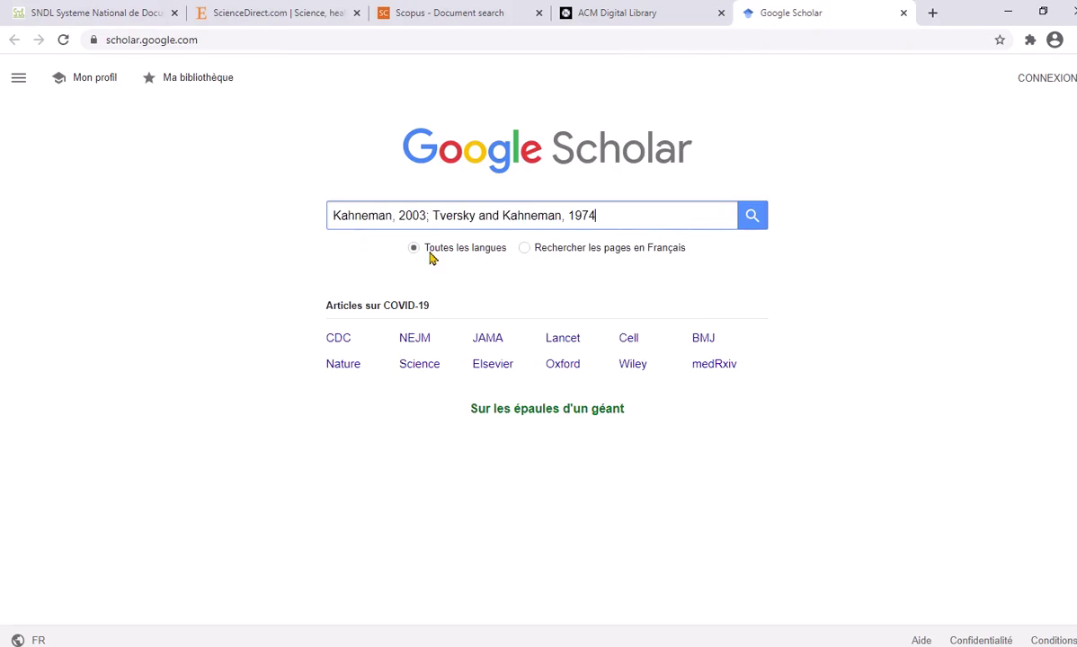
{"action": "left_click", "coordinate": [752, 217]}
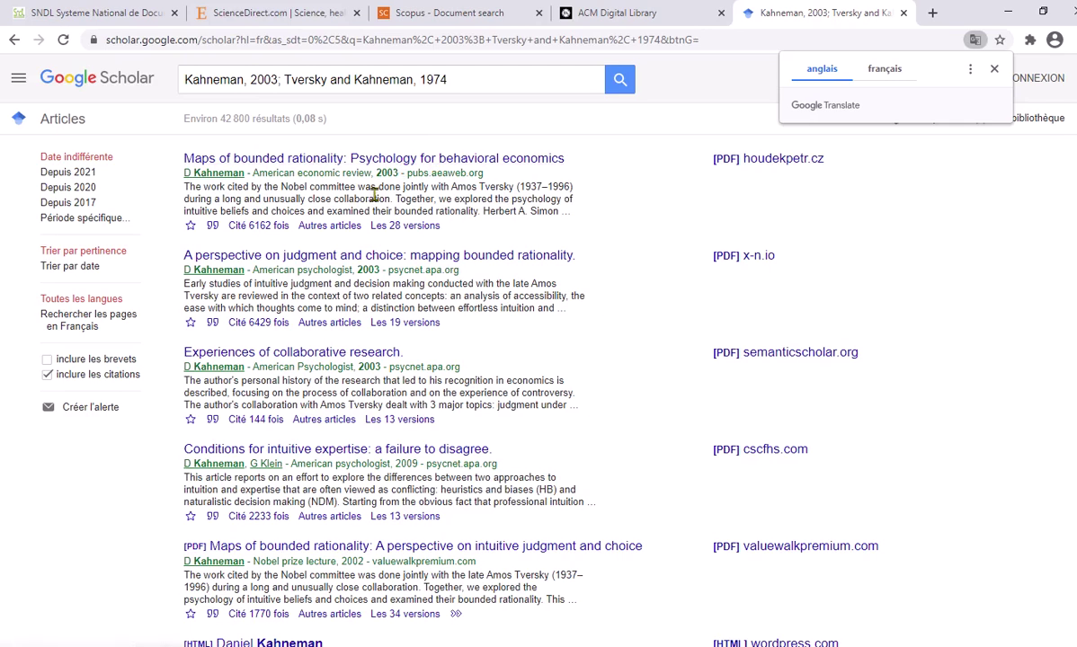
Recheck the citation in the EndNote PDF, then go back to its Google Scholar results in Chrome
{"action": "left_click", "coordinate": [615, 14]}
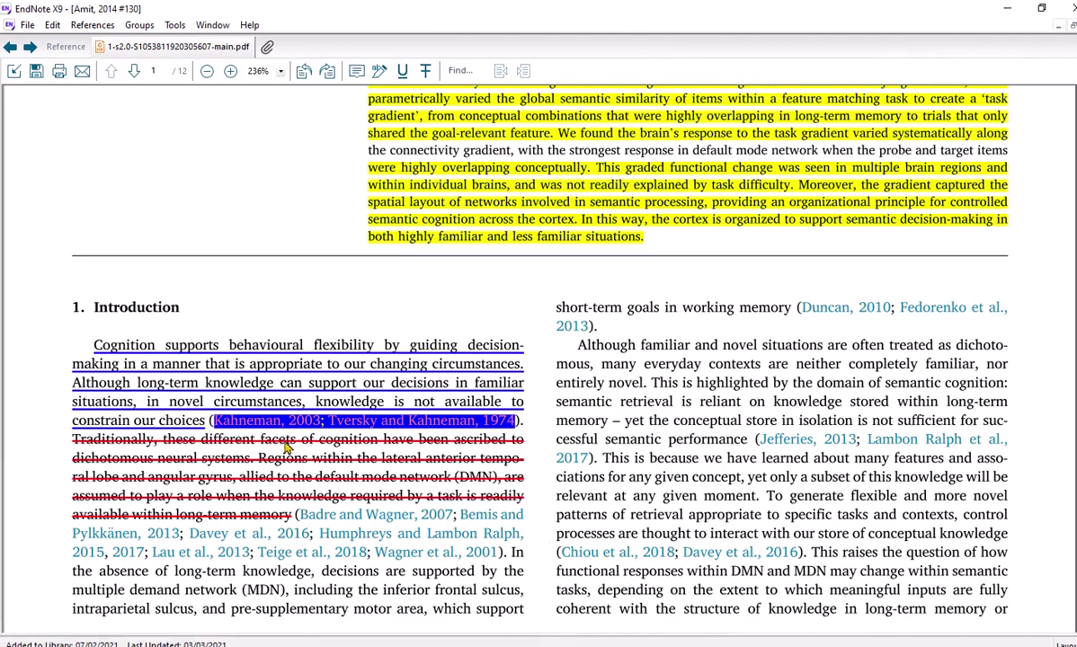
{"action": "left_click", "coordinate": [401, 408]}
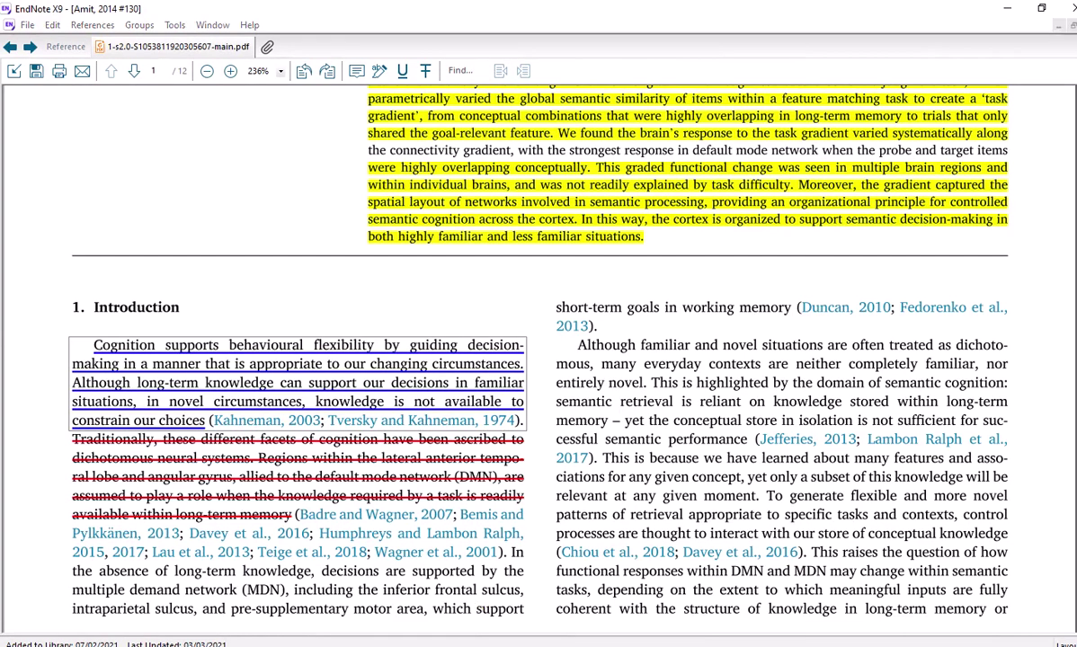
{"action": "key", "text": "alt+Tab"}
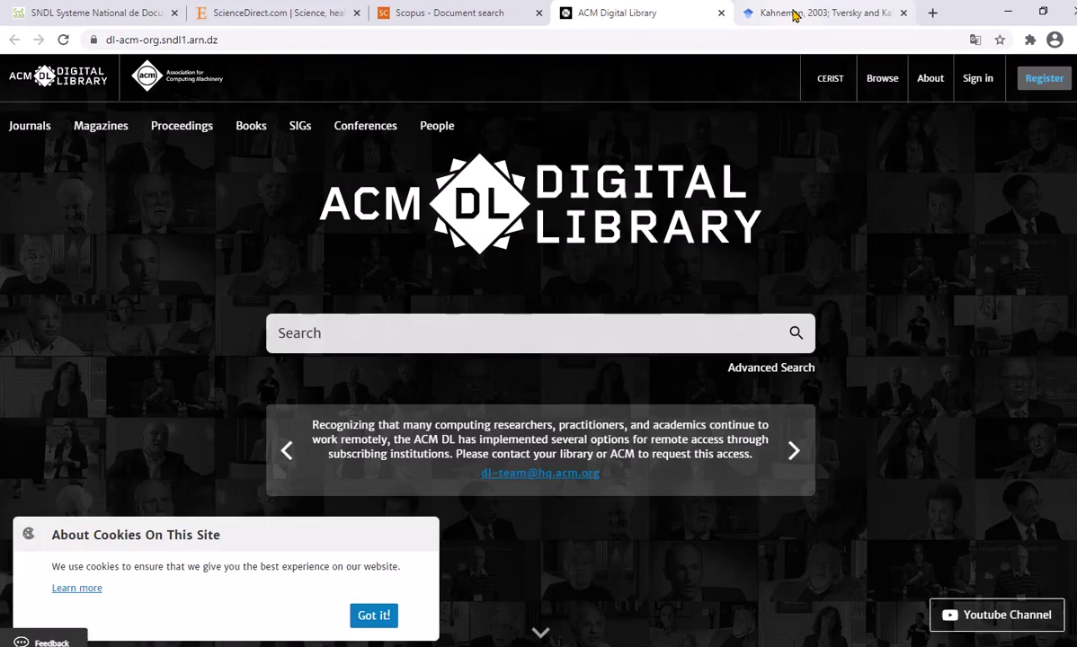
{"action": "left_click", "coordinate": [794, 14]}
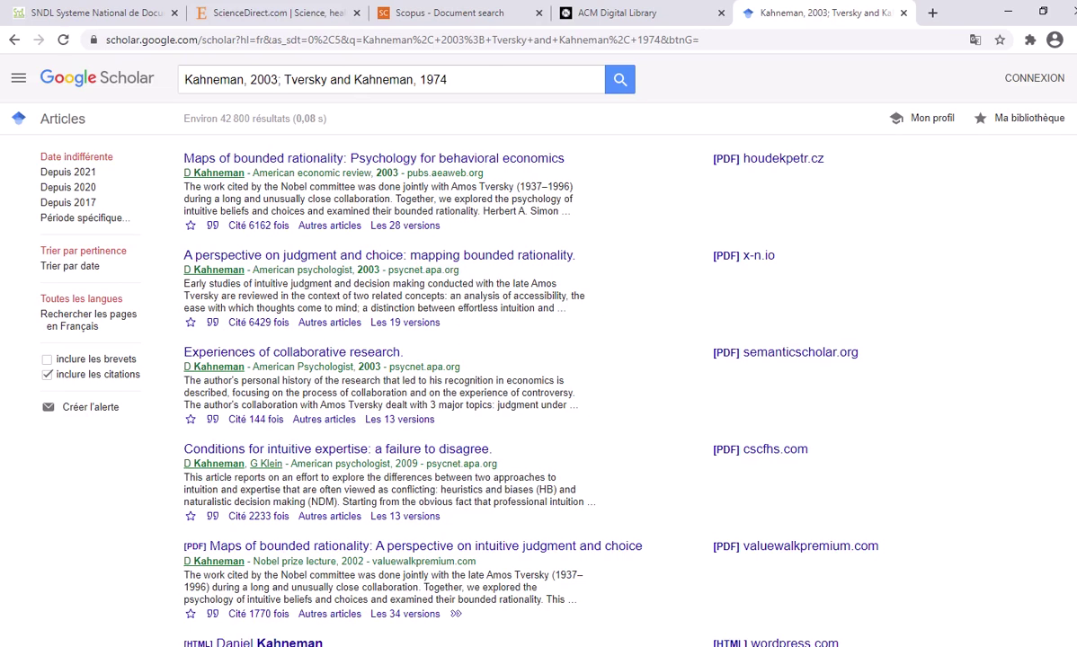
Return to the article in EndNote and go through it to the reference list on the last page
{"action": "key", "text": "alt+Tab"}
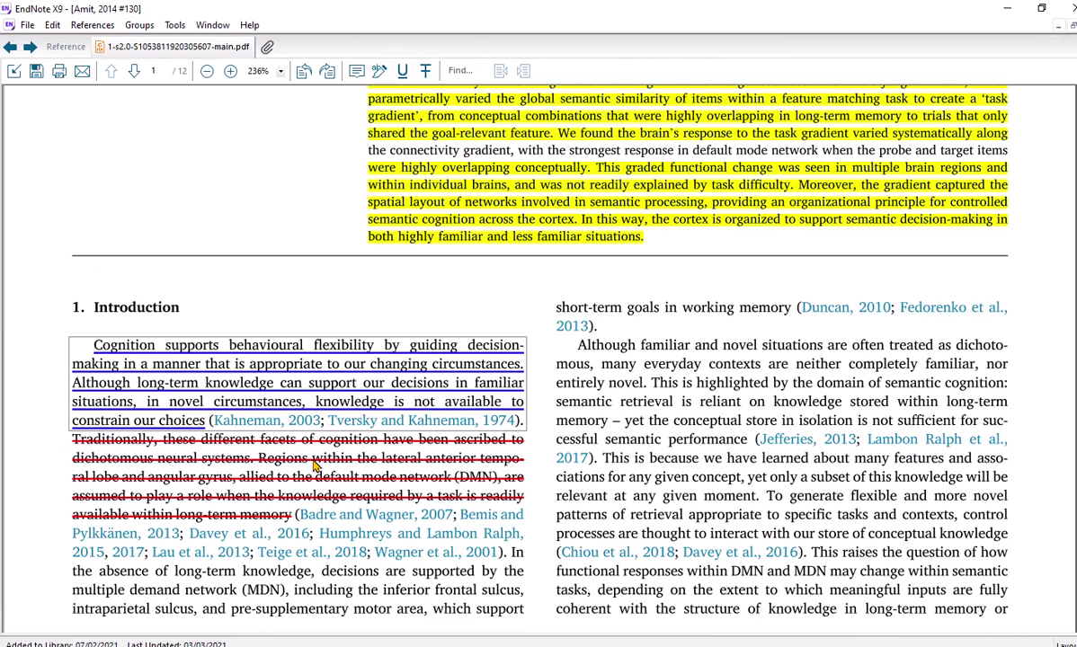
{"action": "scroll", "coordinate": [468, 439], "scroll_direction": "down", "scroll_amount": 3}
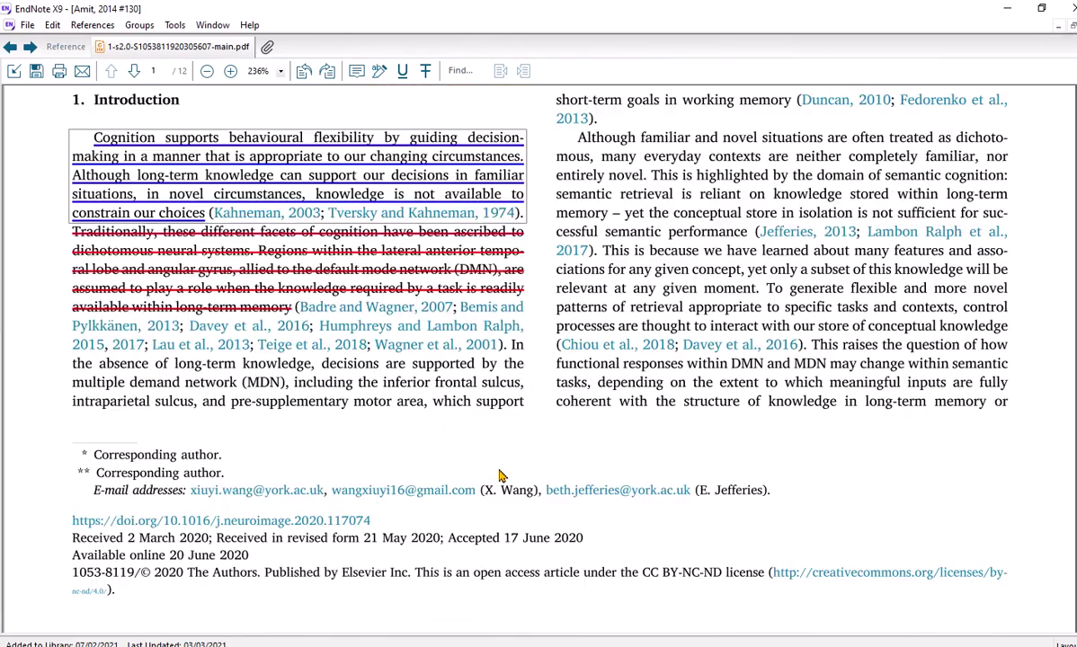
{"action": "scroll", "coordinate": [499, 474], "scroll_direction": "down", "scroll_amount": 3}
{"action": "scroll", "coordinate": [539, 359], "scroll_direction": "down", "scroll_amount": 5}
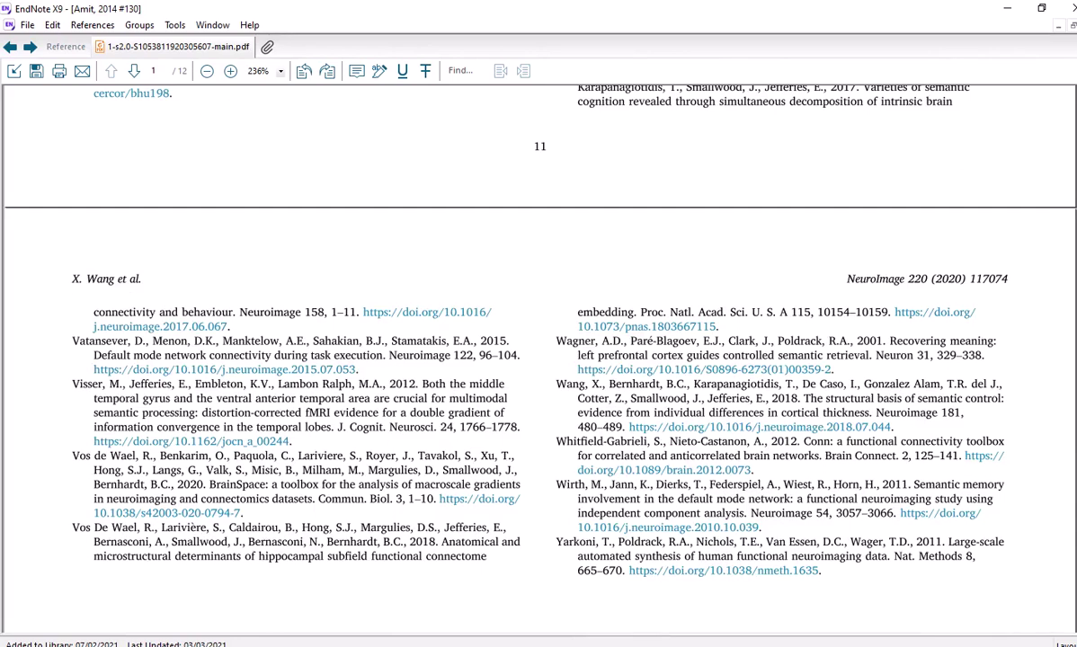
Find the Tversky and Kahneman 1974 entry in the article's reference list and copy the whole reference including its DOI link
{"action": "scroll", "coordinate": [383, 446], "scroll_direction": "up", "scroll_amount": 2}
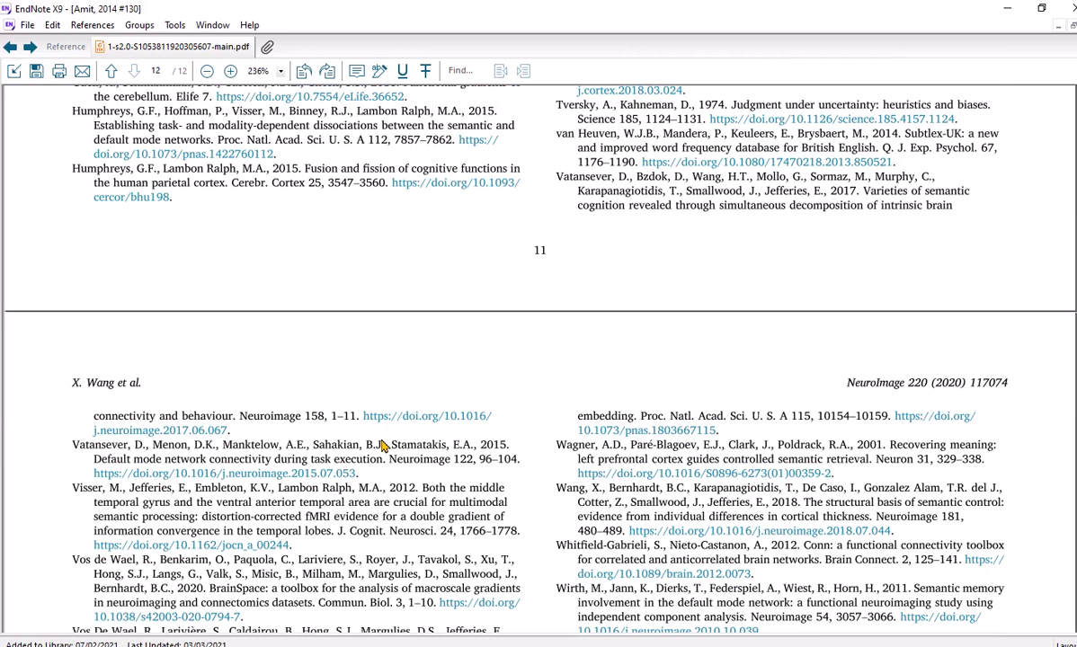
{"action": "scroll", "coordinate": [383, 446], "scroll_direction": "up", "scroll_amount": 2}
{"action": "scroll", "coordinate": [383, 446], "scroll_direction": "up", "scroll_amount": 2}
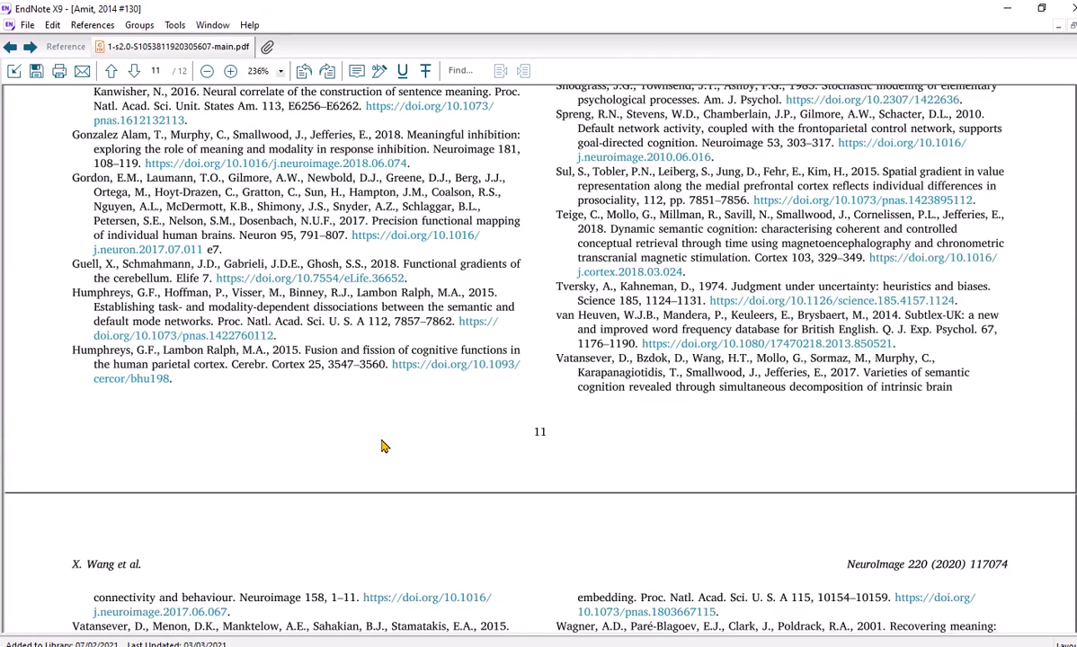
{"action": "scroll", "coordinate": [383, 446], "scroll_direction": "up", "scroll_amount": 1}
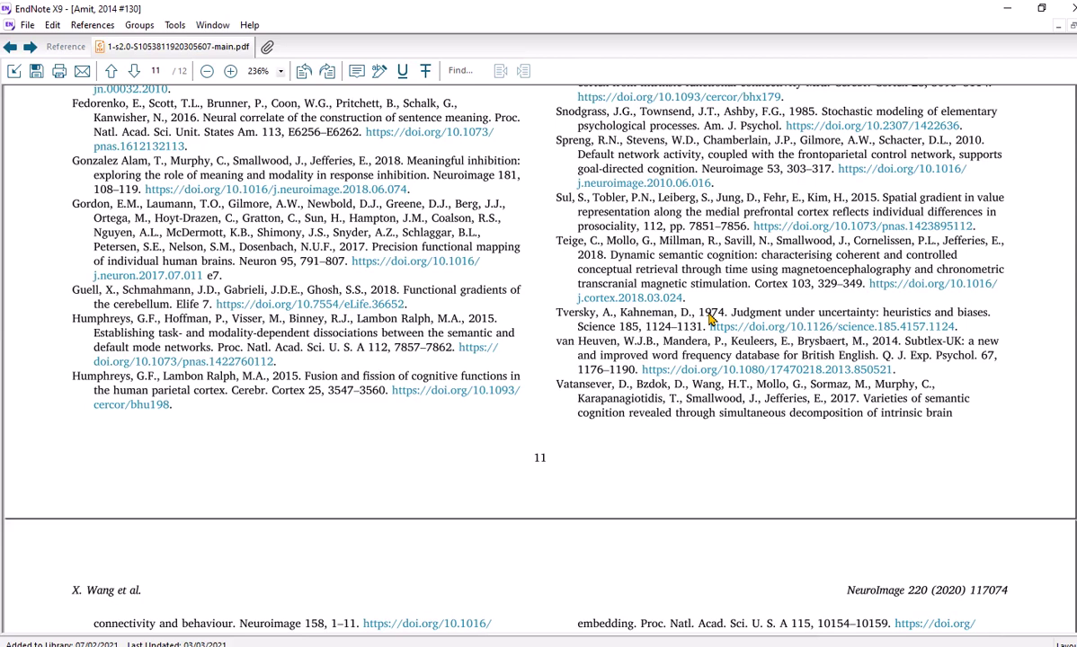
{"action": "scroll", "coordinate": [712, 319], "scroll_direction": "up", "scroll_amount": 1}
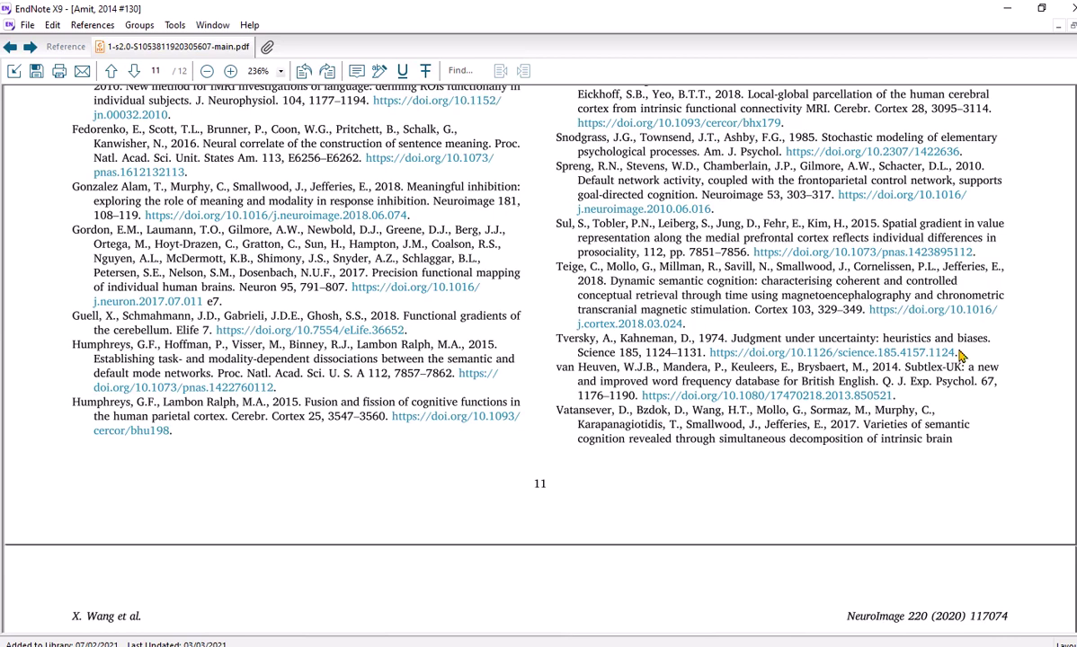
{"action": "left_click_drag", "start_coordinate": [961, 357], "coordinate": [719, 358]}
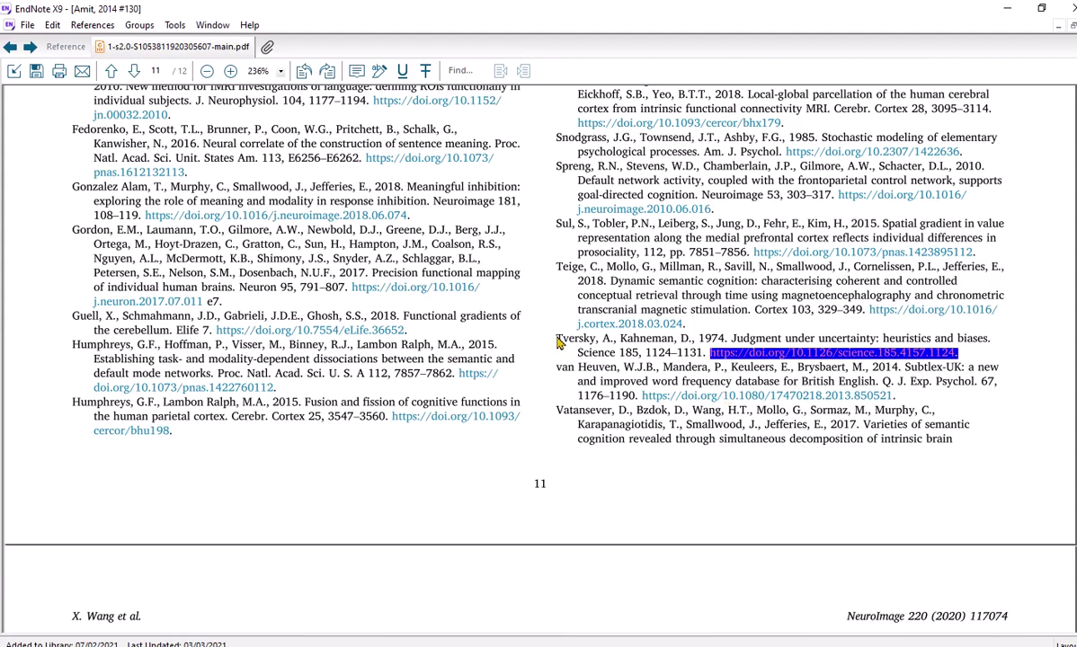
{"action": "left_click_drag", "start_coordinate": [556, 341], "coordinate": [874, 363]}
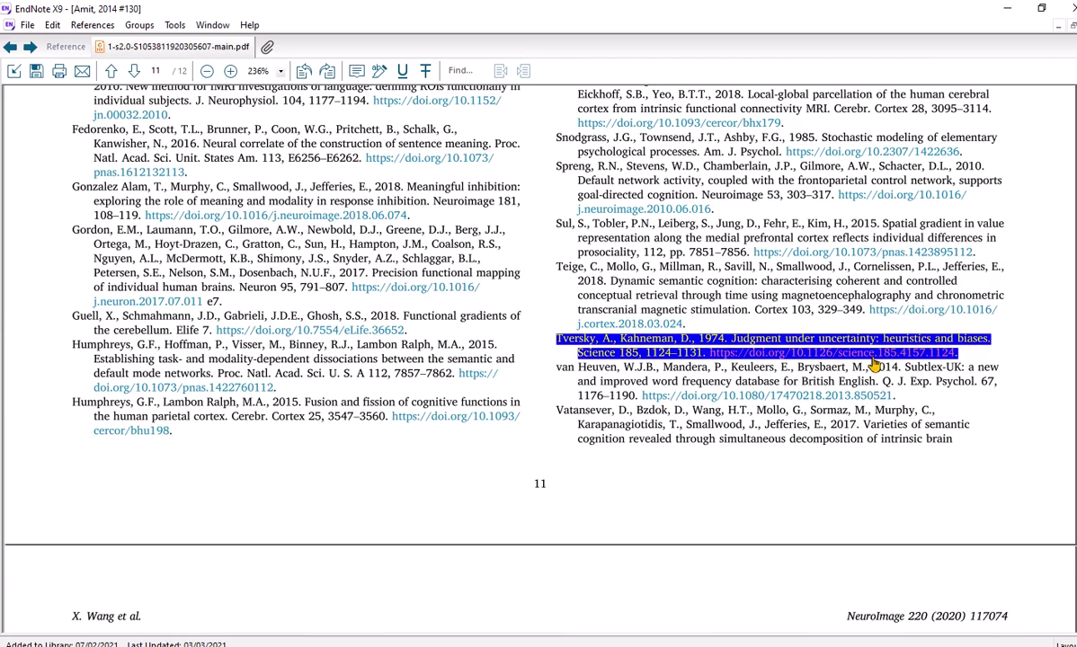
{"action": "right_click", "coordinate": [850, 342]}
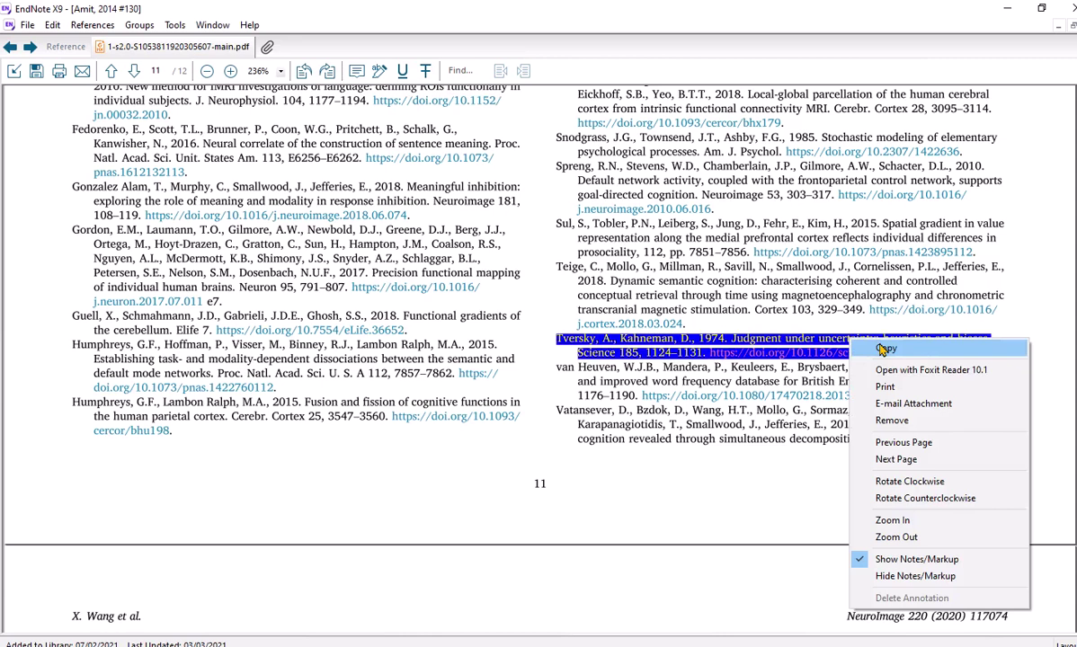
{"action": "left_click", "coordinate": [885, 350]}
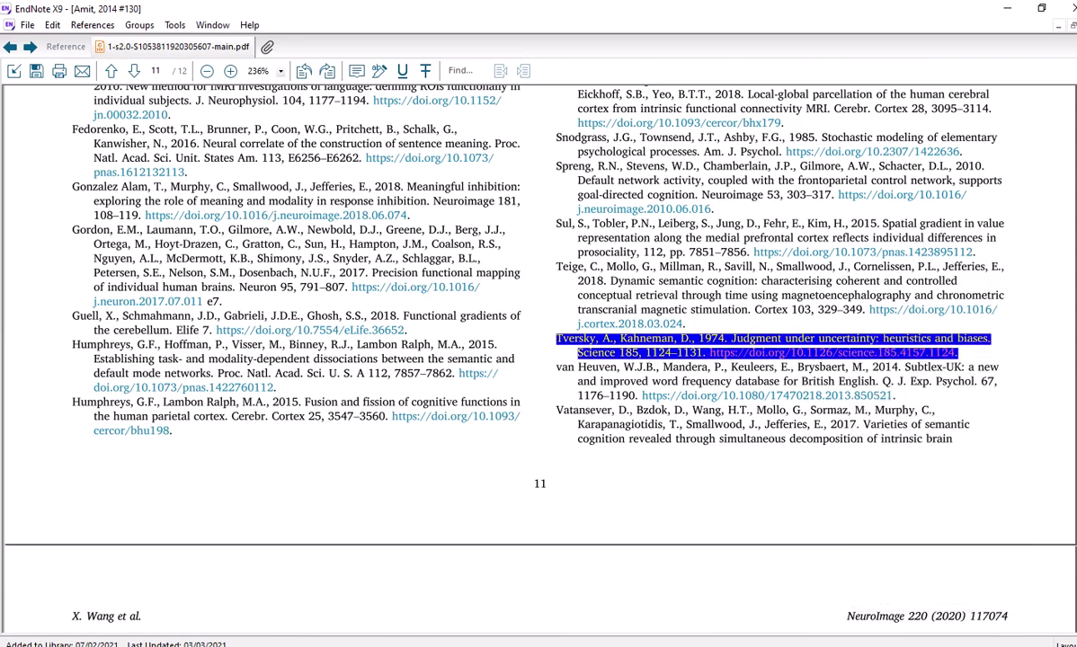
Switch to Chrome and replace the Google Scholar query with the copied full Tversky and Kahneman 1974 reference, running the search
{"action": "key", "text": "alt+Tab"}
{"action": "triple_click", "coordinate": [197, 77]}
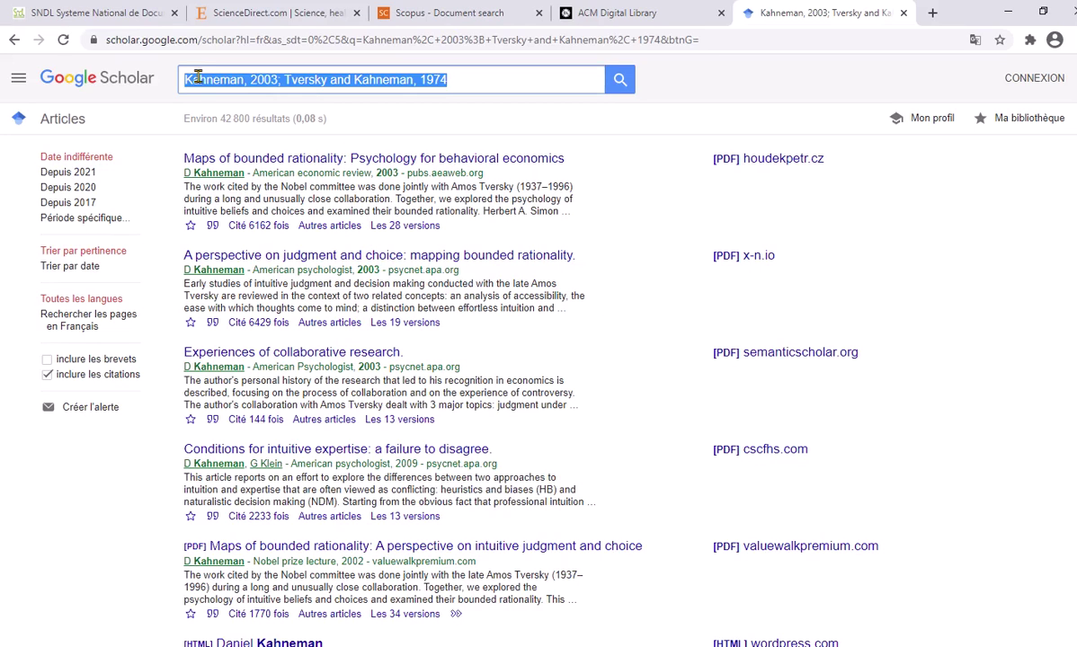
{"action": "right_click", "coordinate": [198, 77]}
{"action": "left_click", "coordinate": [249, 153]}
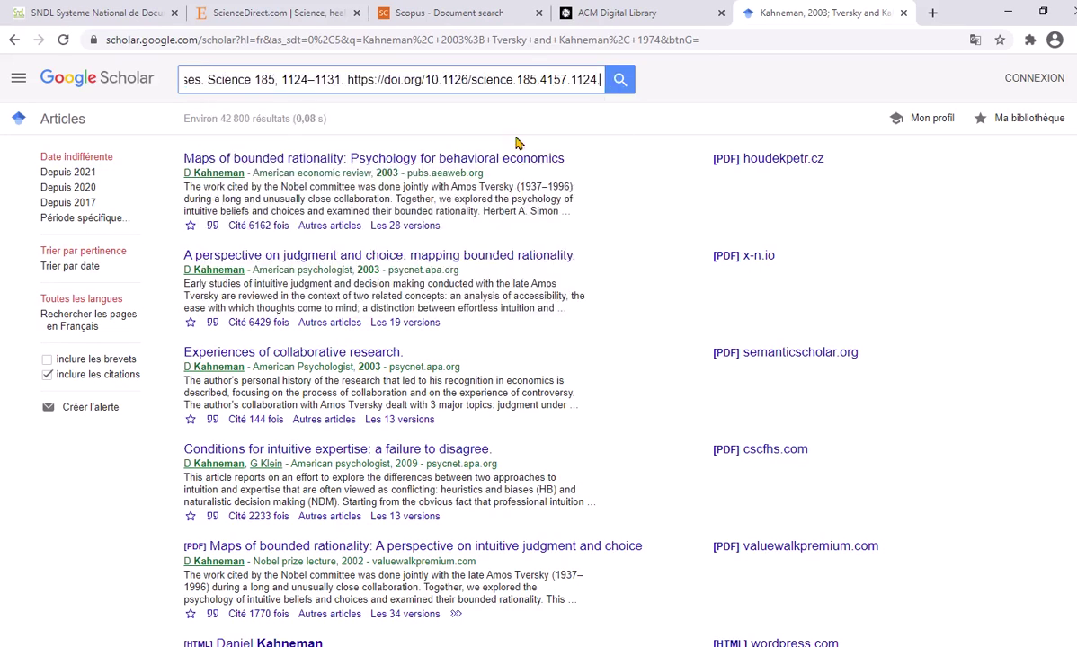
{"action": "key", "text": "Return"}
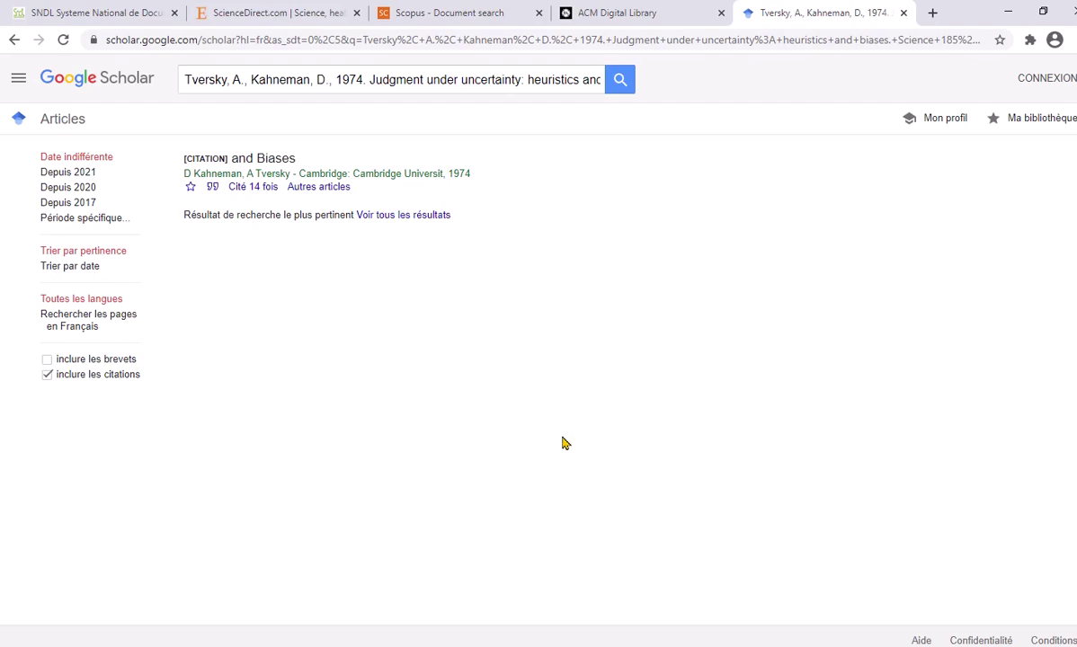
Recheck the Introduction on the article's first page in EndNote and go back to the Google Scholar result in Chrome
{"action": "key", "text": "alt+Tab"}
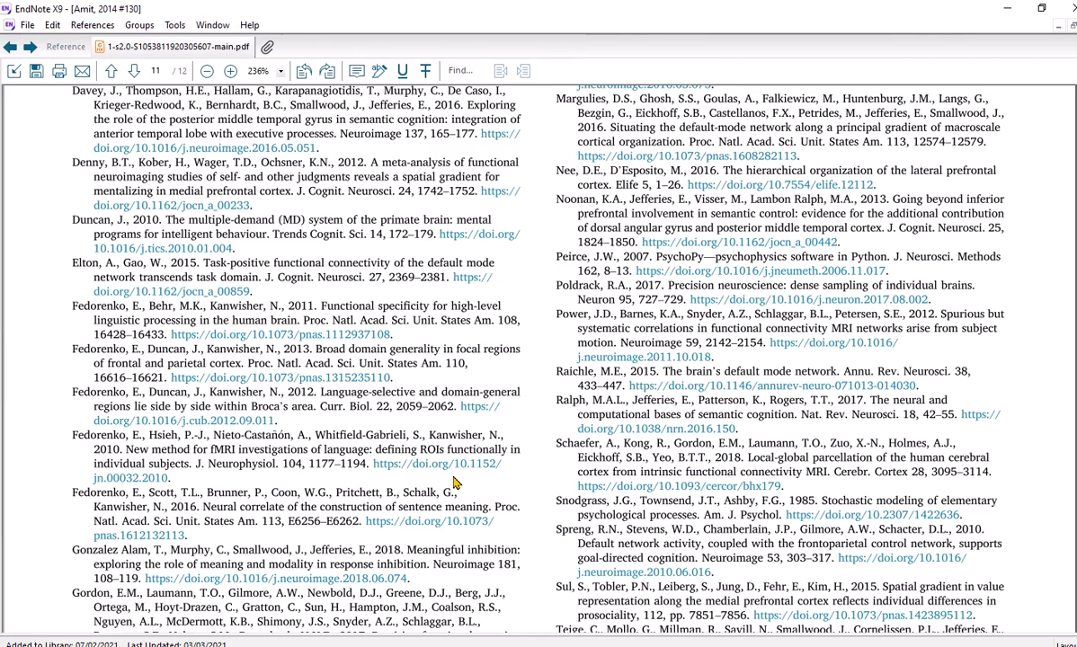
{"action": "scroll", "coordinate": [453, 484], "scroll_direction": "up", "scroll_amount": 5}
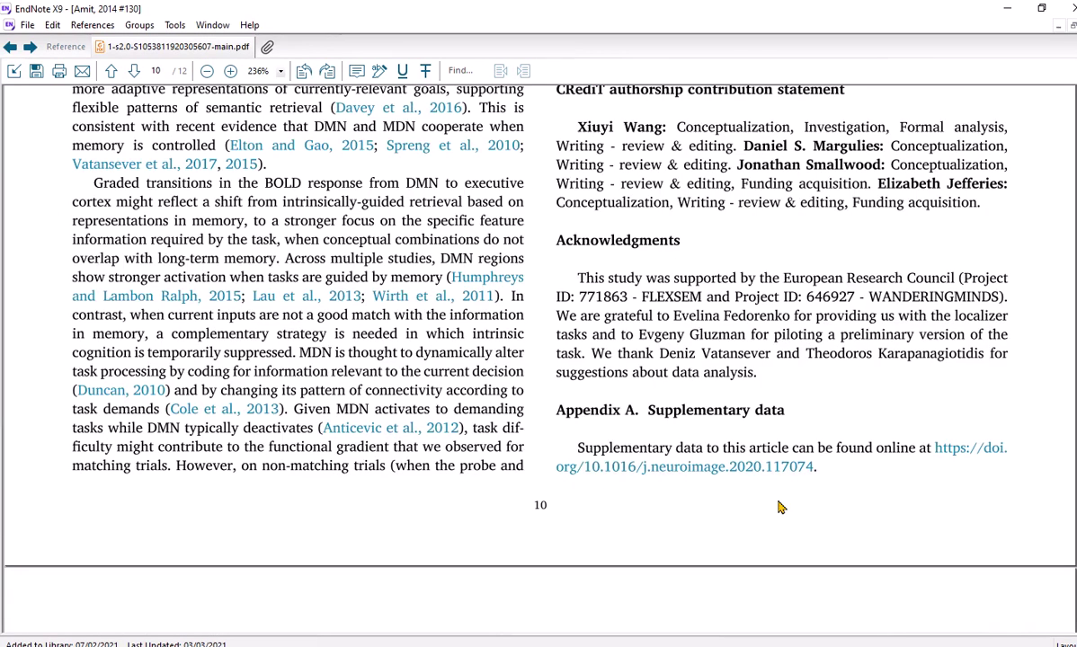
{"action": "key", "text": "Home"}
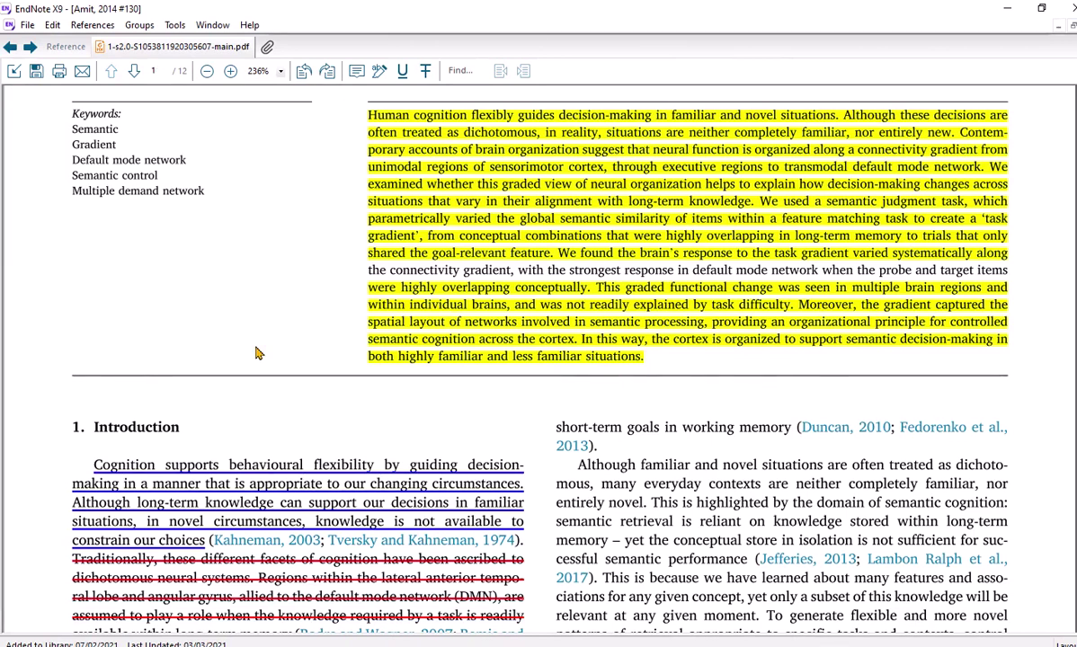
{"action": "scroll", "coordinate": [255, 353], "scroll_direction": "down", "scroll_amount": 1}
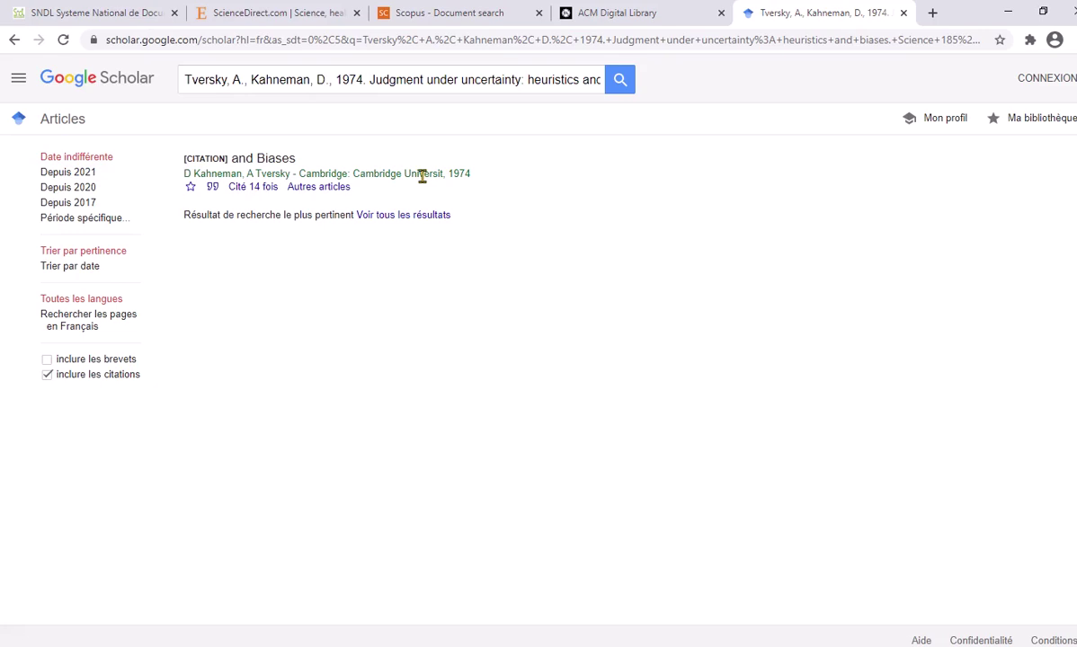
{"action": "left_click", "coordinate": [212, 187]}
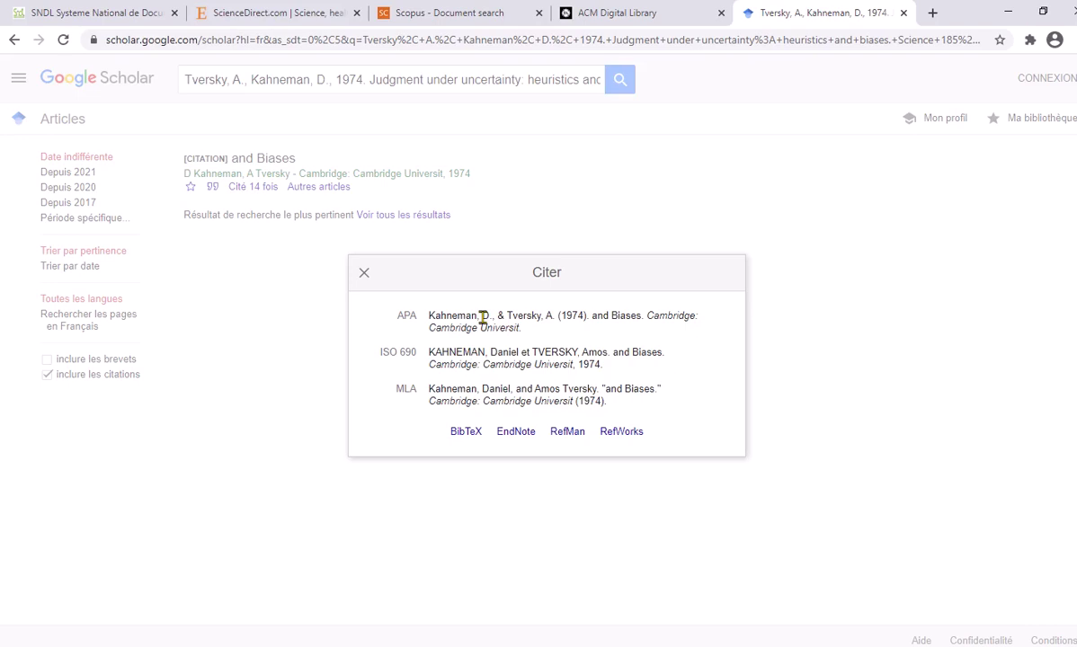
{"action": "left_click", "coordinate": [515, 432]}
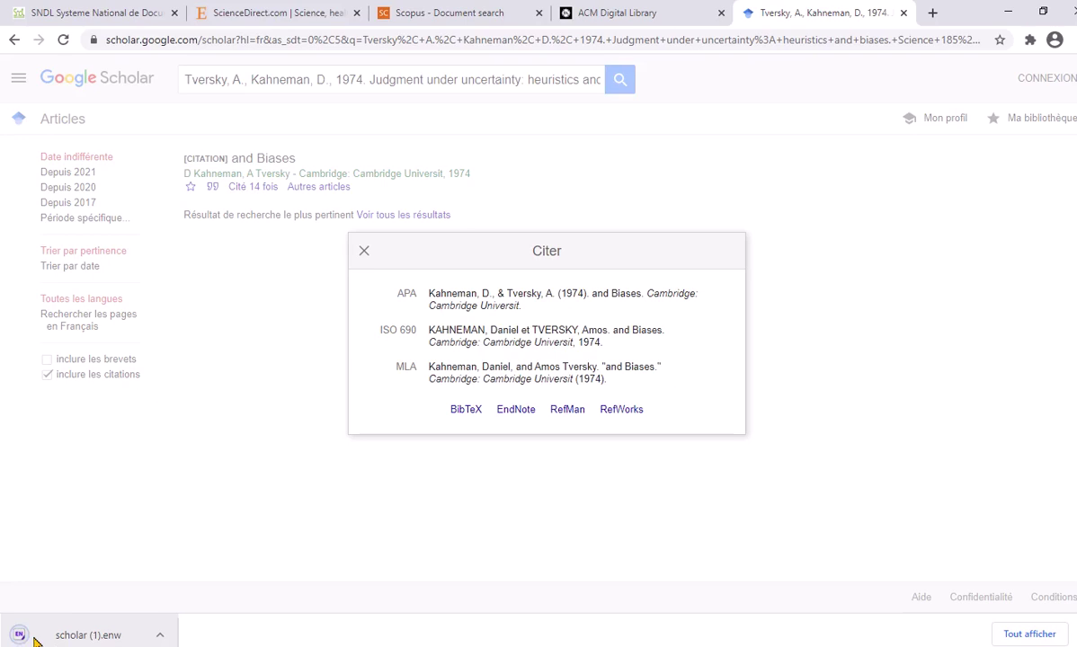
{"action": "left_click", "coordinate": [87, 637]}
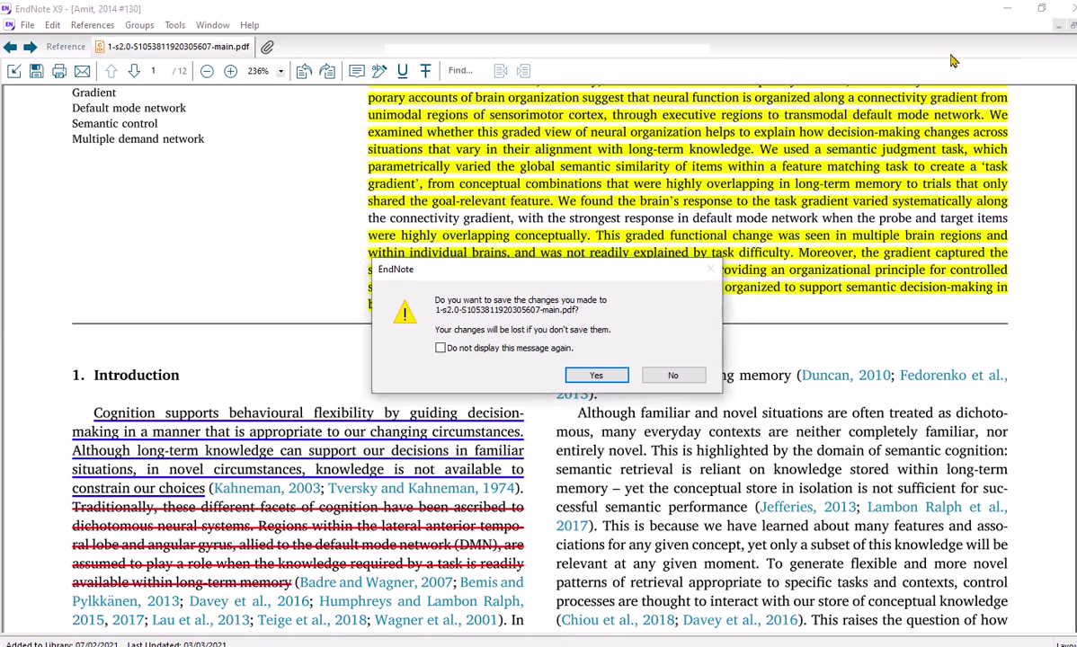
{"action": "left_click", "coordinate": [596, 374]}
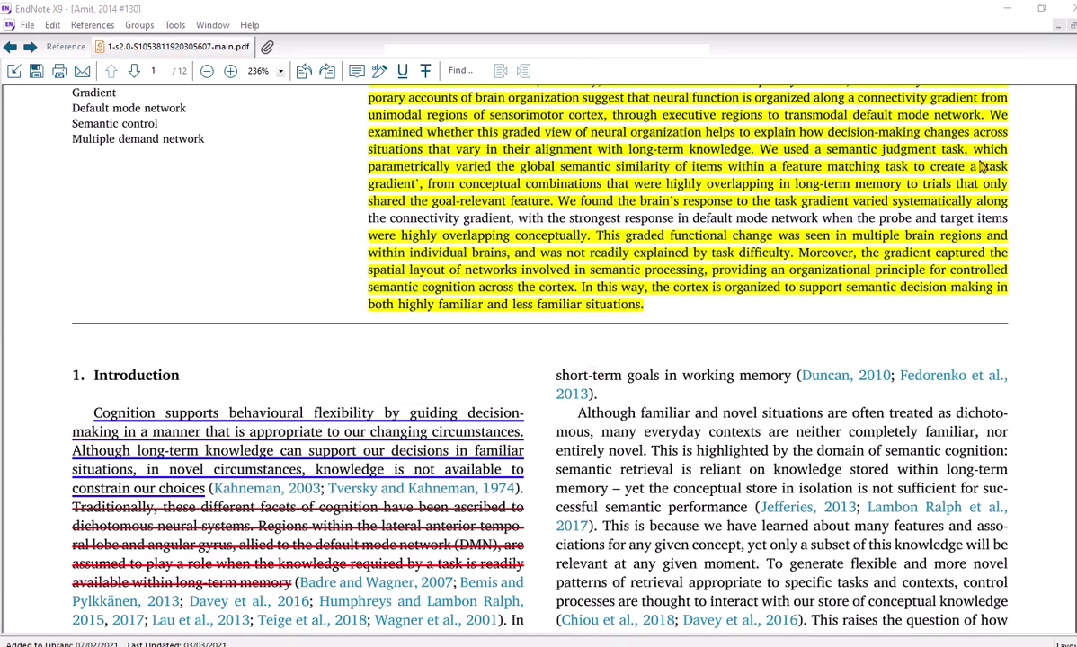
Return from the full-size PDF view to the EndNote library and reveal its list of groups beside the imported references
{"action": "left_click", "coordinate": [1009, 11]}
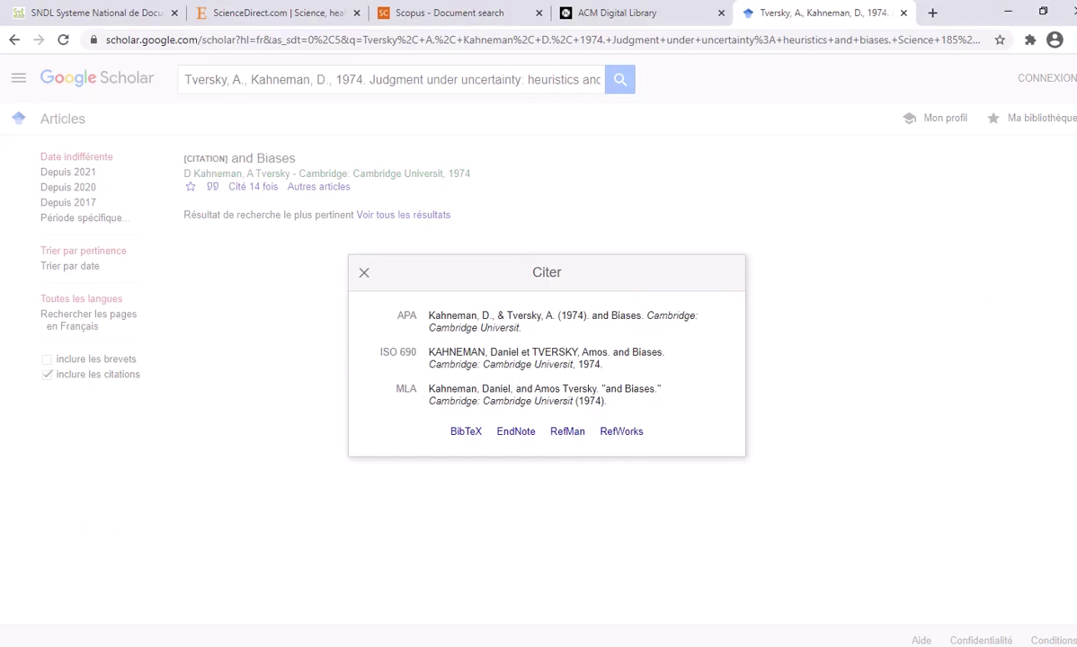
{"action": "key", "text": "alt+Tab"}
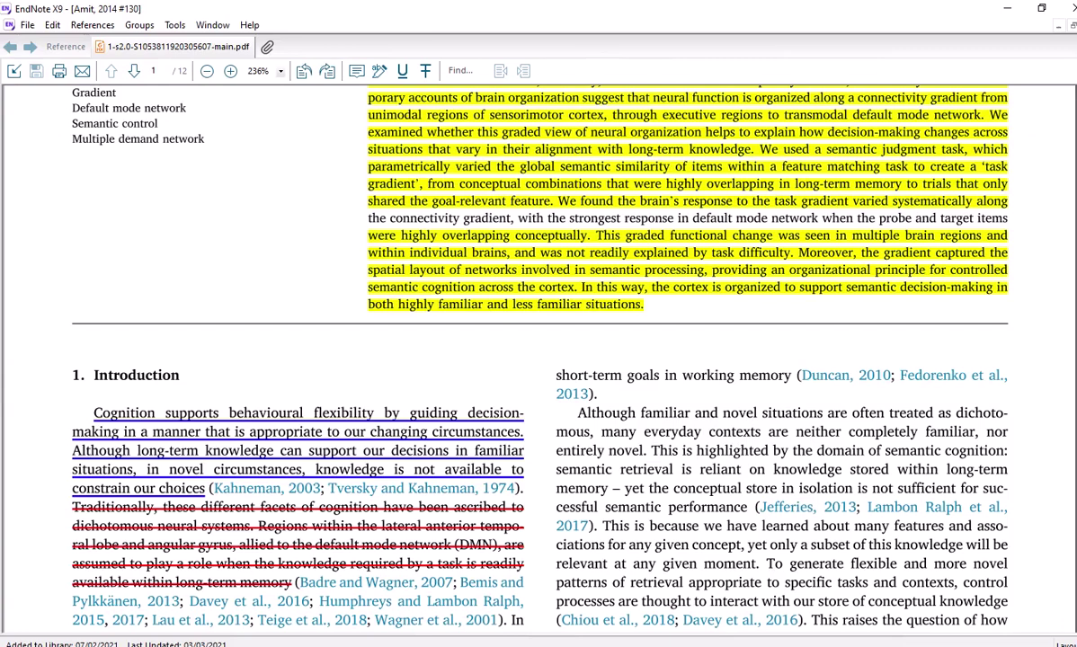
{"action": "left_click", "coordinate": [15, 71]}
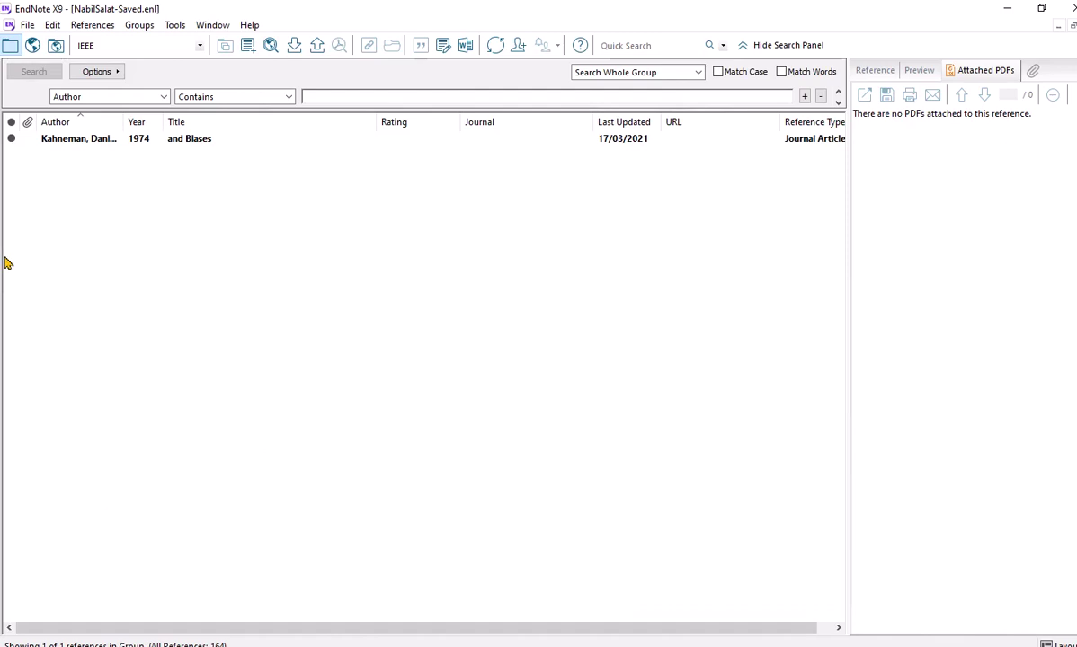
{"action": "left_click_drag", "start_coordinate": [3, 255], "coordinate": [185, 270]}
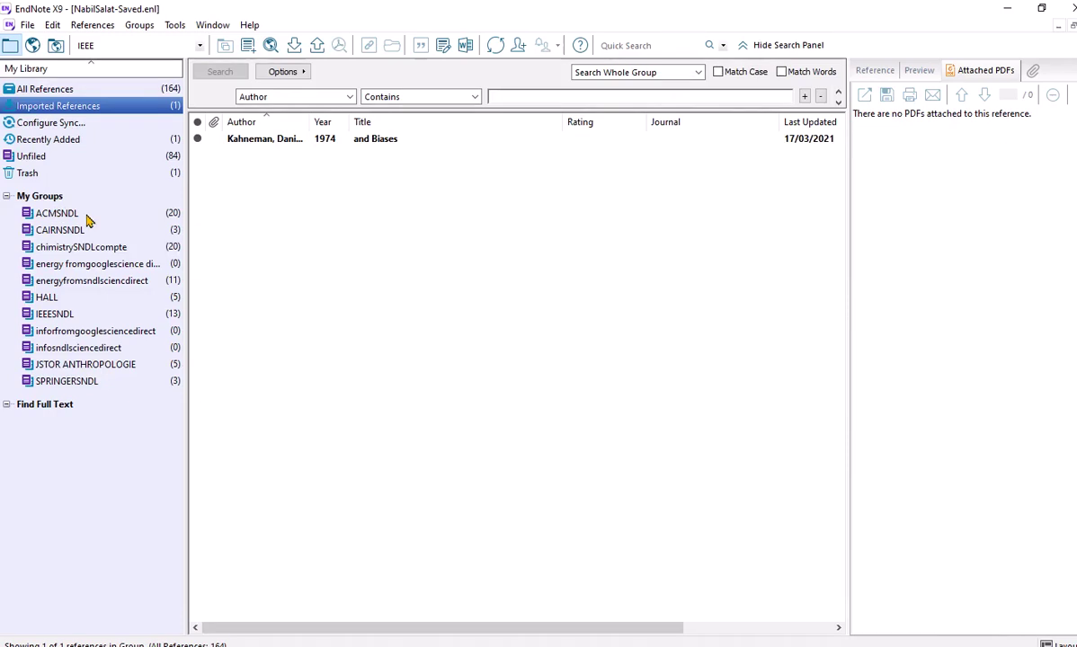
Open the imported 1974 reference's details and examine which of its fields are filled in
{"action": "left_click", "coordinate": [292, 143]}
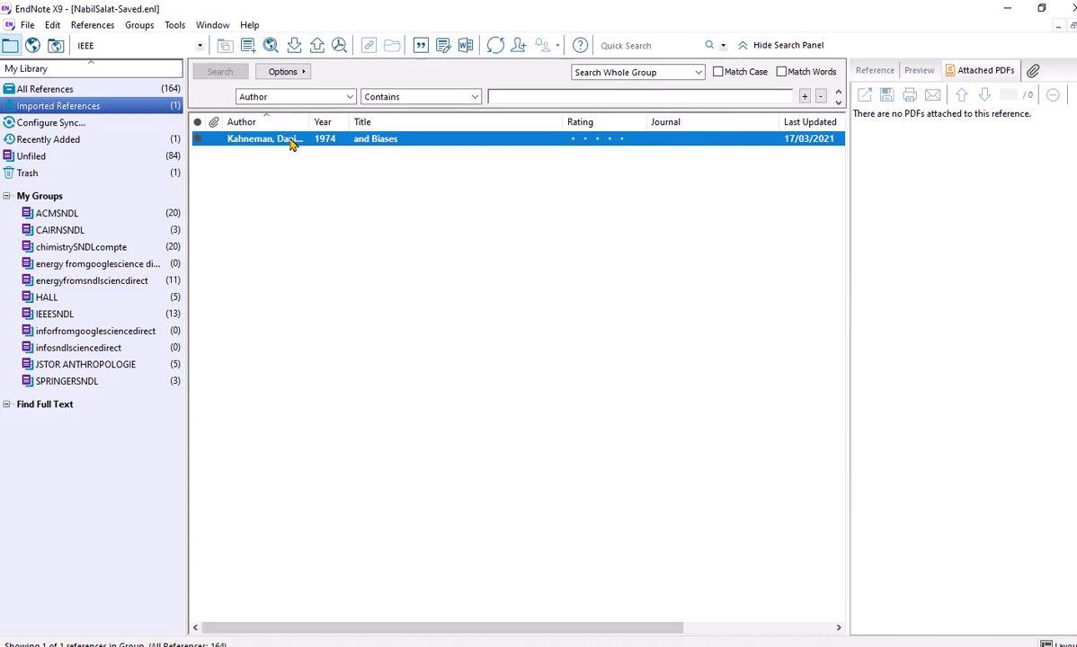
{"action": "left_click", "coordinate": [862, 71]}
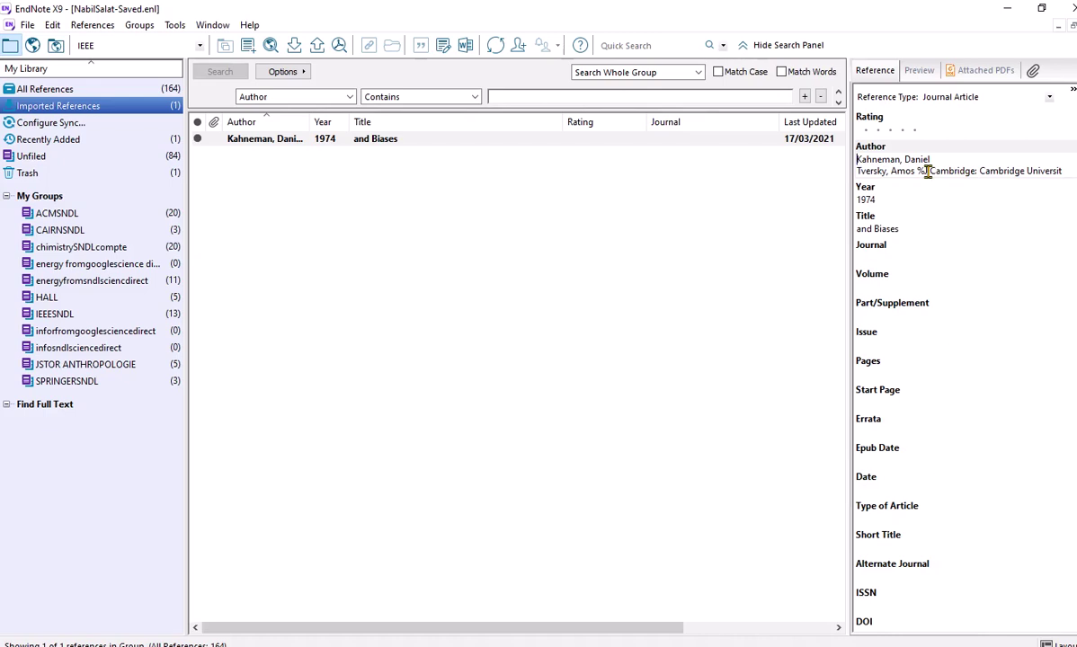
{"action": "left_click_drag", "start_coordinate": [853, 213], "coordinate": [814, 193]}
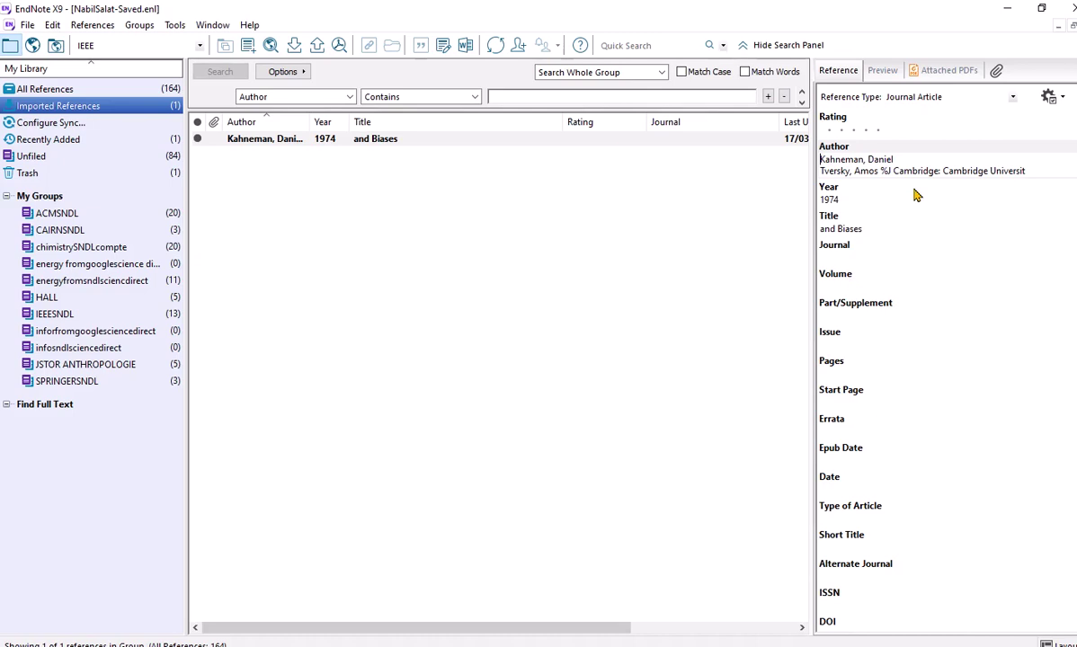
{"action": "scroll", "coordinate": [931, 292], "scroll_direction": "down", "scroll_amount": 5}
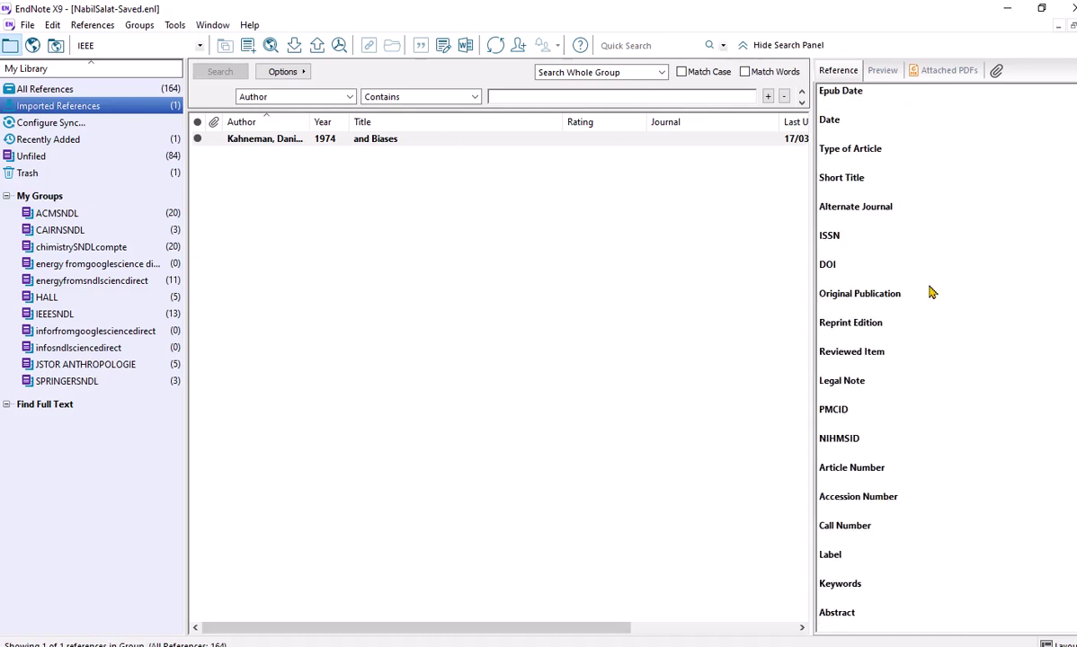
{"action": "scroll", "coordinate": [931, 292], "scroll_direction": "down", "scroll_amount": 5}
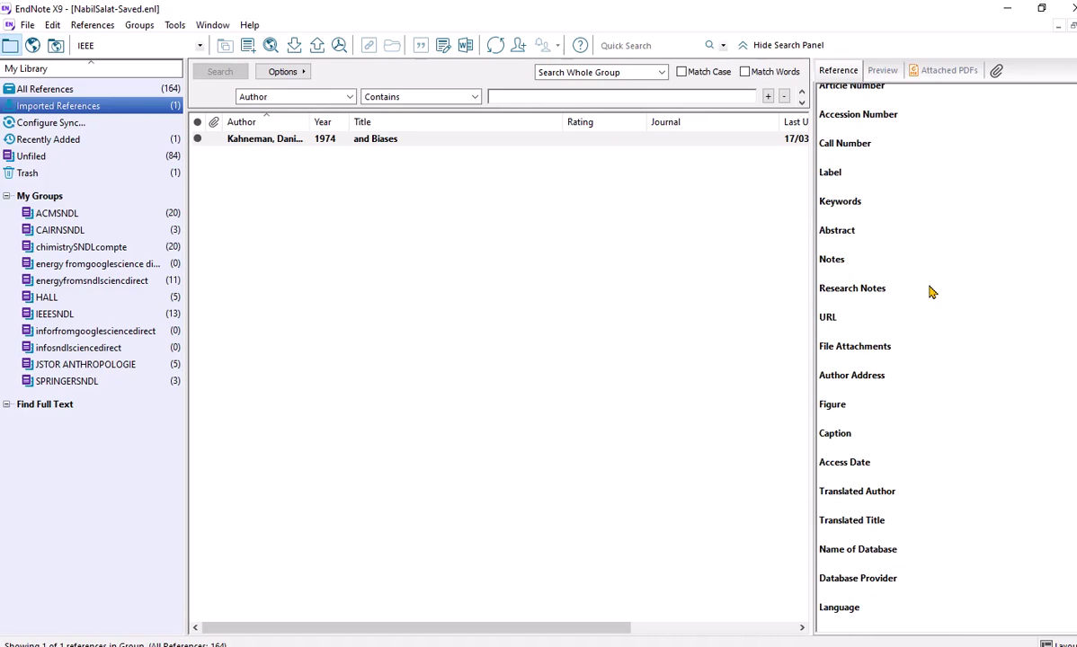
{"action": "scroll", "coordinate": [919, 432], "scroll_direction": "up", "scroll_amount": 3}
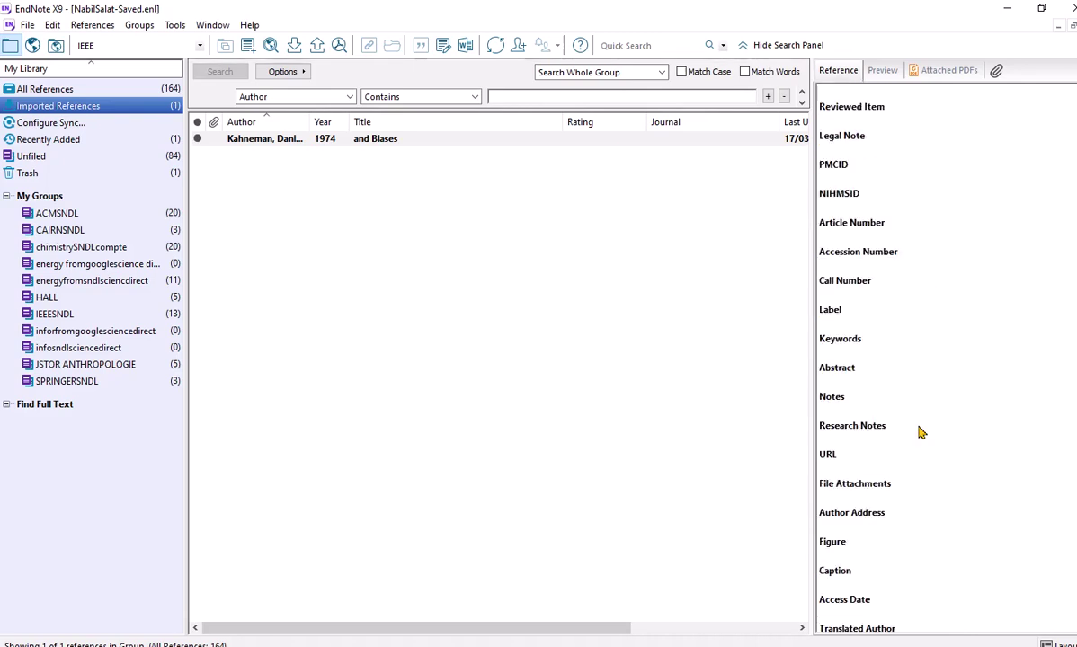
{"action": "scroll", "coordinate": [919, 431], "scroll_direction": "up", "scroll_amount": 6}
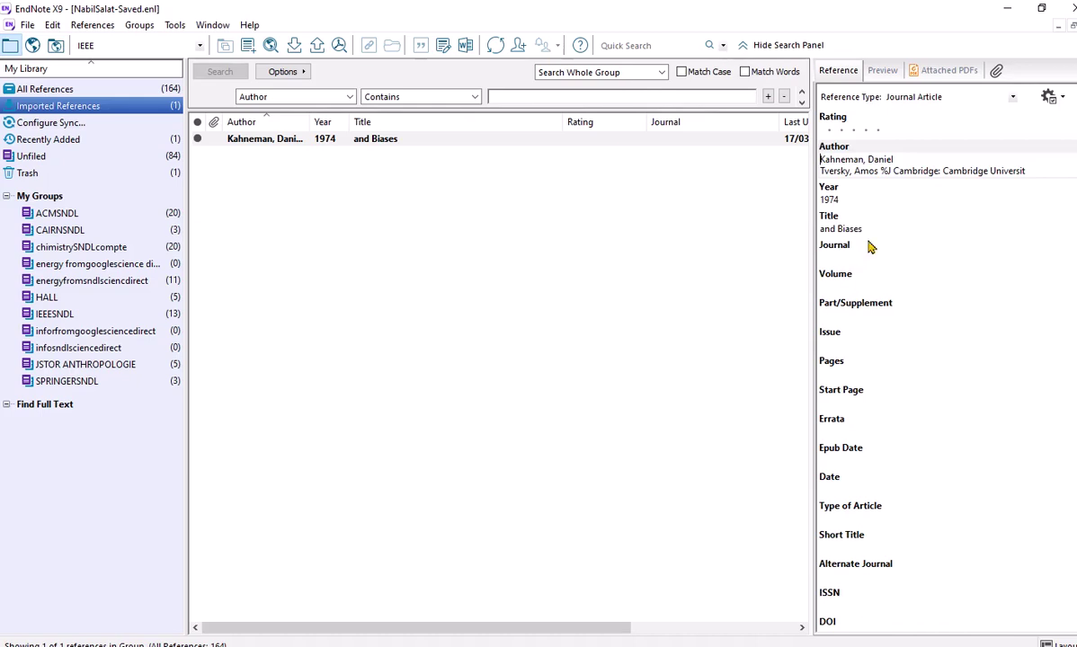
Clear the imported reference's Title field and go back to the Google Scholar citation in Chrome
{"action": "key", "text": "Tab"}
{"action": "key", "text": "Tab"}
{"action": "key", "text": "Delete"}
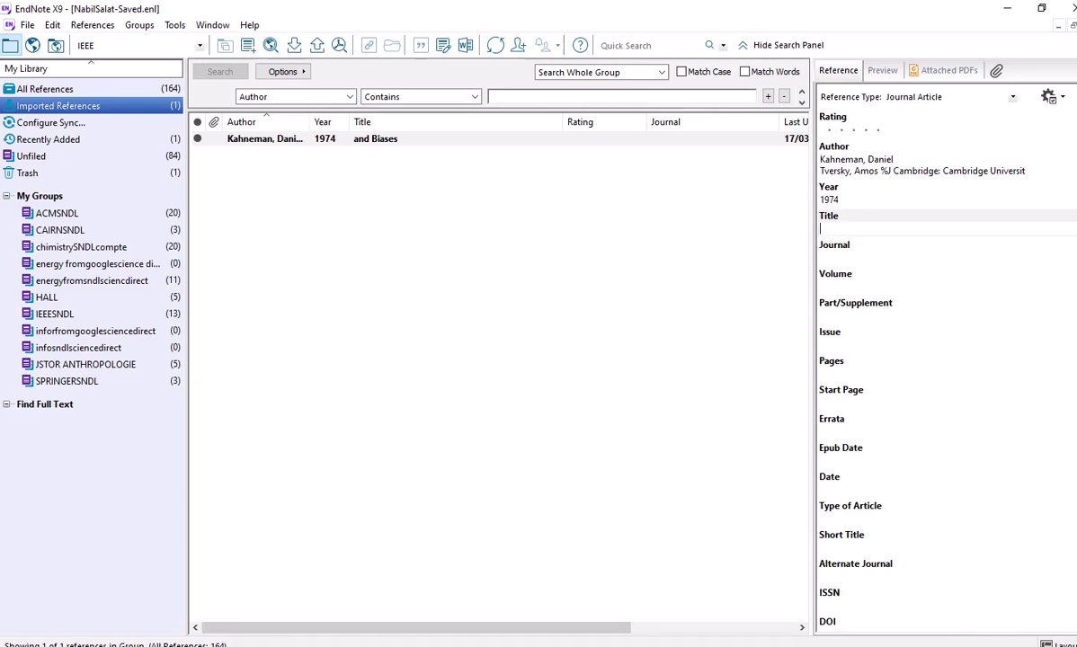
{"action": "scroll", "coordinate": [907, 466], "scroll_direction": "down", "scroll_amount": 3}
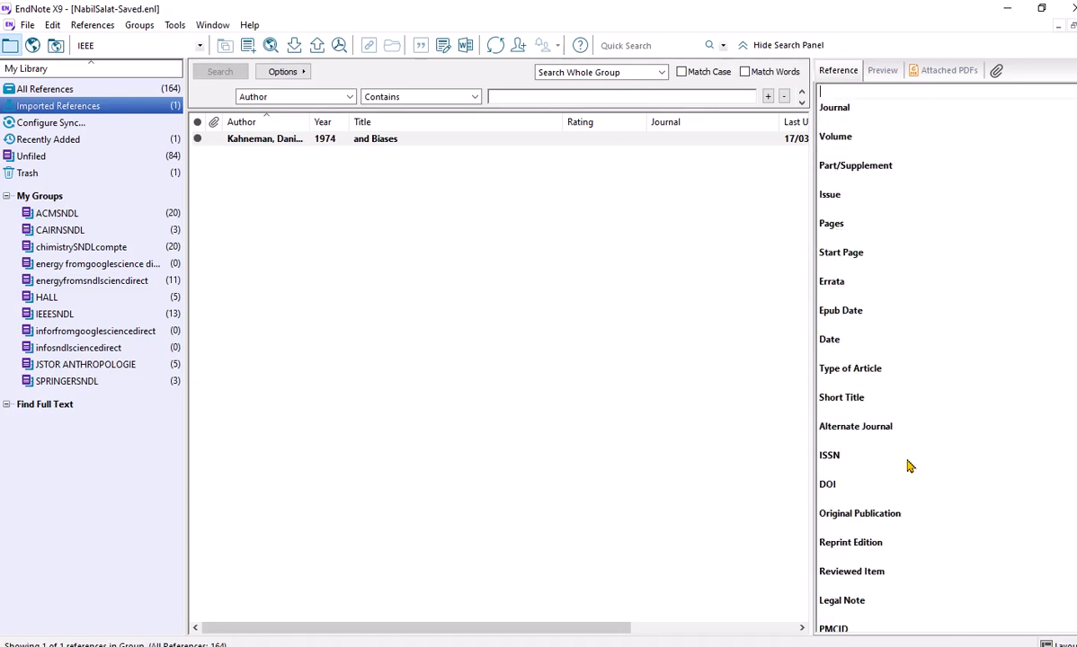
{"action": "left_click", "coordinate": [837, 497]}
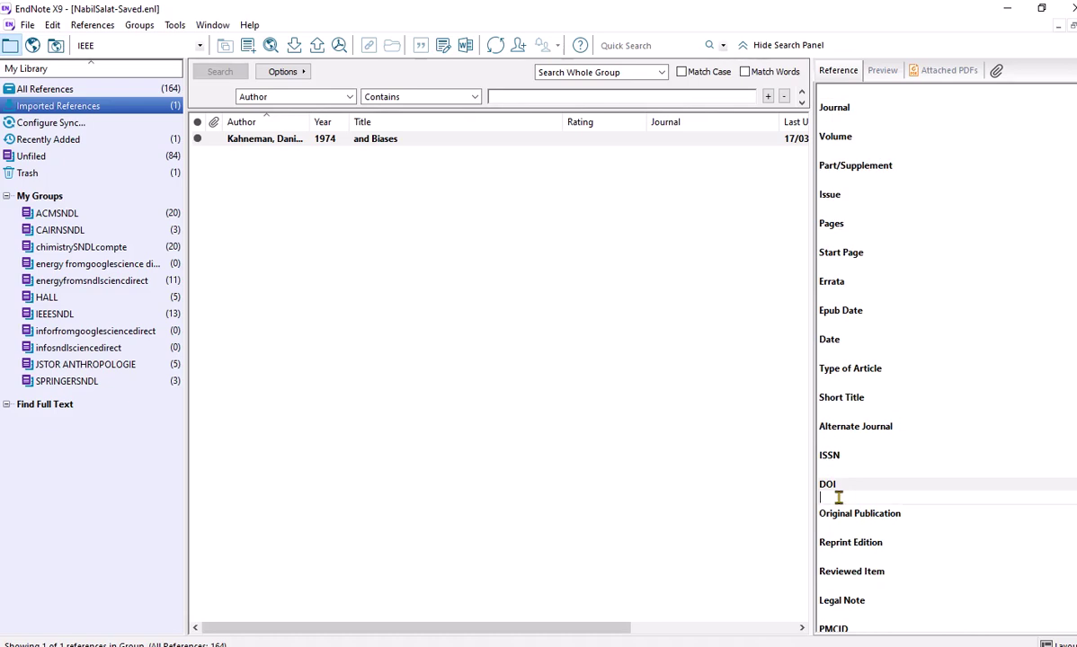
{"action": "scroll", "coordinate": [837, 498], "scroll_direction": "up", "scroll_amount": 3}
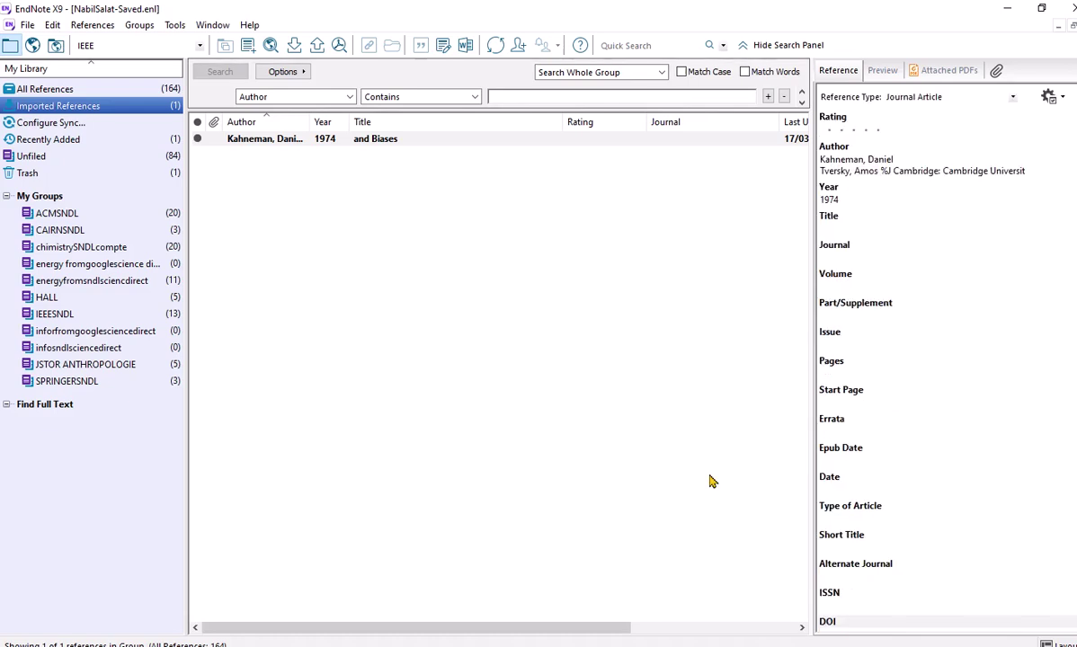
{"action": "key", "text": "alt+Tab"}
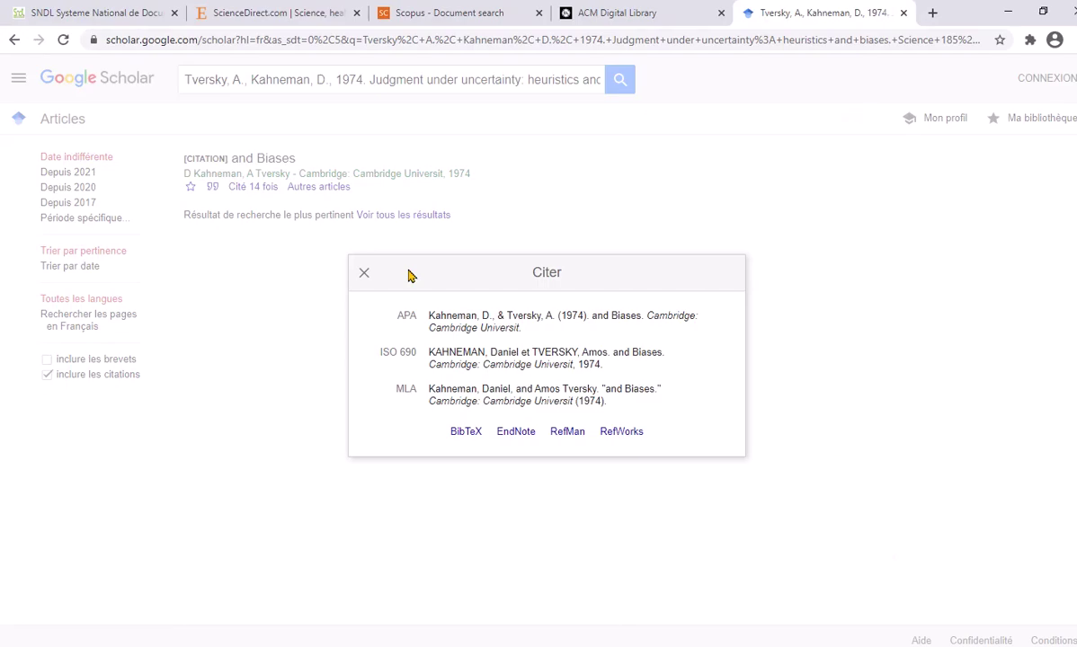
Close the citation window and strip the commas and periods around the authors' names in the Google Scholar query
{"action": "key", "text": "Escape"}
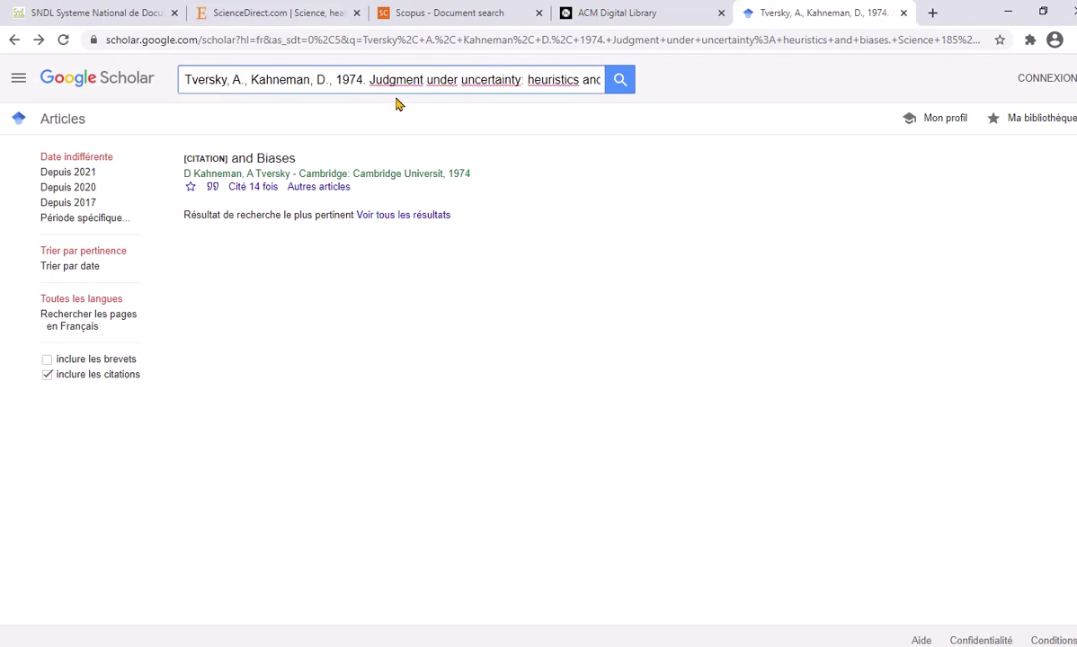
{"action": "key", "text": "BackSpace"}
{"action": "key", "text": "BackSpace"}
{"action": "key", "text": "BackSpace"}
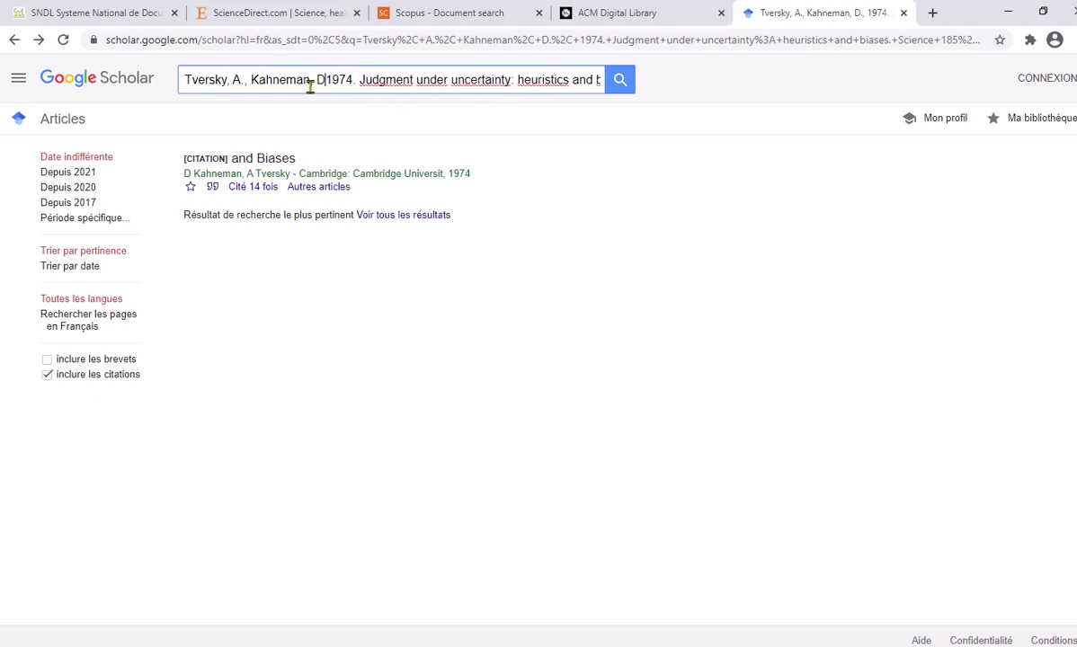
{"action": "left_click", "coordinate": [310, 82]}
{"action": "key", "text": "Delete"}
{"action": "key", "text": "Delete"}
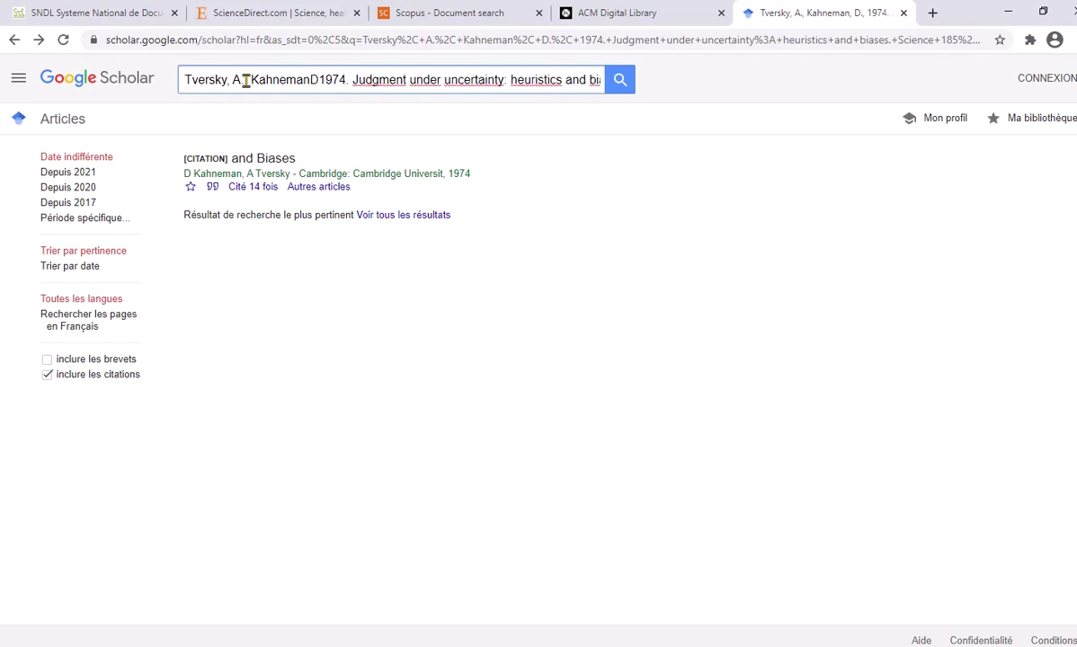
{"action": "left_click", "coordinate": [245, 80]}
{"action": "key", "text": "BackSpace"}
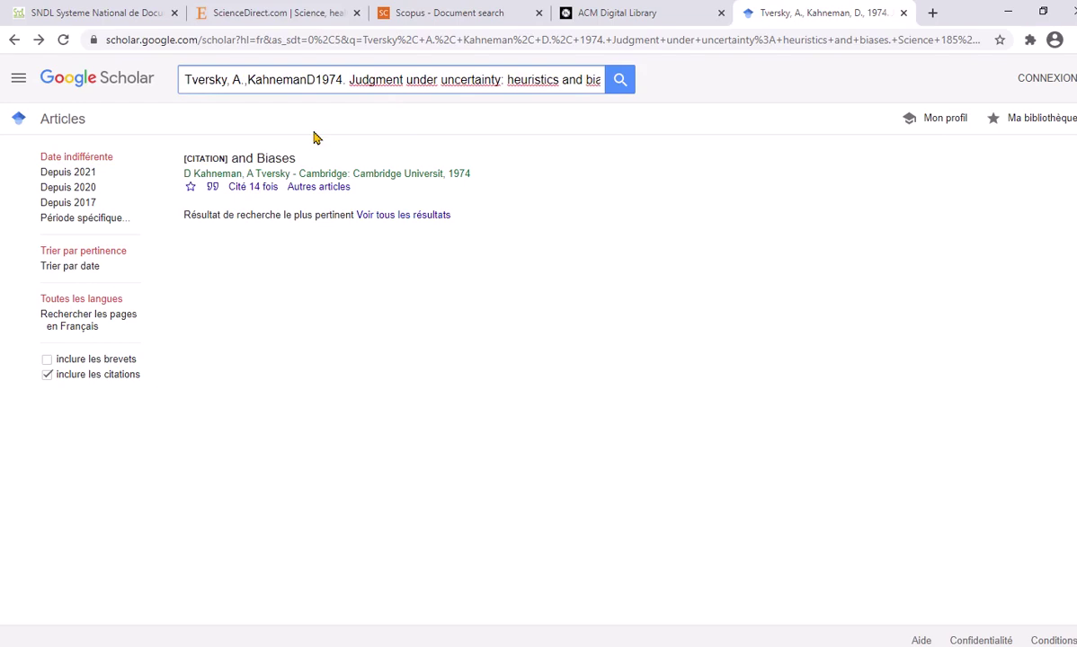
{"action": "key", "text": "BackSpace"}
{"action": "key", "text": "BackSpace"}
{"action": "left_click", "coordinate": [231, 80]}
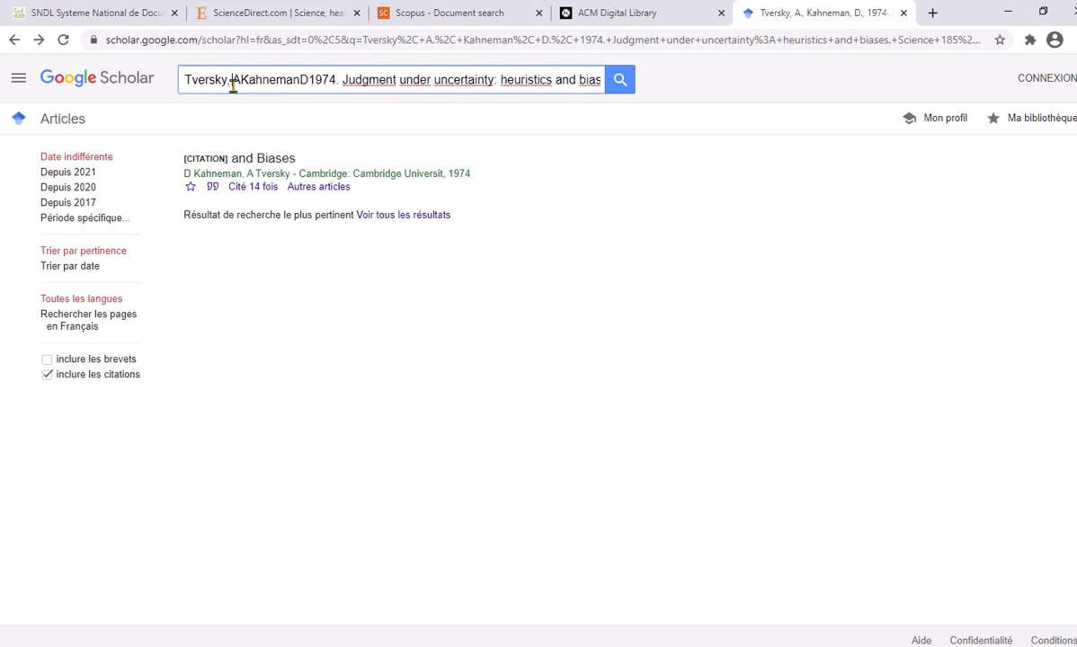
{"action": "key", "text": "BackSpace"}
{"action": "key", "text": "BackSpace"}
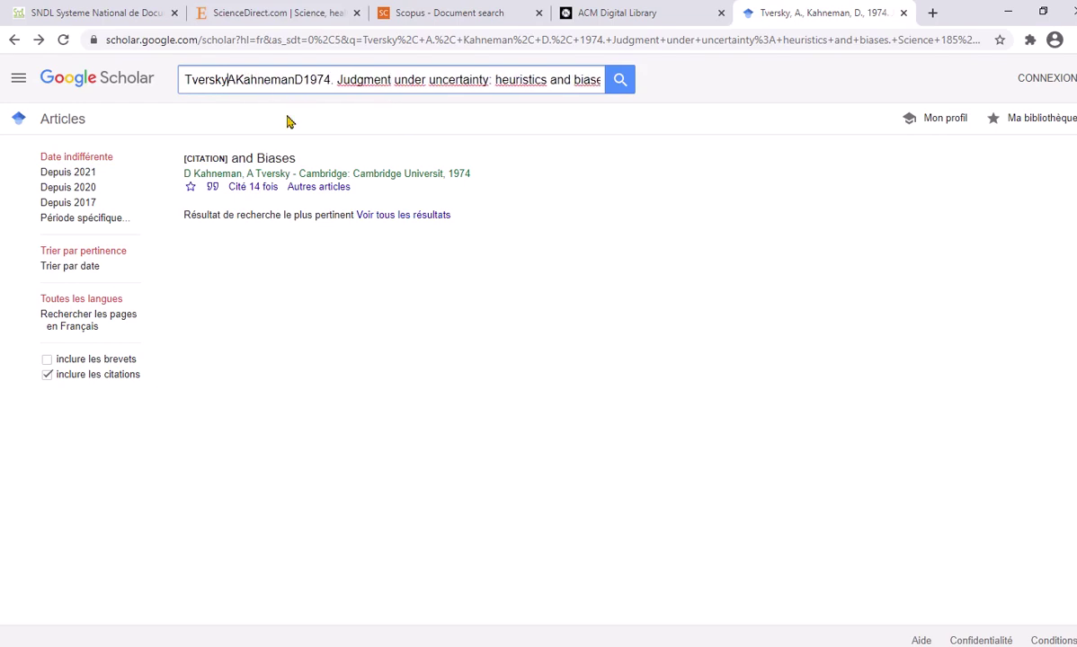
{"action": "left_click", "coordinate": [240, 80]}
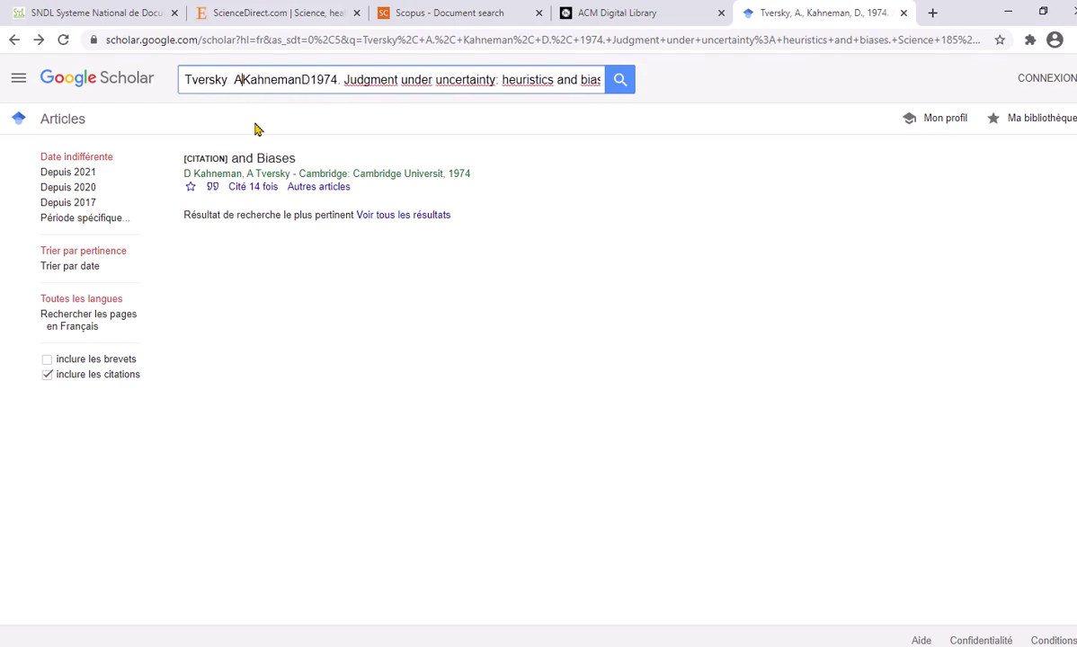
Remove the period after 1974 and the one that ends the DOI in the search query
{"action": "left_click", "coordinate": [352, 79]}
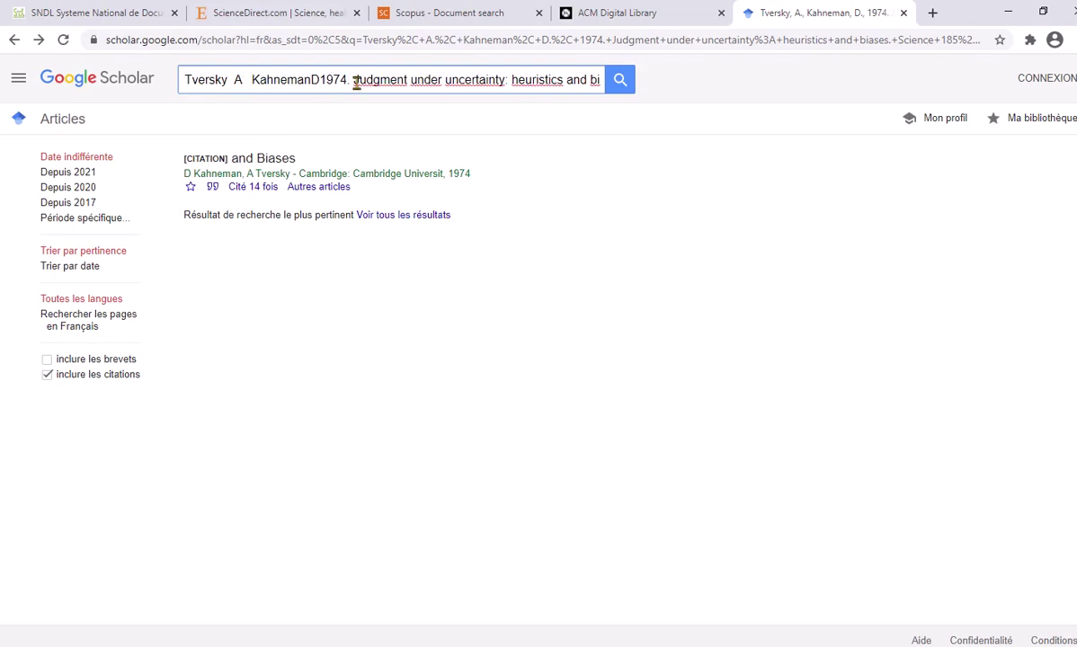
{"action": "key", "text": "BackSpace"}
{"action": "key", "text": "Right"}
{"action": "key", "text": "Right"}
{"action": "key", "text": "Right"}
{"action": "key", "text": "Right"}
{"action": "key", "text": "Right"}
{"action": "key", "text": "Right"}
{"action": "key", "text": "Right"}
{"action": "key", "text": "Right"}
{"action": "key", "text": "Right"}
{"action": "key", "text": "Right"}
{"action": "key", "text": "Right"}
{"action": "key", "text": "Right"}
{"action": "key", "text": "Right"}
{"action": "key", "text": "Right"}
{"action": "key", "text": "Right"}
{"action": "key", "text": "Right"}
{"action": "key", "text": "Right"}
{"action": "key", "text": "Right"}
{"action": "key", "text": "Right"}
{"action": "key", "text": "Right"}
{"action": "key", "text": "Right"}
{"action": "key", "text": "Right"}
{"action": "key", "text": "Right"}
{"action": "key", "text": "Right"}
{"action": "key", "text": "Right"}
{"action": "key", "text": "End"}
{"action": "key", "text": "Right"}
{"action": "key", "text": "Right"}
{"action": "key", "text": "Right"}
{"action": "key", "text": "Right"}
{"action": "key", "text": "Right"}
{"action": "key", "text": "Right"}
{"action": "key", "text": "Right"}
{"action": "key", "text": "Right"}
{"action": "key", "text": "Right"}
{"action": "key", "text": "Right"}
{"action": "key", "text": "Right"}
{"action": "key", "text": "Right"}
{"action": "key", "text": "Right"}
{"action": "key", "text": "Right"}
{"action": "key", "text": "Right"}
{"action": "key", "text": "Right"}
{"action": "key", "text": "Right"}
{"action": "key", "text": "Right"}
{"action": "key", "text": "Right"}
{"action": "key", "text": "Right"}
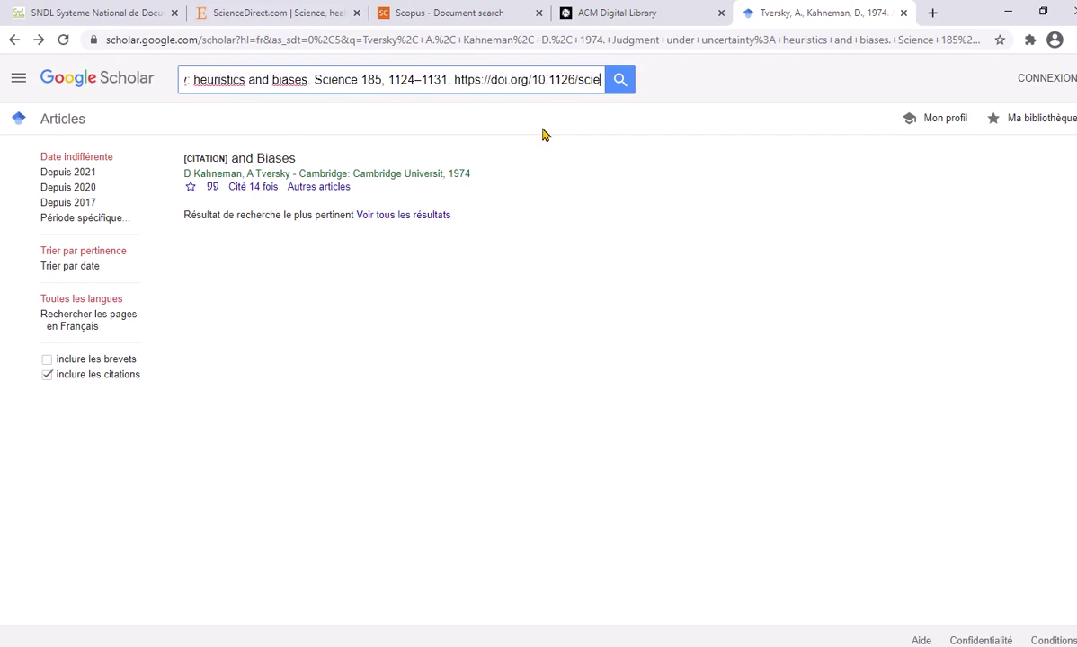
{"action": "key", "text": "Right"}
{"action": "key", "text": "Right"}
{"action": "key", "text": "Right"}
{"action": "key", "text": "Right"}
{"action": "key", "text": "Right"}
{"action": "key", "text": "Right"}
{"action": "key", "text": "Right"}
{"action": "key", "text": "Right"}
{"action": "key", "text": "Right"}
{"action": "key", "text": "Right"}
{"action": "key", "text": "Right"}
{"action": "key", "text": "Right"}
{"action": "key", "text": "Right"}
{"action": "key", "text": "Right"}
{"action": "key", "text": "Right"}
{"action": "key", "text": "Right"}
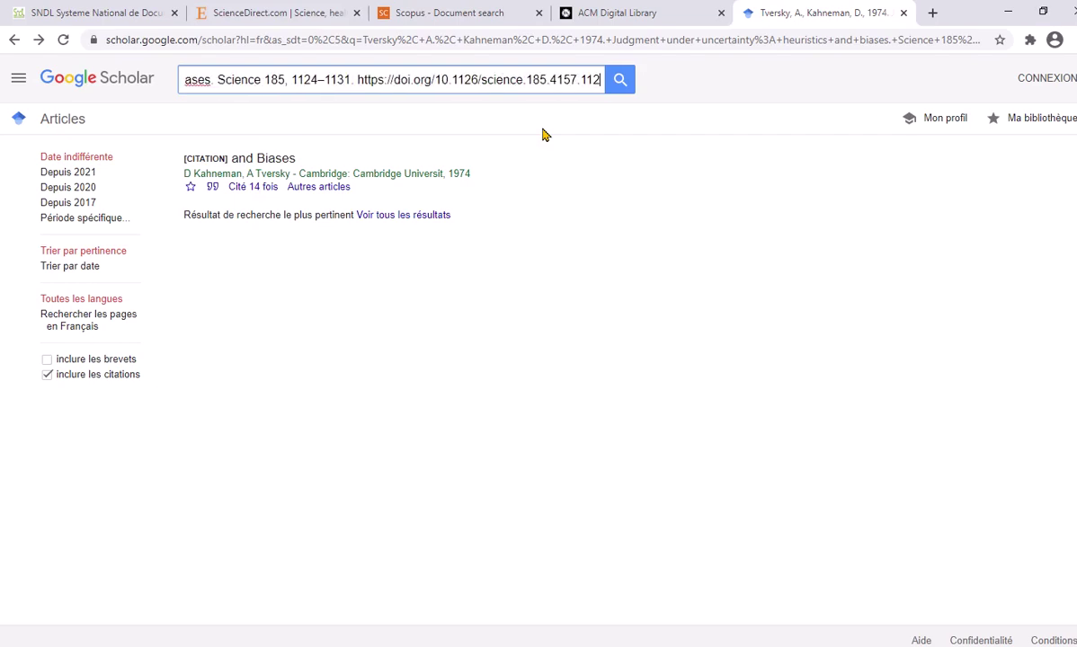
{"action": "key", "text": "Right"}
{"action": "key", "text": "Right"}
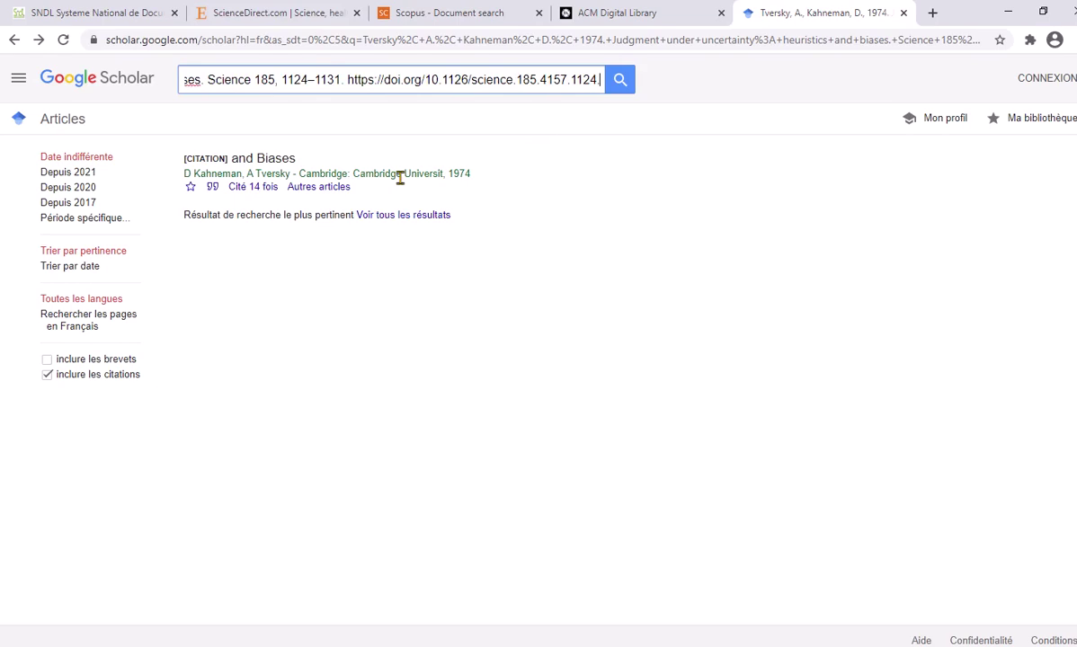
{"action": "key", "text": "BackSpace"}
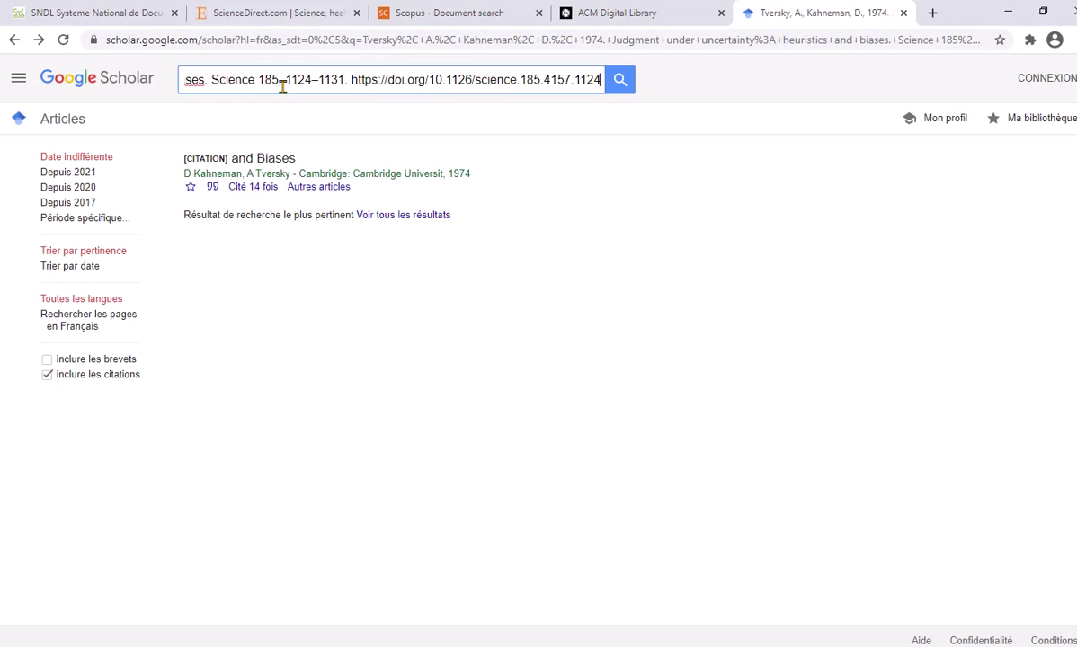
Remove the comma after 185 and the period after "biases" in the query, and run the search again
{"action": "key", "text": "BackSpace"}
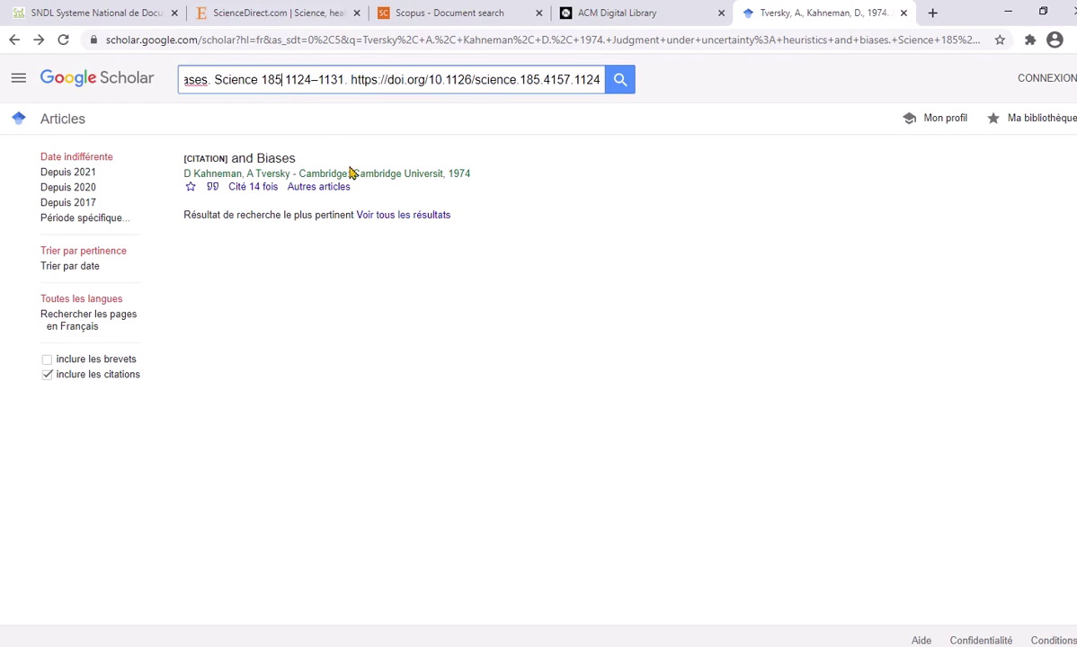
{"action": "left_click", "coordinate": [216, 83]}
{"action": "key", "text": "BackSpace"}
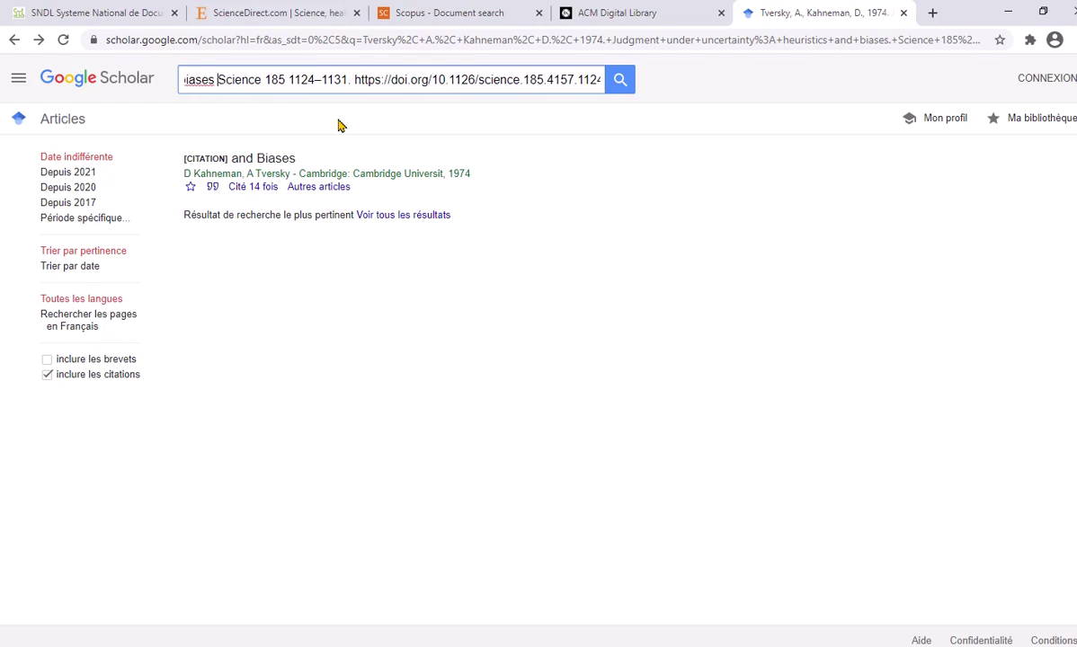
{"action": "left_click", "coordinate": [620, 80]}
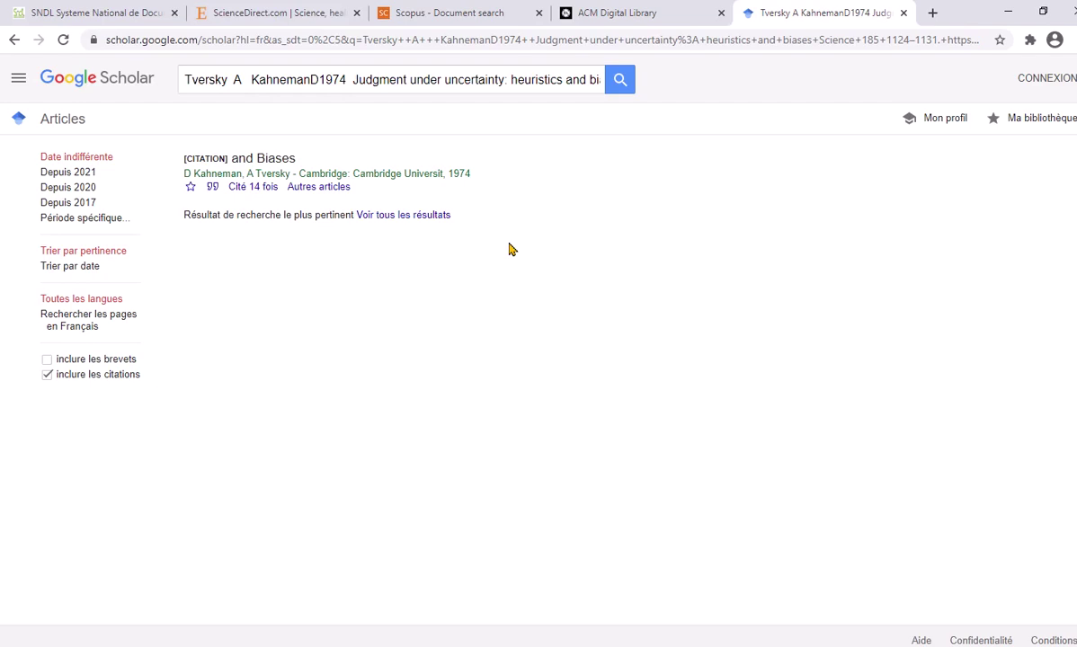
Replace the colon after "uncertainty" in the query with spaces and run the search again
{"action": "left_click", "coordinate": [511, 79]}
{"action": "key", "text": "BackSpace"}
{"action": "key", "text": "BackSpace"}
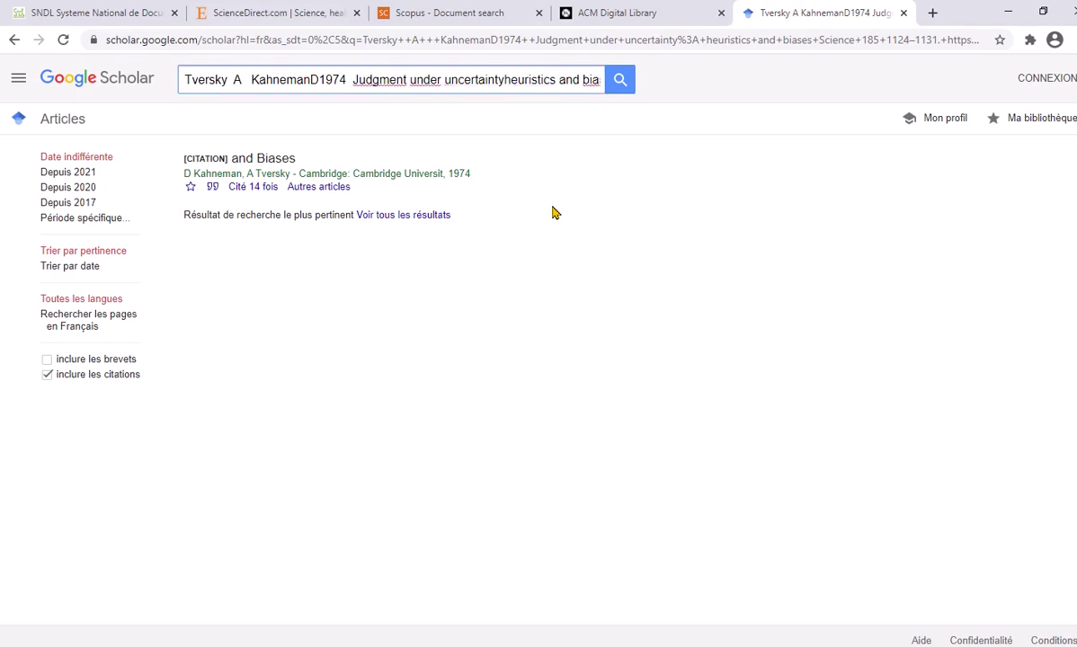
{"action": "left_click", "coordinate": [620, 80]}
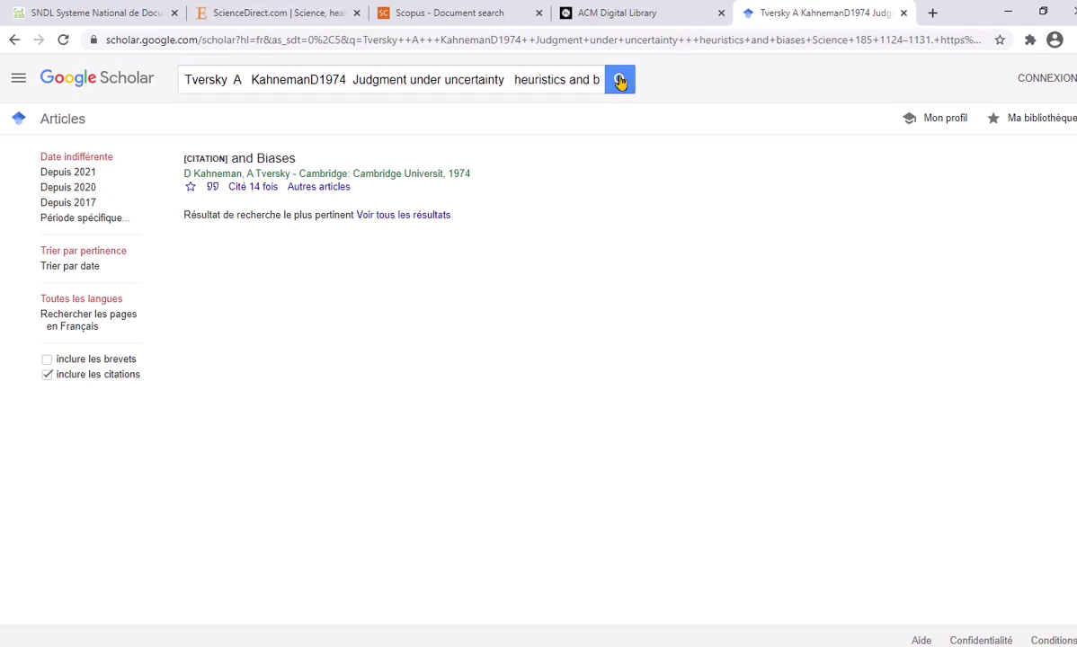
Search Google for "sci-hub 2021" in a new browser tab and look through the results
{"action": "key", "text": "ctrl+t"}
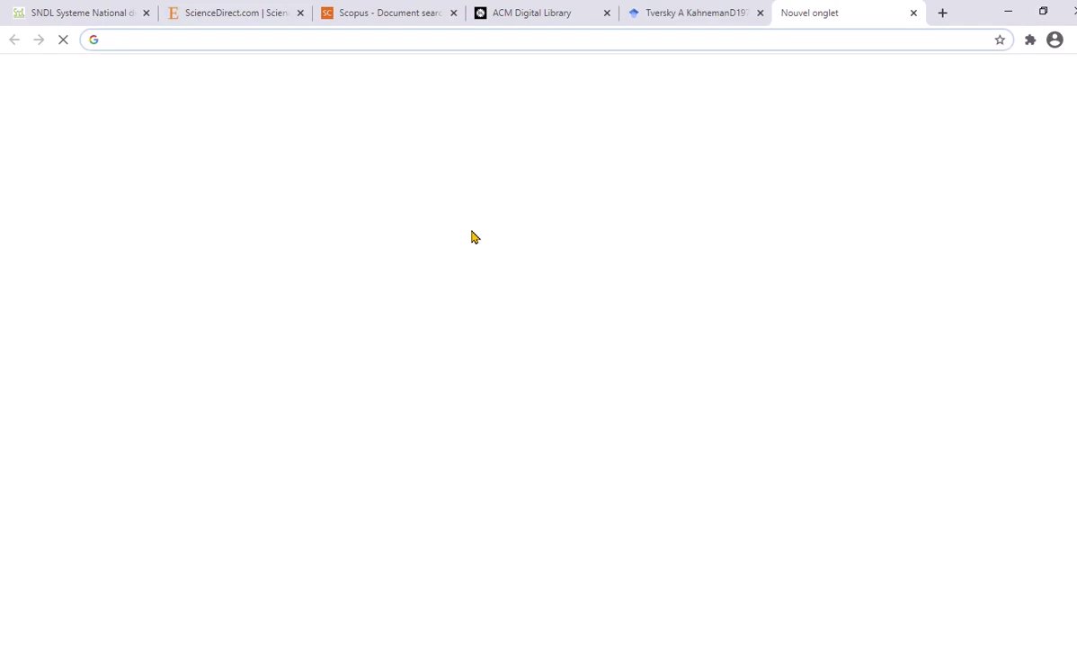
{"action": "type", "text": "sci-hu"}
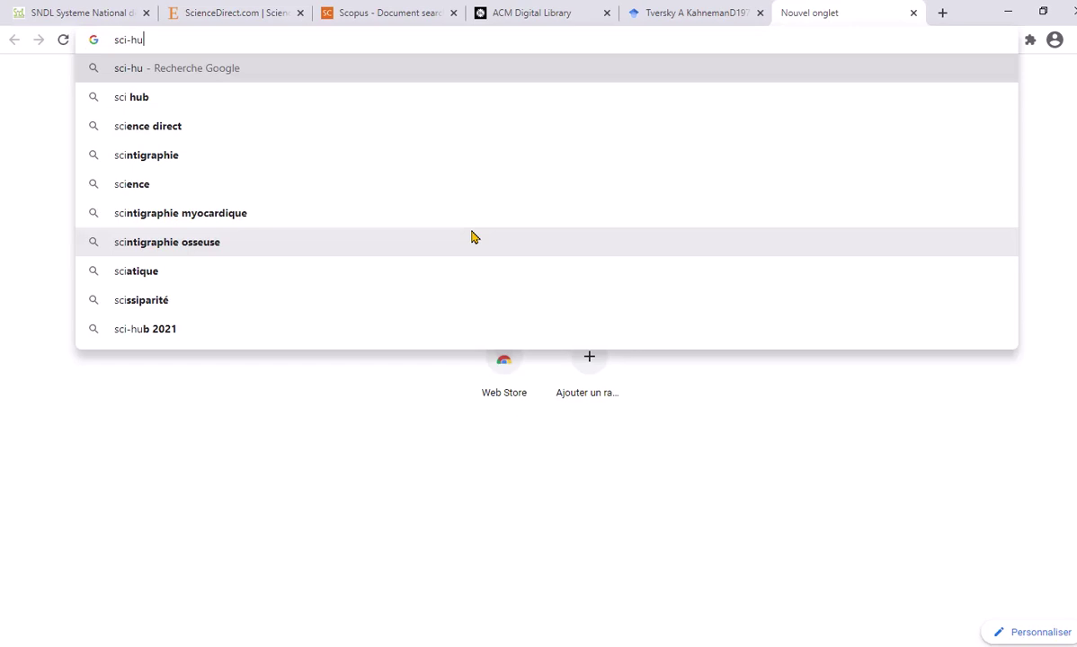
{"action": "type", "text": "b"}
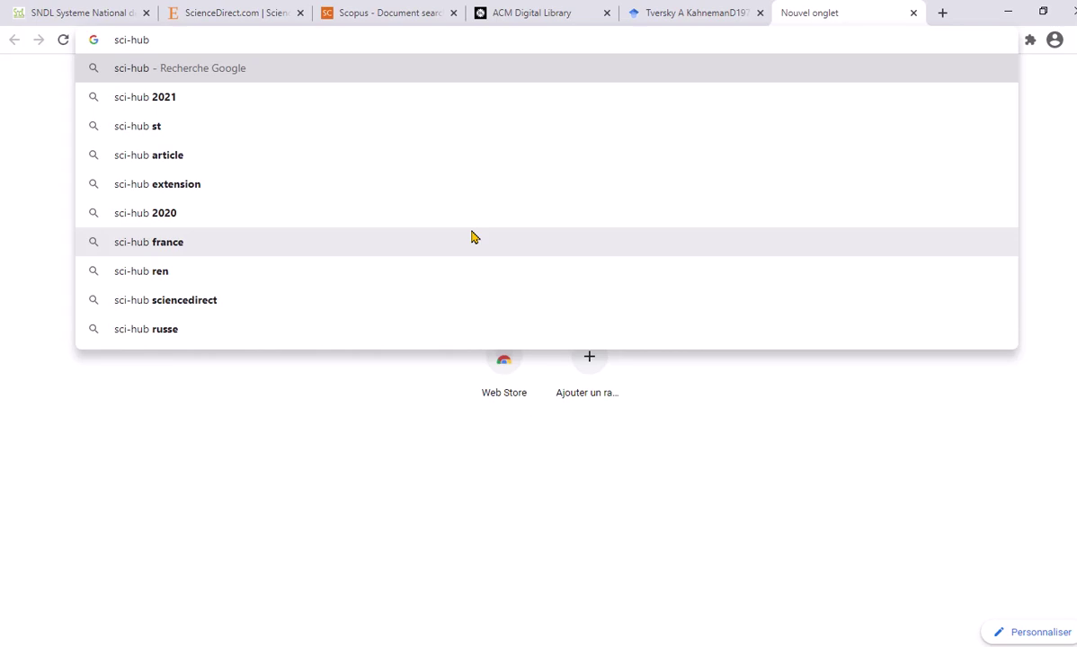
{"action": "left_click", "coordinate": [177, 99]}
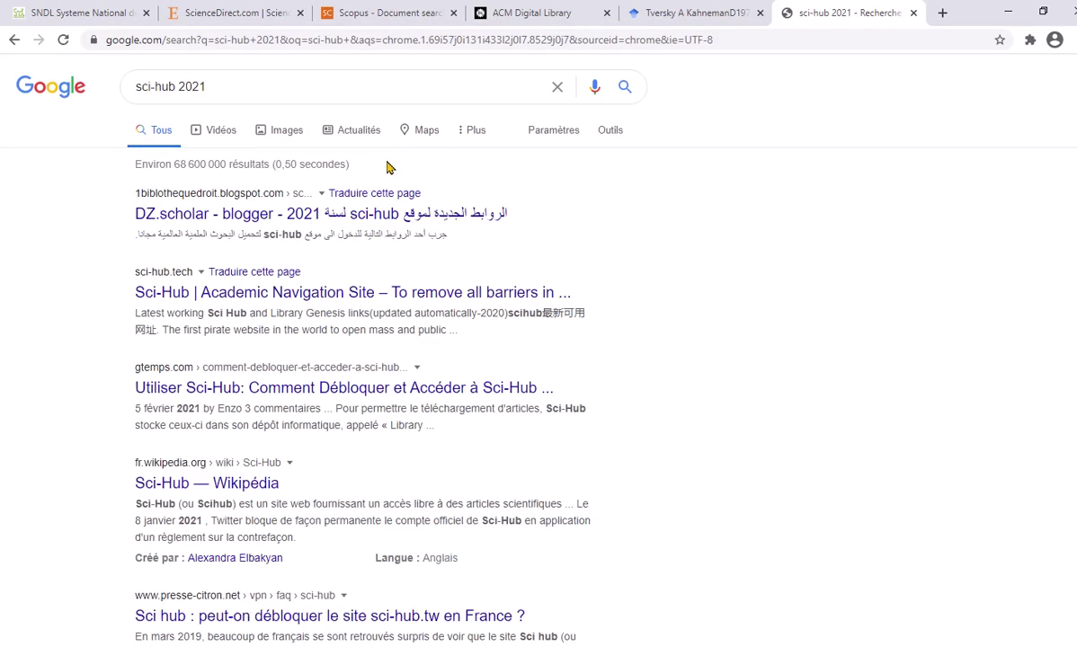
{"action": "scroll", "coordinate": [389, 168], "scroll_direction": "down", "scroll_amount": 3}
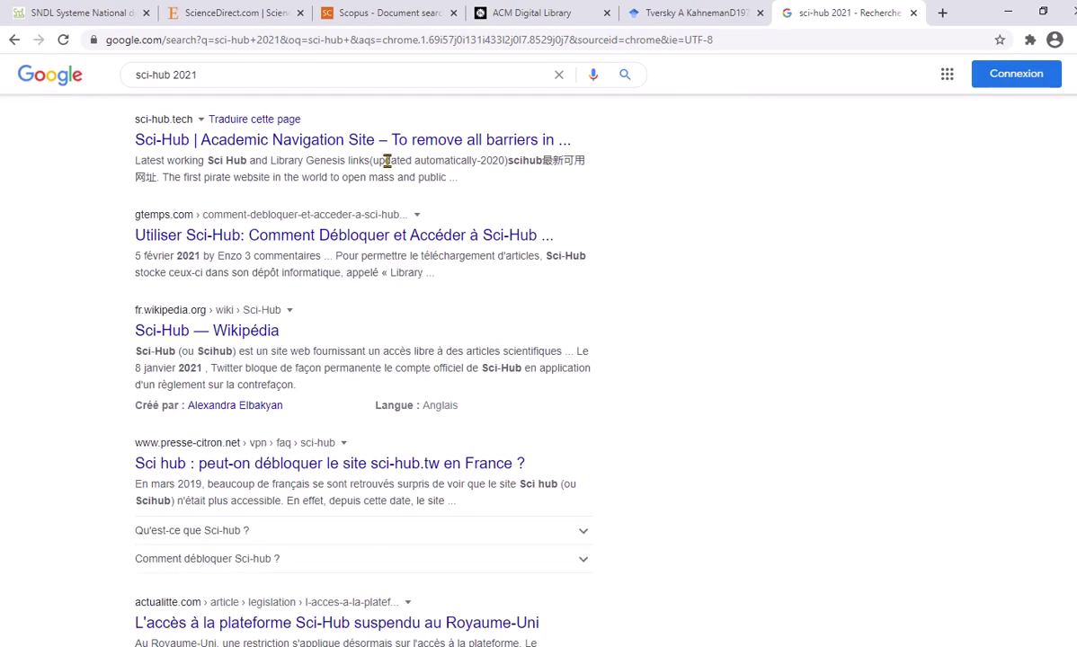
{"action": "scroll", "coordinate": [388, 166], "scroll_direction": "down", "scroll_amount": 3}
{"action": "scroll", "coordinate": [389, 168], "scroll_direction": "down", "scroll_amount": 3}
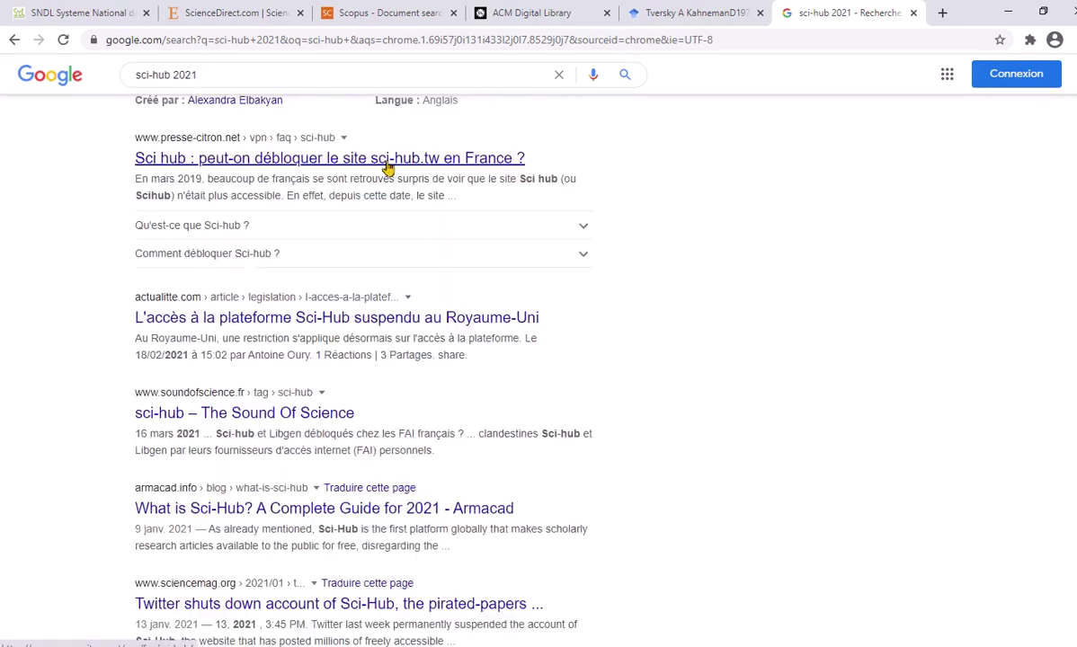
{"action": "scroll", "coordinate": [388, 168], "scroll_direction": "up", "scroll_amount": 9}
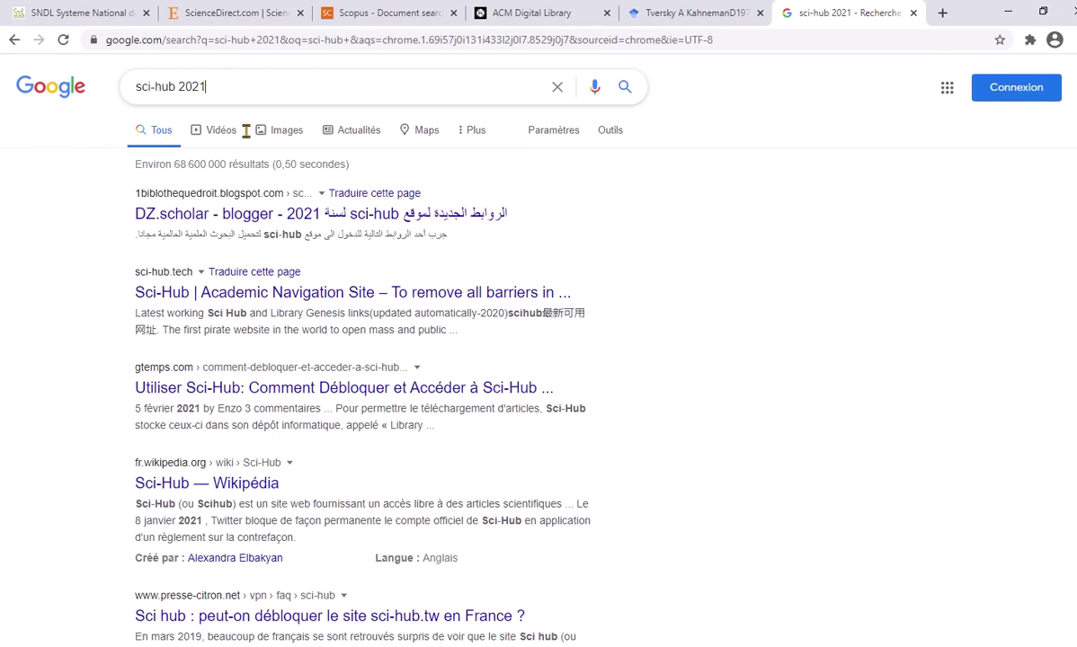
Shorten the Google search to "sci-hub" and open the sci-hub.se result in a new tab
{"action": "key", "text": "BackSpace"}
{"action": "key", "text": "BackSpace"}
{"action": "key", "text": "BackSpace"}
{"action": "key", "text": "BackSpace"}
{"action": "key", "text": "BackSpace"}
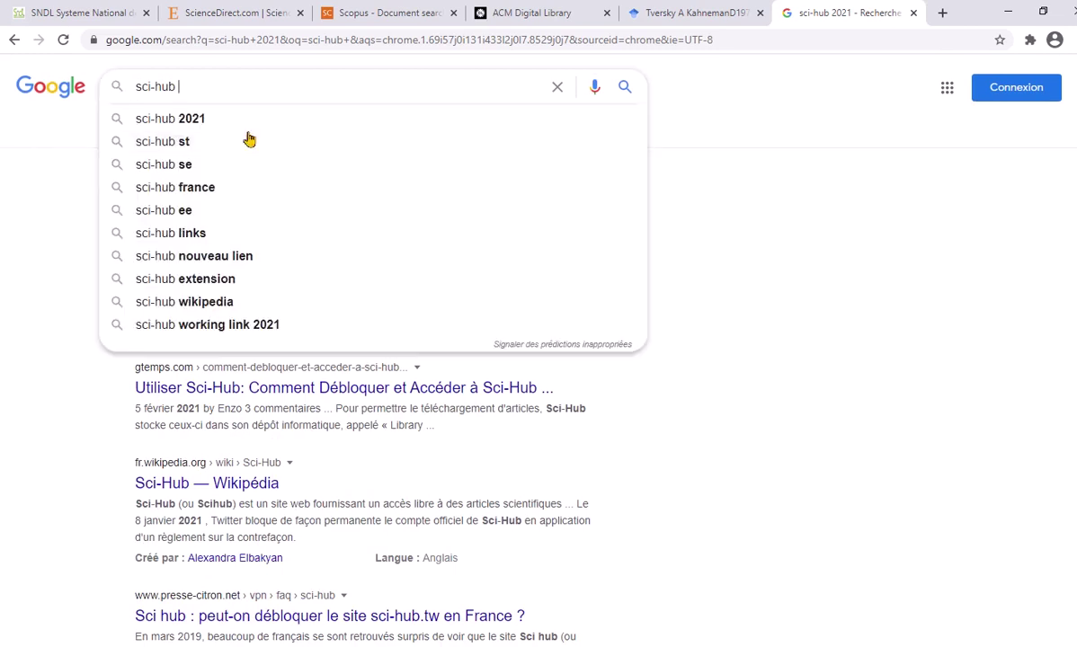
{"action": "key", "text": "Return"}
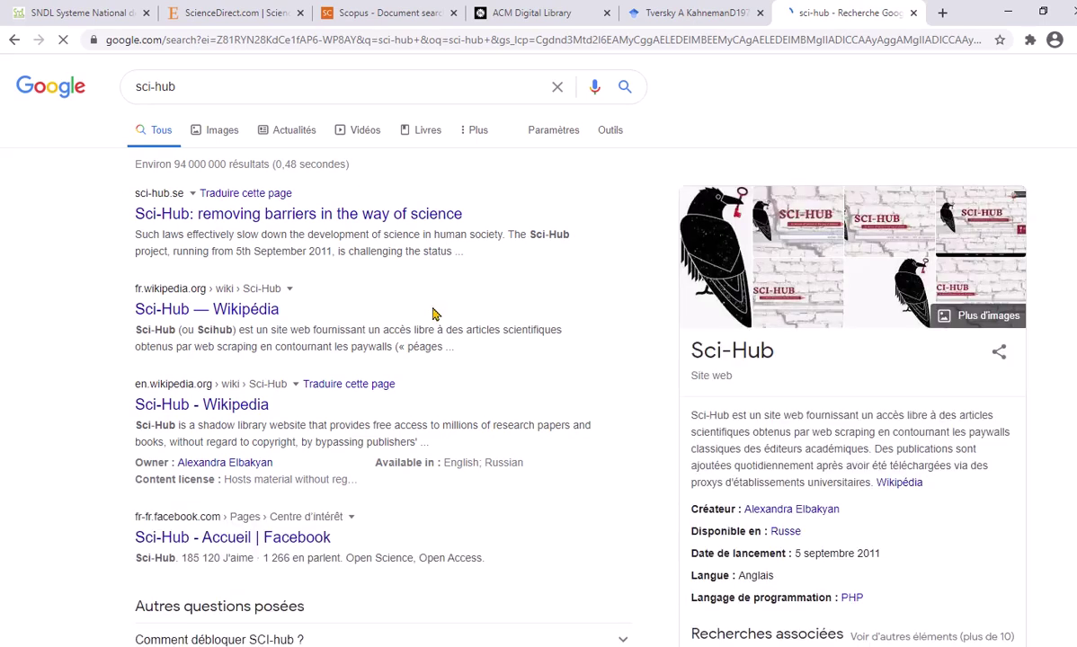
{"action": "right_click", "coordinate": [316, 216]}
{"action": "left_click", "coordinate": [322, 222]}
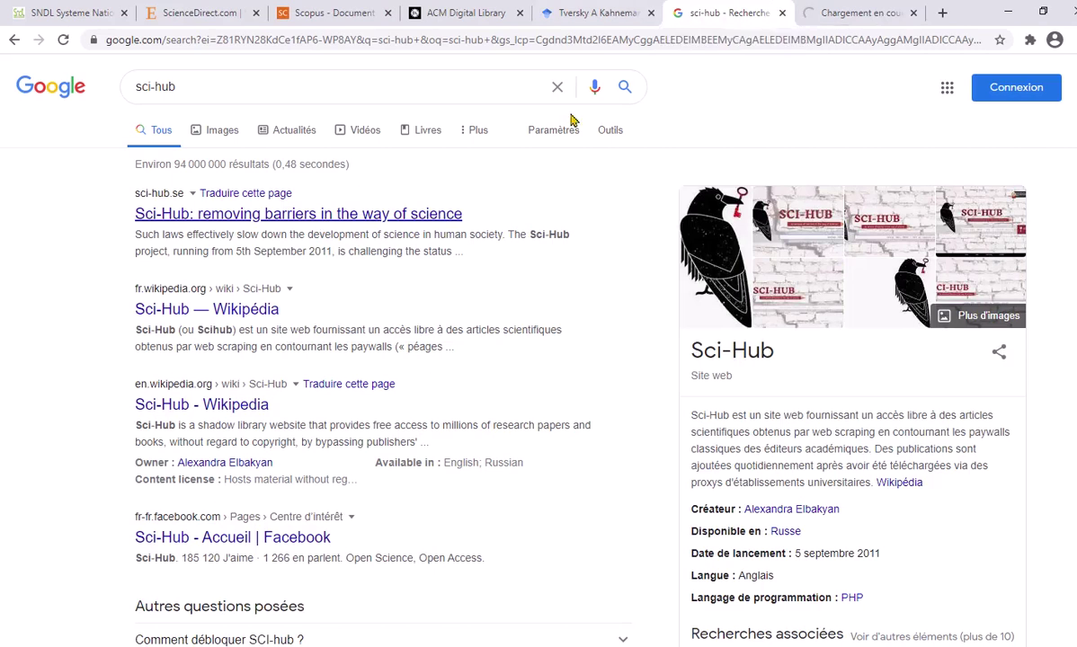
{"action": "left_click", "coordinate": [601, 13]}
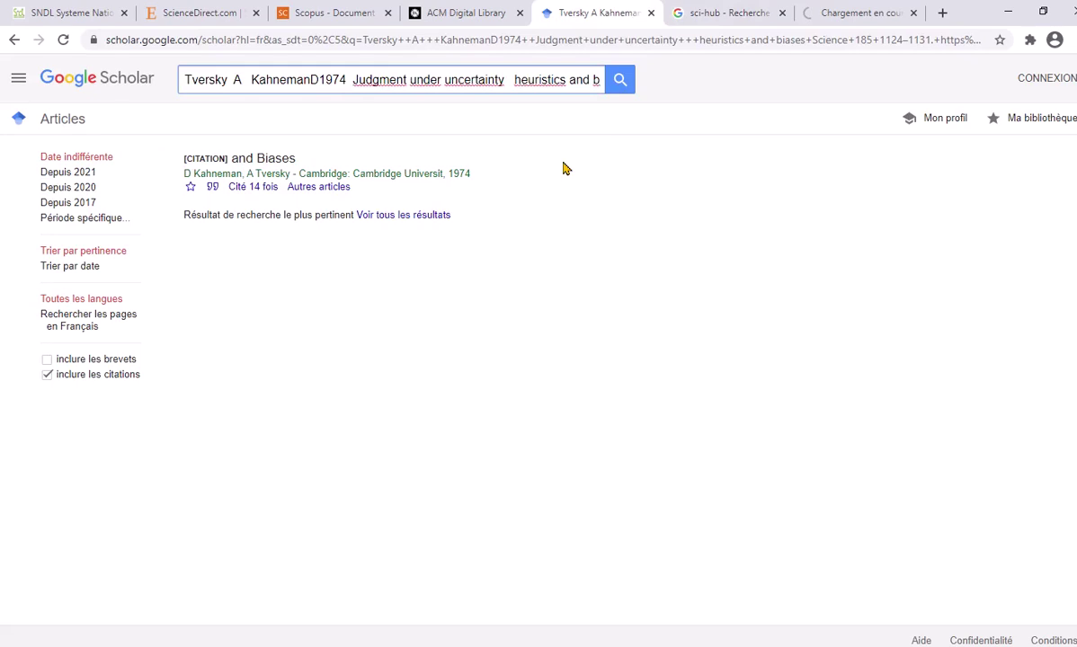
{"action": "key", "text": "Right"}
{"action": "key", "text": "Right"}
{"action": "key", "text": "Right"}
{"action": "key", "text": "Right"}
{"action": "key", "text": "Right"}
{"action": "key", "text": "Right"}
{"action": "key", "text": "Right"}
{"action": "key", "text": "Right"}
{"action": "key", "text": "Right"}
{"action": "key", "text": "Right"}
{"action": "key", "text": "Right"}
{"action": "key", "text": "Right"}
{"action": "key", "text": "Right"}
{"action": "key", "text": "Right"}
{"action": "key", "text": "Right"}
{"action": "key", "text": "Right"}
{"action": "key", "text": "Right"}
{"action": "key", "text": "Right"}
{"action": "key", "text": "Right"}
{"action": "key", "text": "Right"}
{"action": "key", "text": "Right"}
{"action": "key", "text": "Right"}
{"action": "key", "text": "Right"}
{"action": "key", "text": "Right"}
{"action": "key", "text": "Right"}
{"action": "key", "text": "Right"}
{"action": "key", "text": "Right"}
{"action": "key", "text": "Right"}
{"action": "key", "text": "Right"}
{"action": "key", "text": "Right"}
{"action": "key", "text": "Right"}
{"action": "key", "text": "Right"}
{"action": "key", "text": "Right"}
{"action": "key", "text": "Right"}
{"action": "key", "text": "Right"}
{"action": "key", "text": "Right"}
{"action": "key", "text": "Right"}
{"action": "key", "text": "Right"}
{"action": "key", "text": "Right"}
{"action": "key", "text": "Right"}
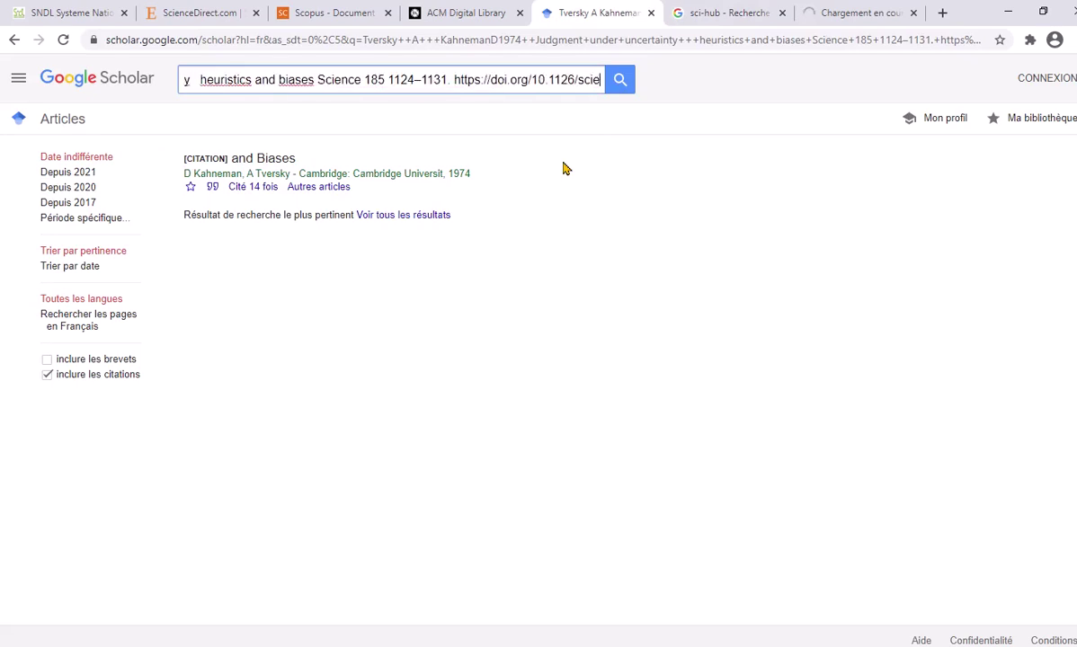
{"action": "key", "text": "Right"}
{"action": "key", "text": "Right"}
{"action": "key", "text": "Right"}
{"action": "key", "text": "Right"}
{"action": "key", "text": "Right"}
{"action": "key", "text": "Right"}
{"action": "key", "text": "Right"}
{"action": "key", "text": "Right"}
{"action": "key", "text": "Right"}
{"action": "key", "text": "Right"}
{"action": "key", "text": "Right"}
{"action": "key", "text": "Right"}
{"action": "key", "text": "Right"}
{"action": "key", "text": "Right"}
{"action": "key", "text": "Right"}
{"action": "key", "text": "Right"}
{"action": "key", "text": "Right"}
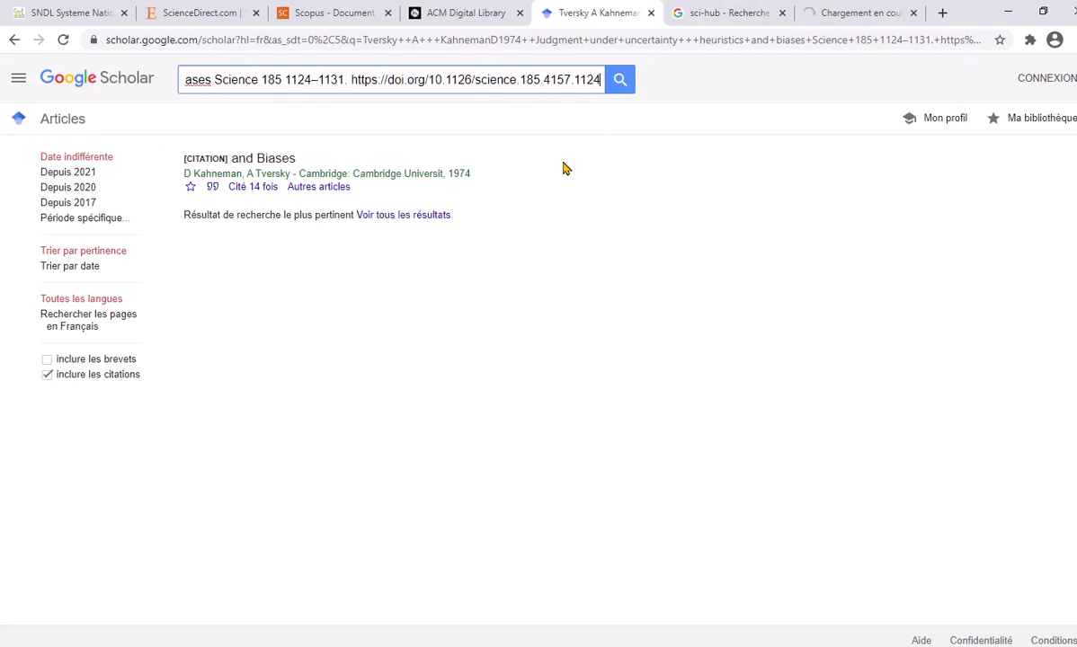
{"action": "left_click", "coordinate": [351, 79]}
{"action": "left_click_drag", "start_coordinate": [354, 80], "coordinate": [599, 77]}
{"action": "key", "text": "ctrl+c"}
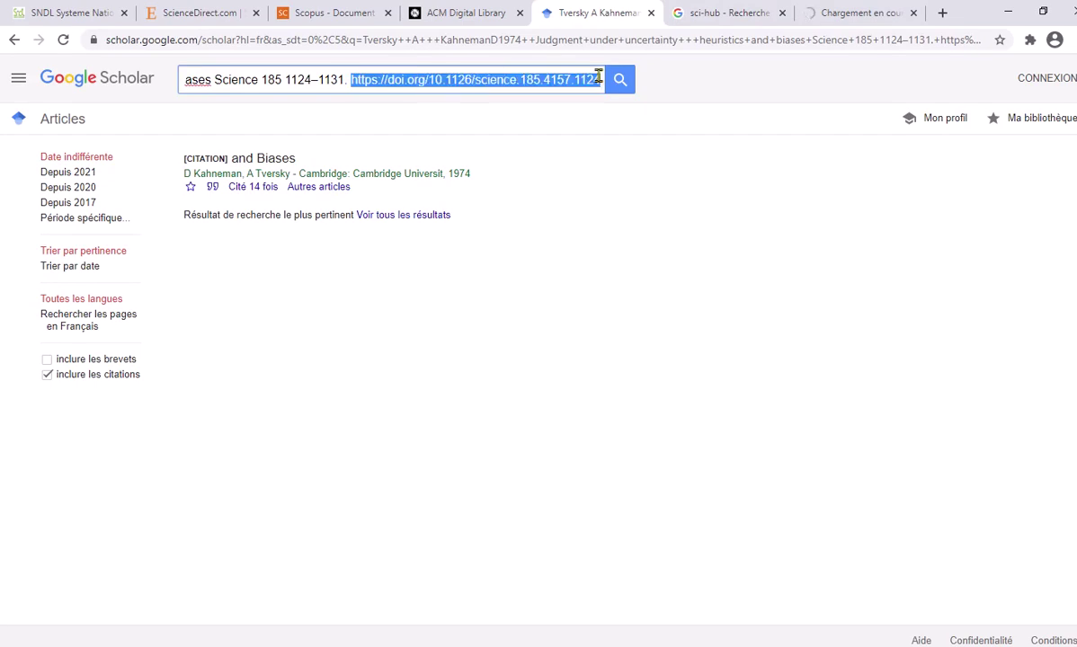
{"action": "right_click", "coordinate": [551, 82]}
{"action": "left_click", "coordinate": [592, 136]}
Close the Google results tab for "sci-hub" and return Google Scholar to its previous search
{"action": "left_click", "coordinate": [764, 14]}
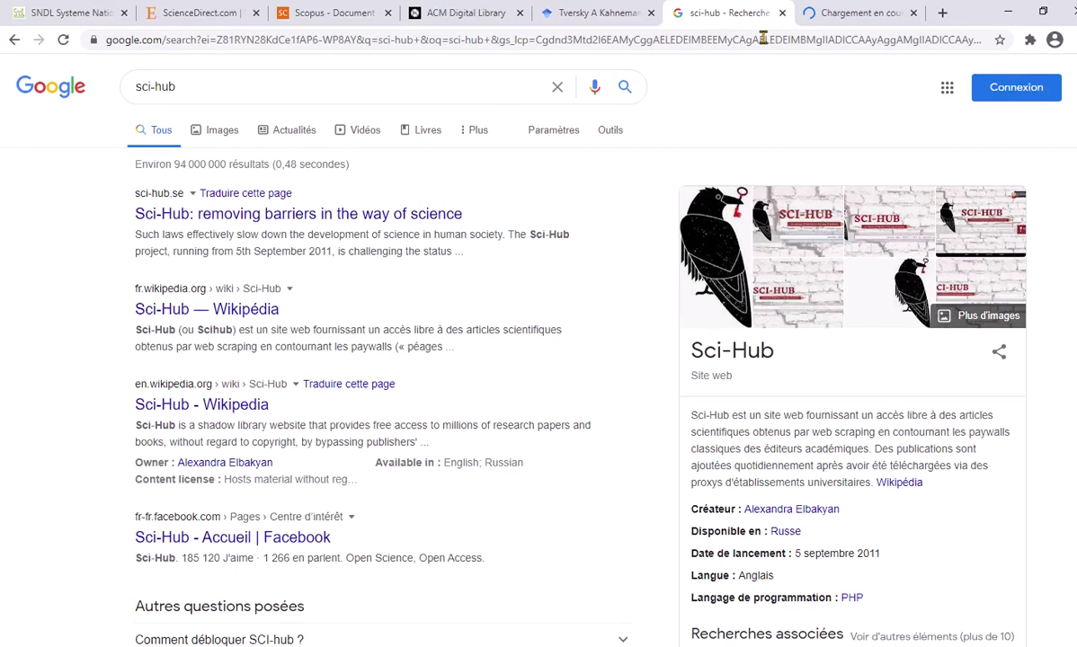
{"action": "key", "text": "ctrl+w"}
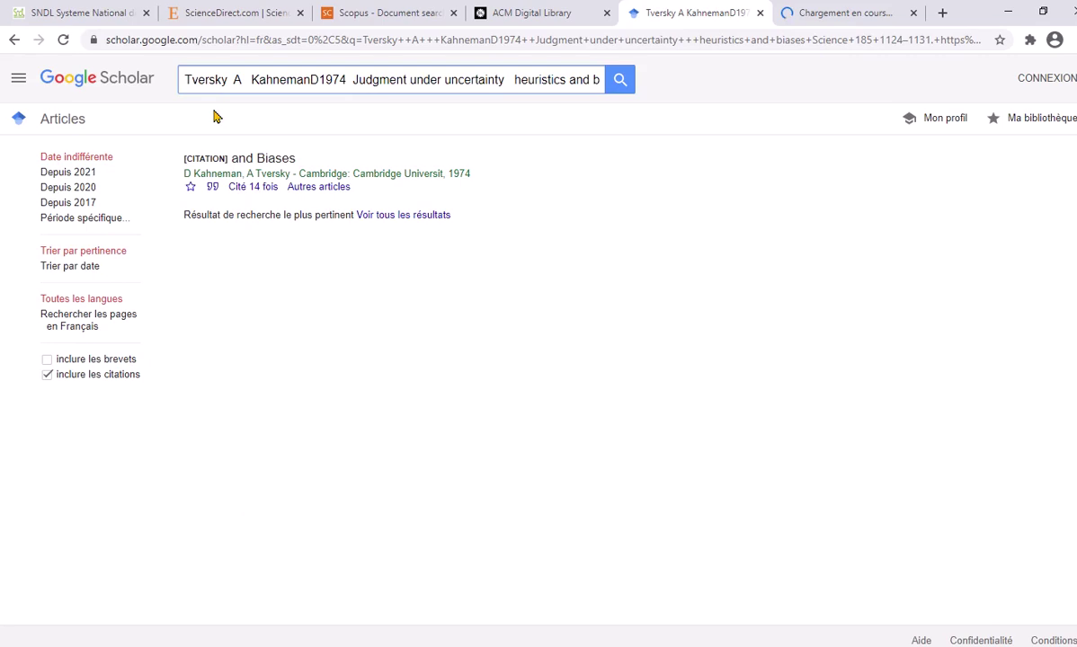
{"action": "left_click", "coordinate": [14, 41]}
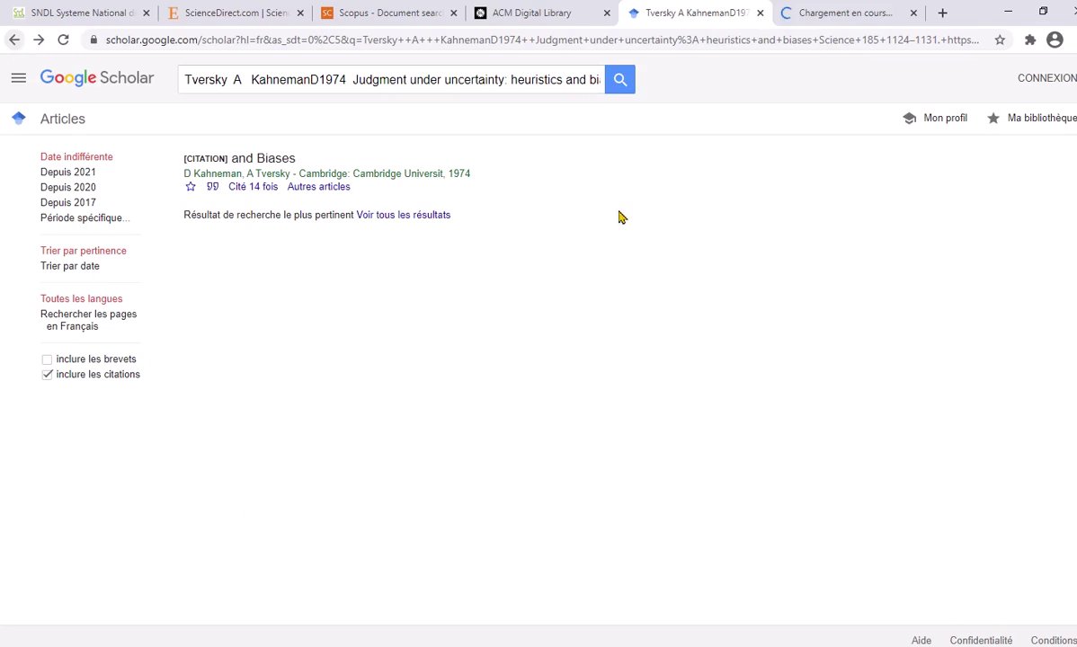
{"action": "left_click", "coordinate": [812, 16]}
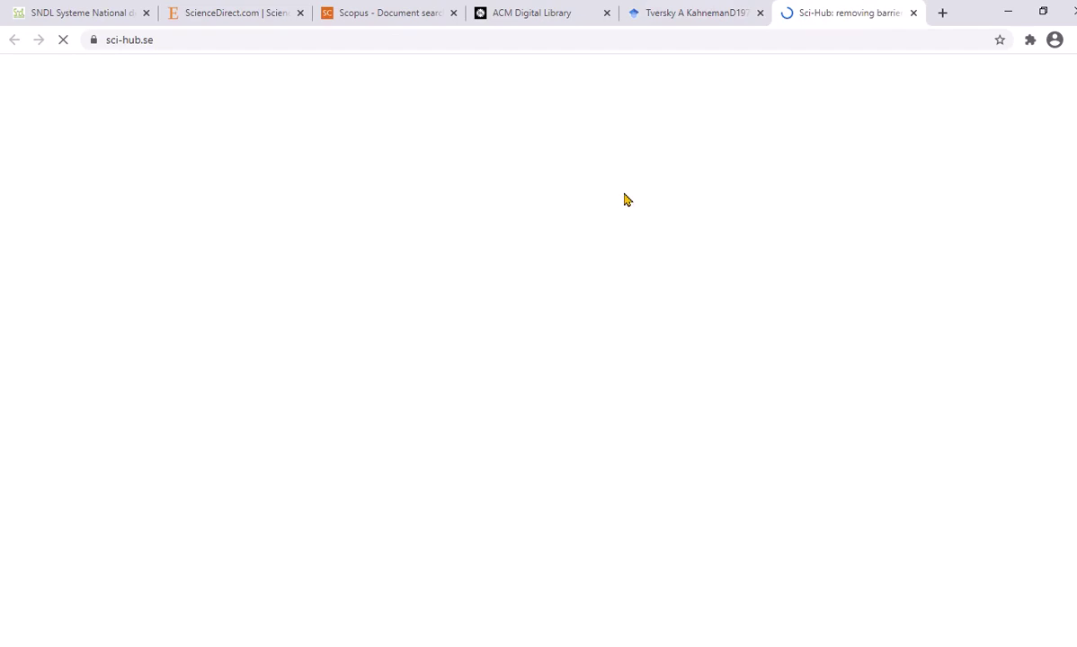
{"action": "left_click", "coordinate": [682, 13]}
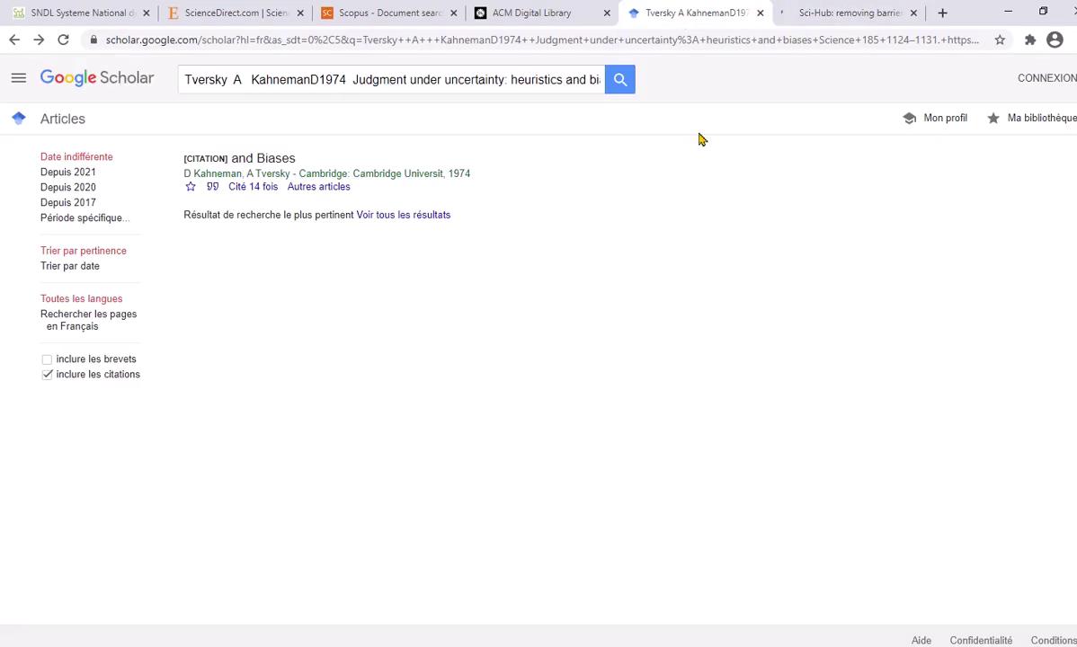
{"action": "left_click", "coordinate": [802, 18]}
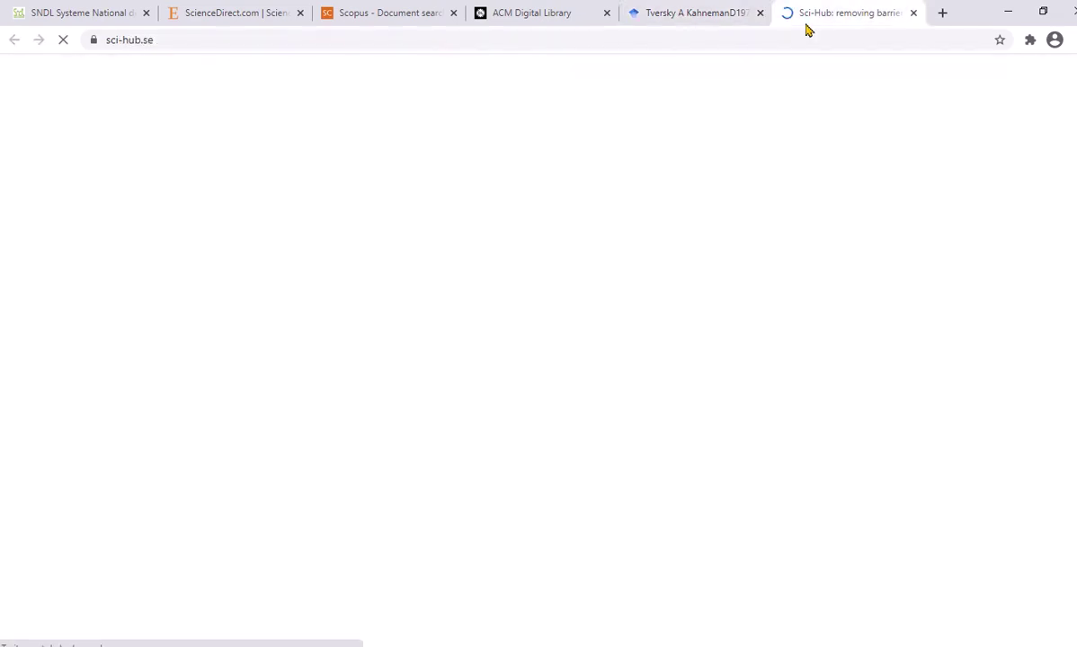
{"action": "left_click", "coordinate": [423, 12]}
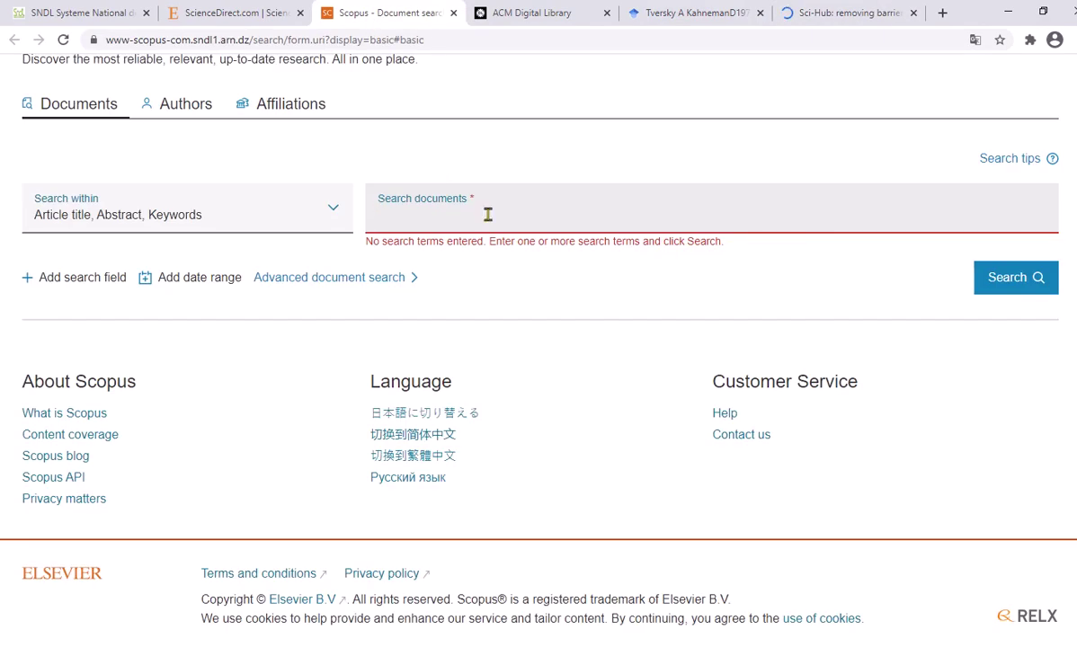
{"action": "left_click", "coordinate": [235, 15]}
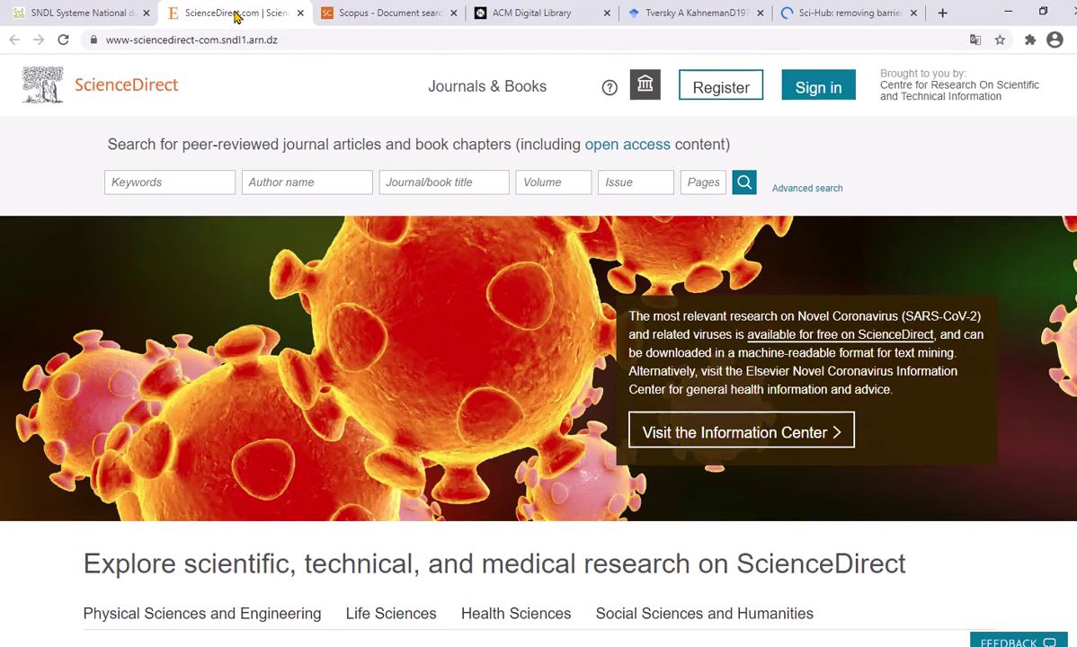
{"action": "key", "text": "ctrl+4"}
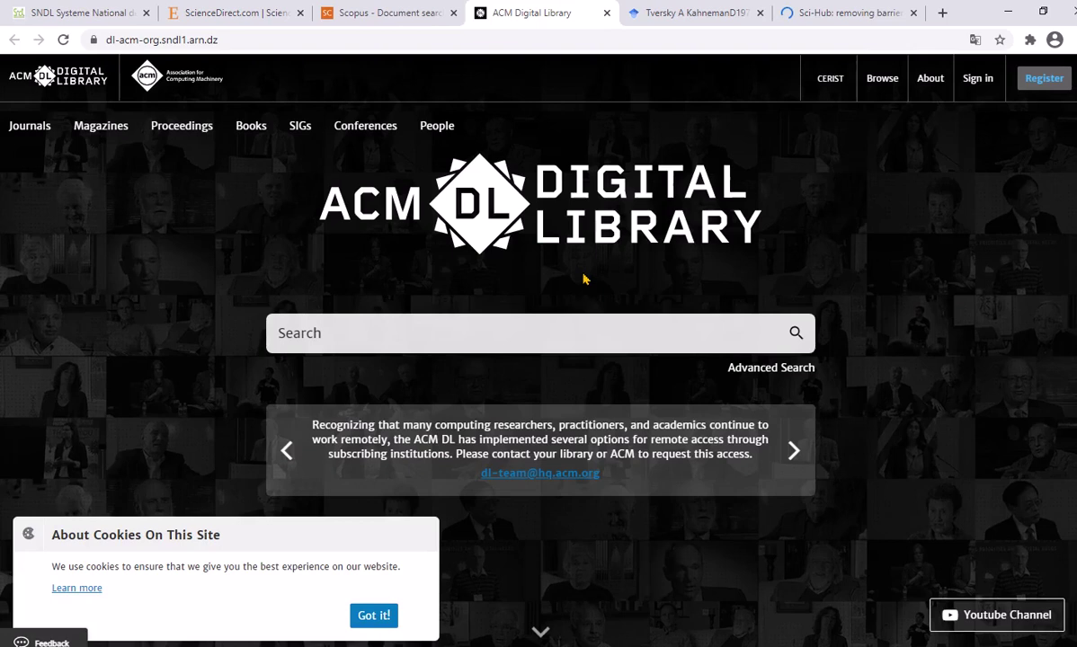
{"action": "left_click", "coordinate": [845, 13]}
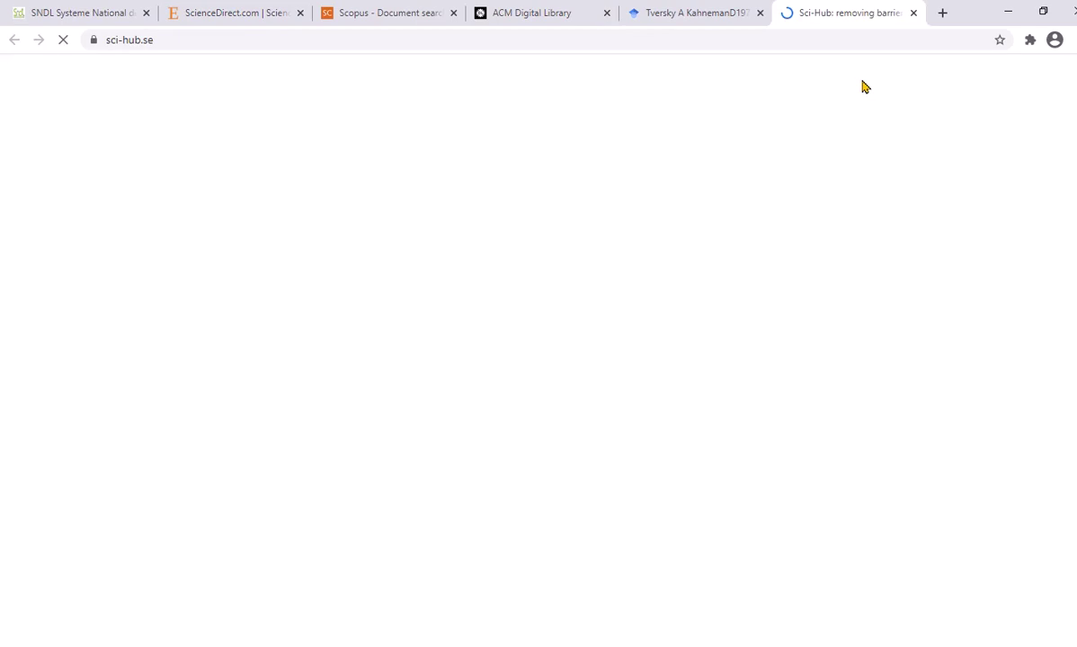
Remove the author, title and journal text before the DOI link in the Google Scholar query
{"action": "left_click", "coordinate": [692, 13]}
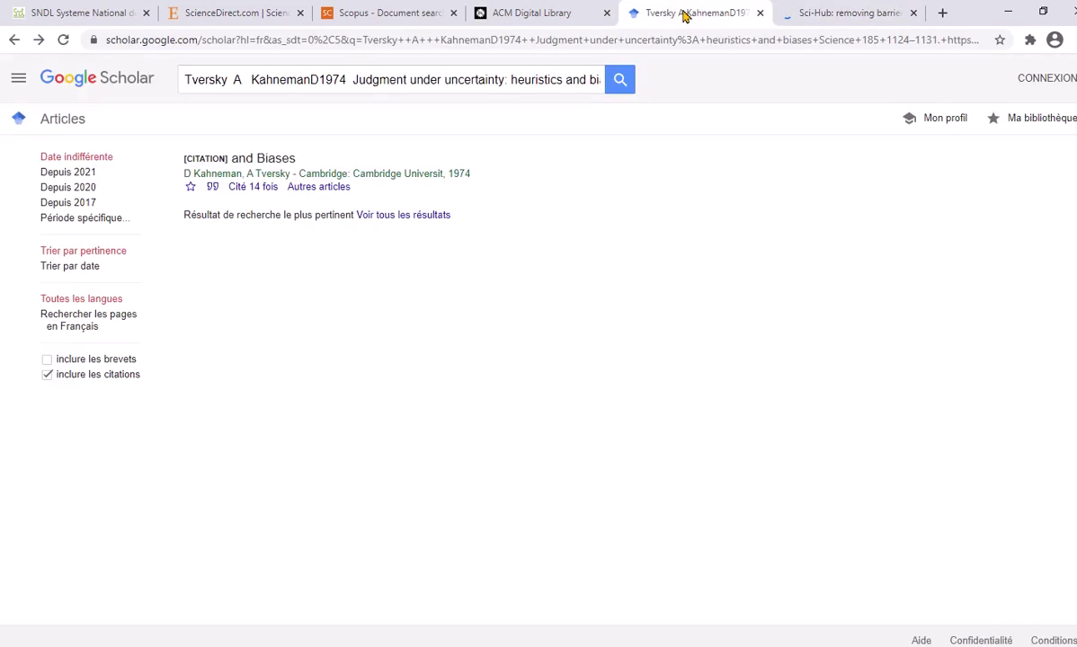
{"action": "left_click", "coordinate": [284, 81], "text": "shift"}
{"action": "key", "text": "BackSpace"}
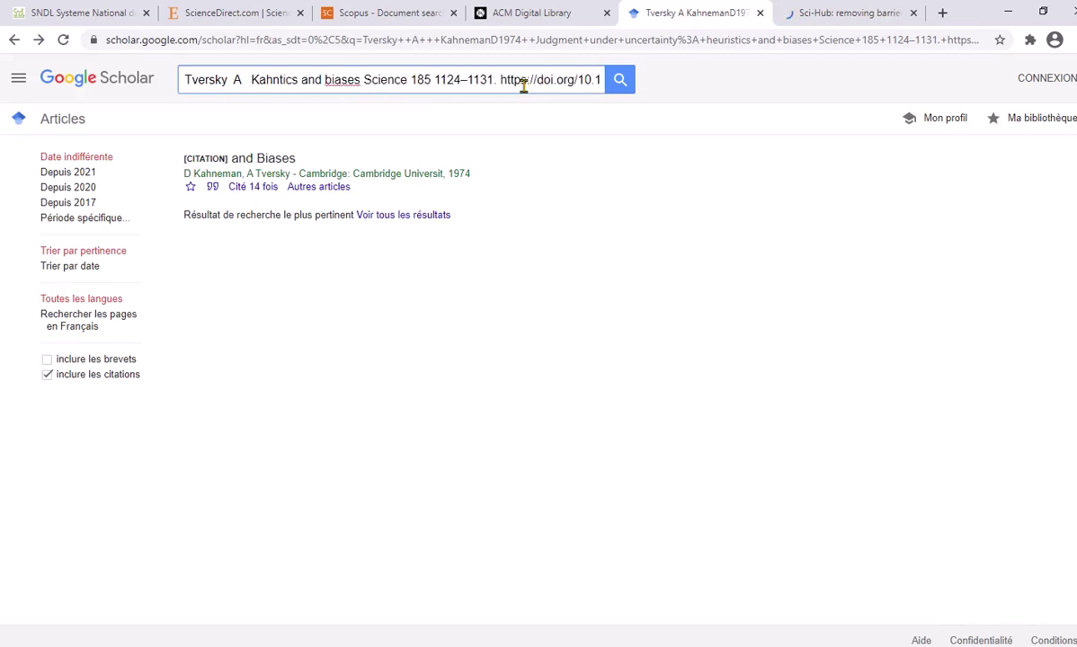
{"action": "left_click_drag", "start_coordinate": [524, 83], "coordinate": [220, 82]}
{"action": "key", "text": "BackSpace"}
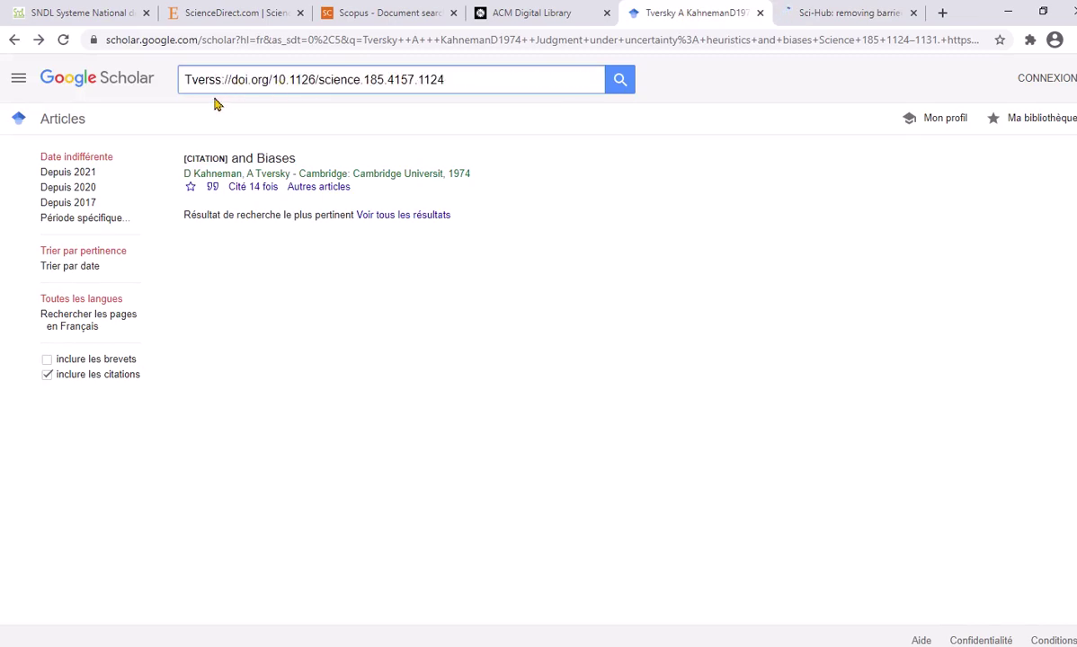
{"action": "type", "text": "s"}
{"action": "key", "text": "shift+Left"}
{"action": "key", "text": "shift+Home"}
{"action": "key", "text": "BackSpace"}
Open the advanced search of ScienceDirect in its existing browser tab
{"action": "left_click", "coordinate": [828, 15]}
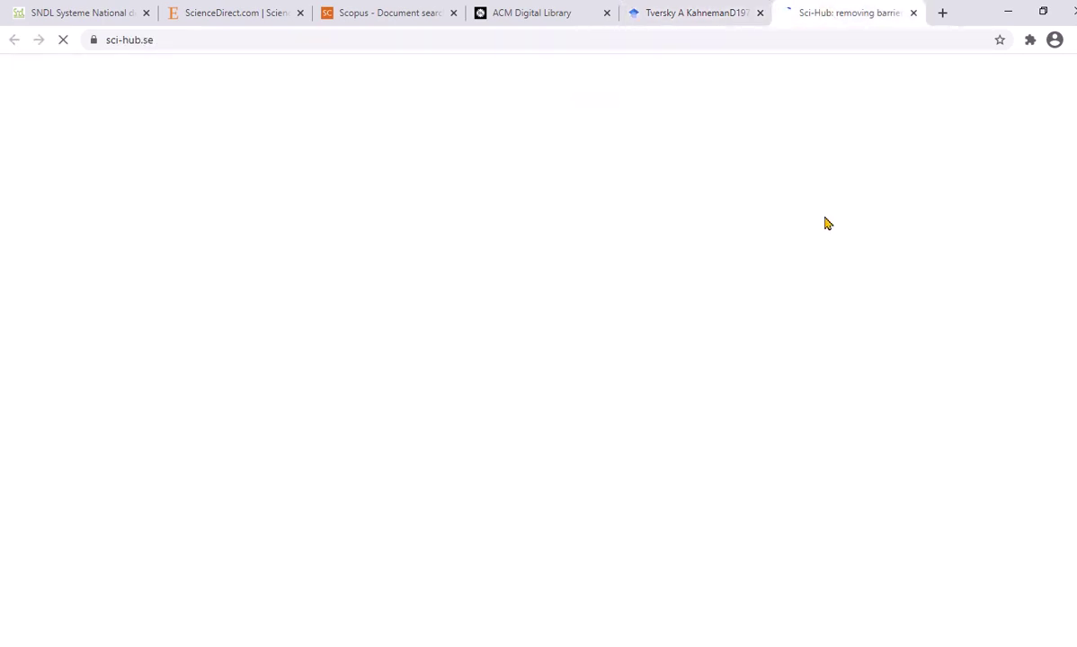
{"action": "left_click", "coordinate": [692, 16]}
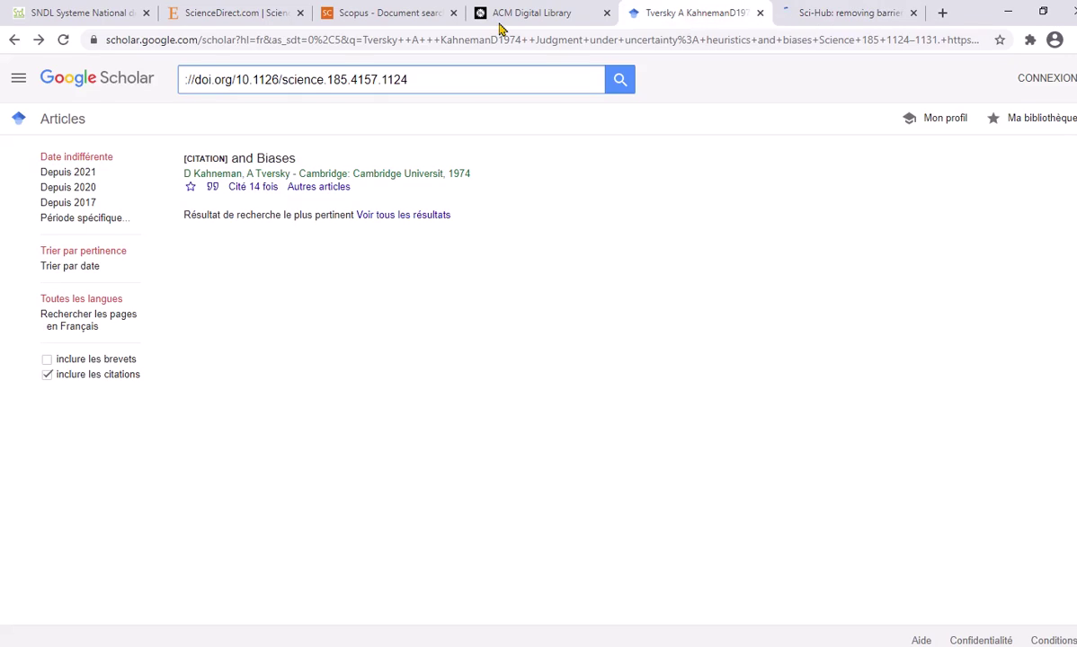
{"action": "left_click", "coordinate": [234, 14]}
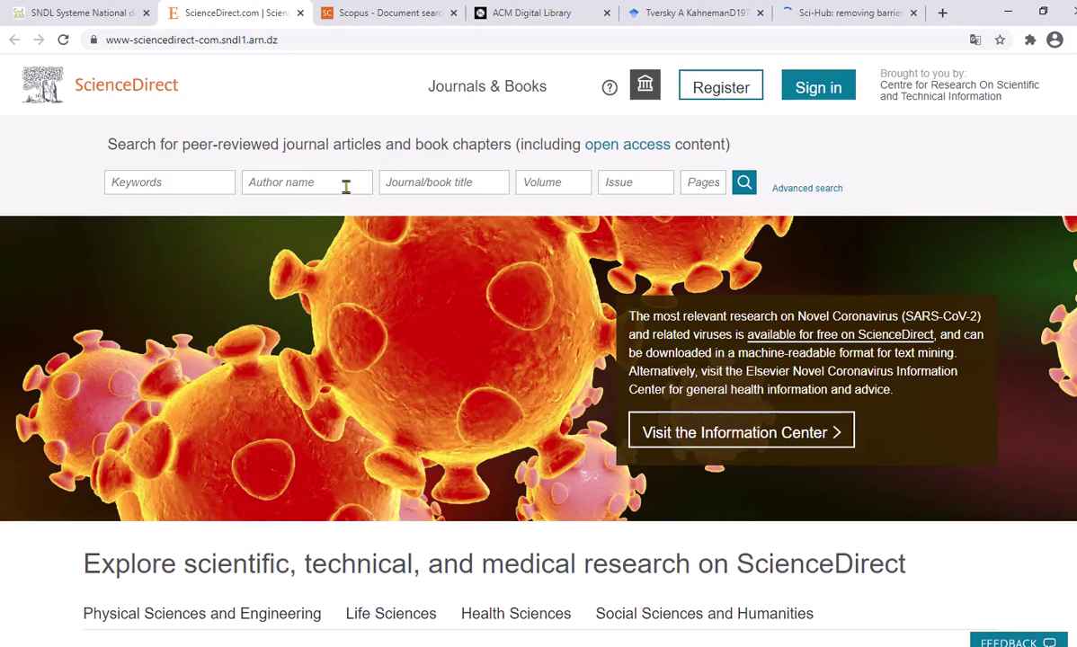
{"action": "left_click", "coordinate": [790, 192]}
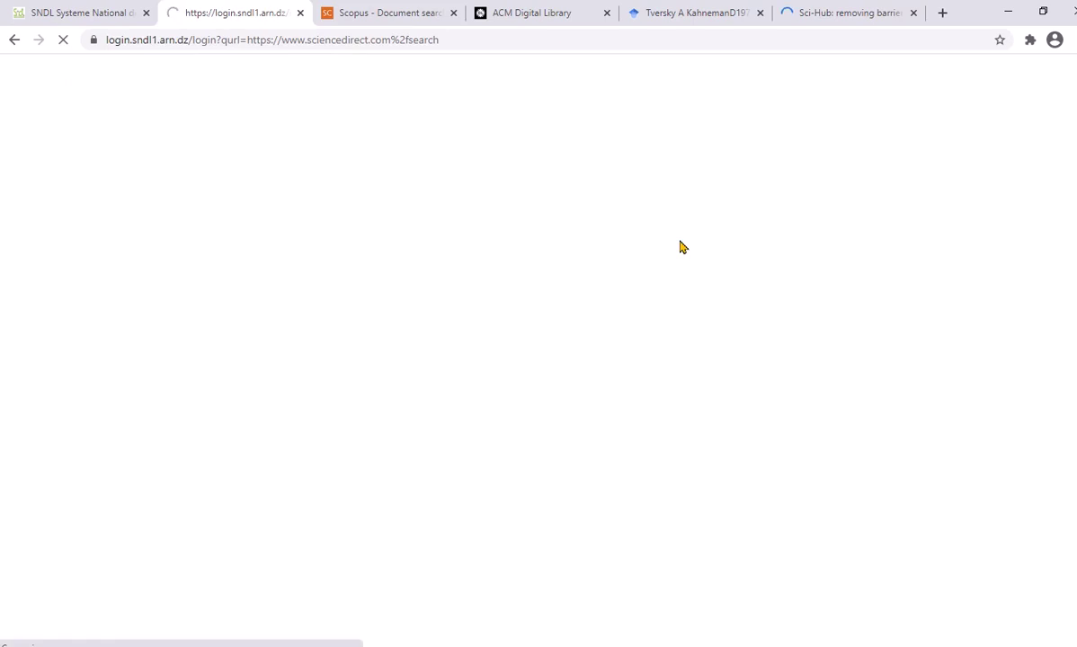
Check the pages still loading and view the SNDL portal's list of available resources
{"action": "left_click", "coordinate": [834, 17]}
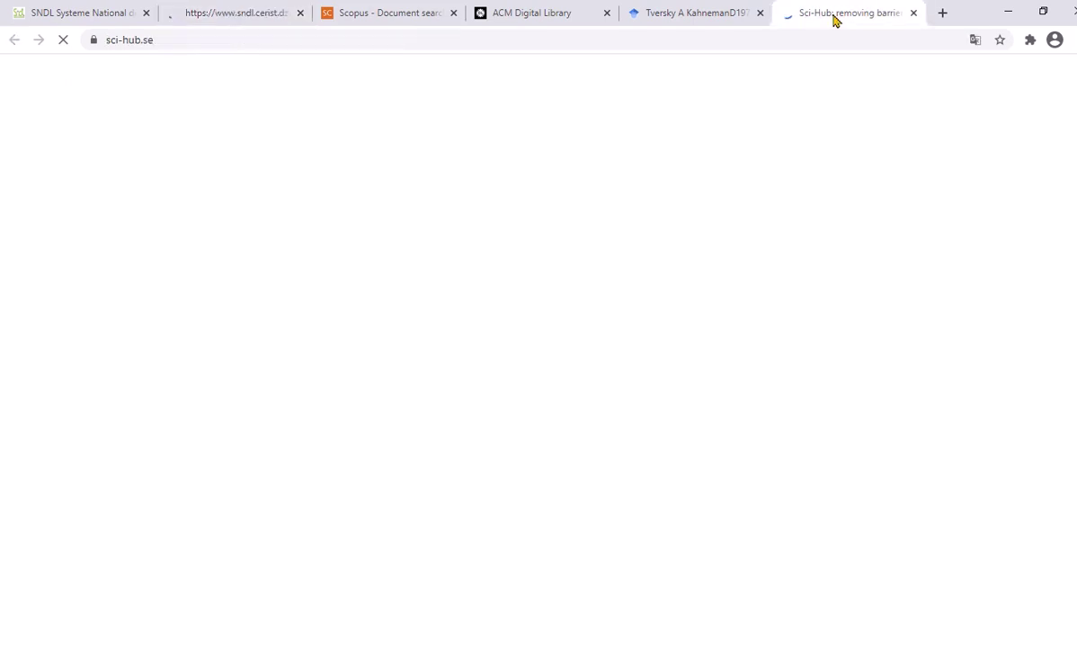
{"action": "left_click", "coordinate": [685, 15]}
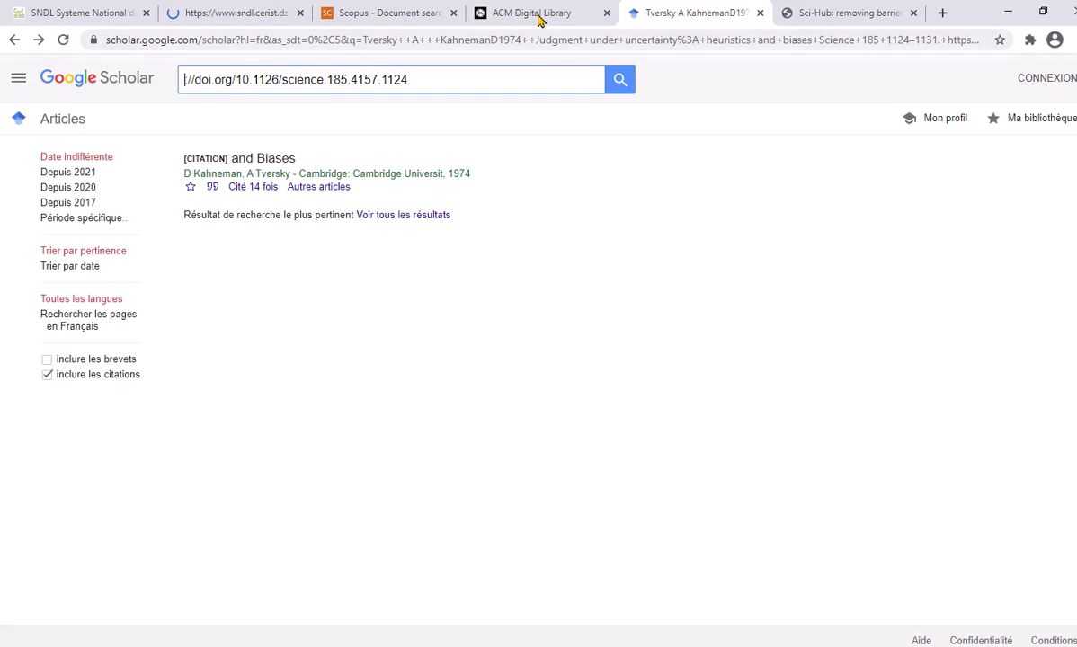
{"action": "left_click", "coordinate": [240, 22]}
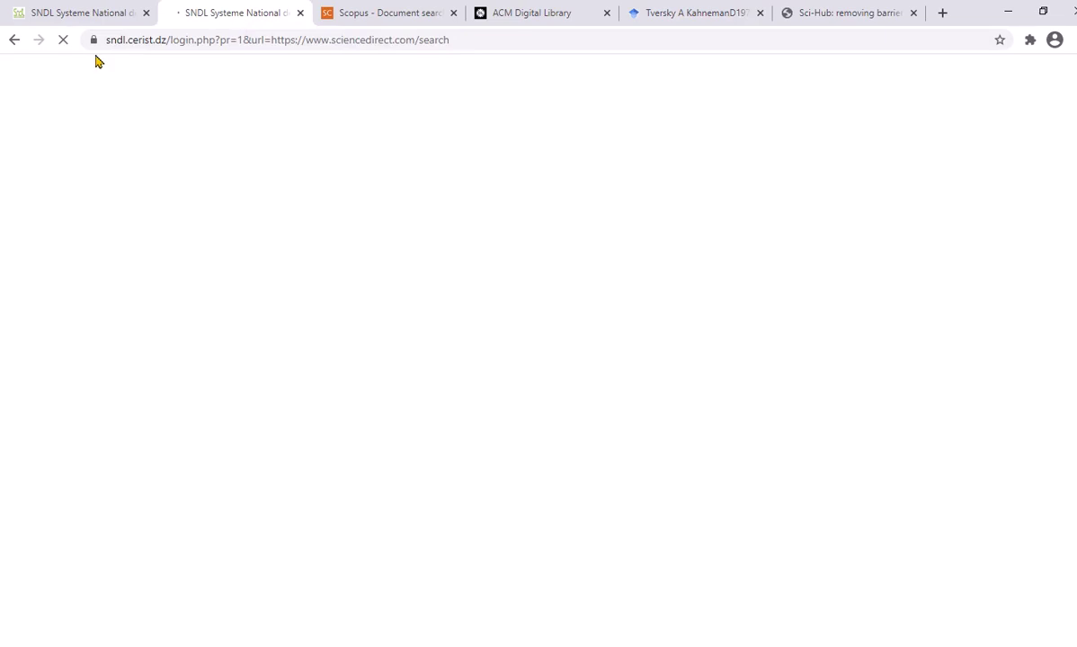
{"action": "left_click", "coordinate": [75, 16]}
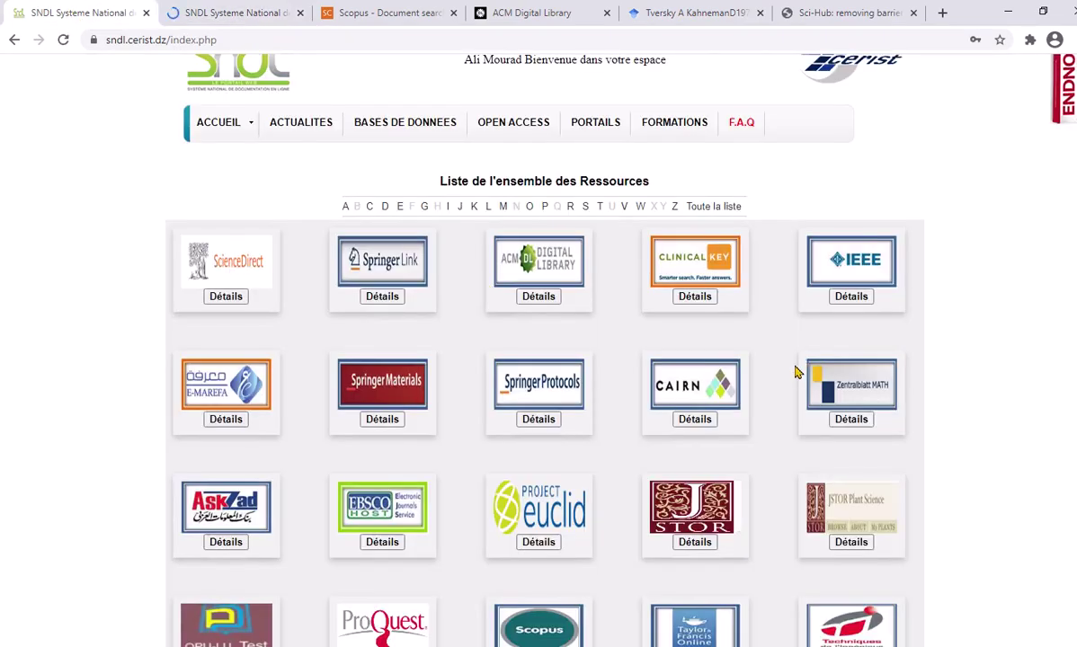
{"action": "scroll", "coordinate": [792, 367], "scroll_direction": "up", "scroll_amount": 1}
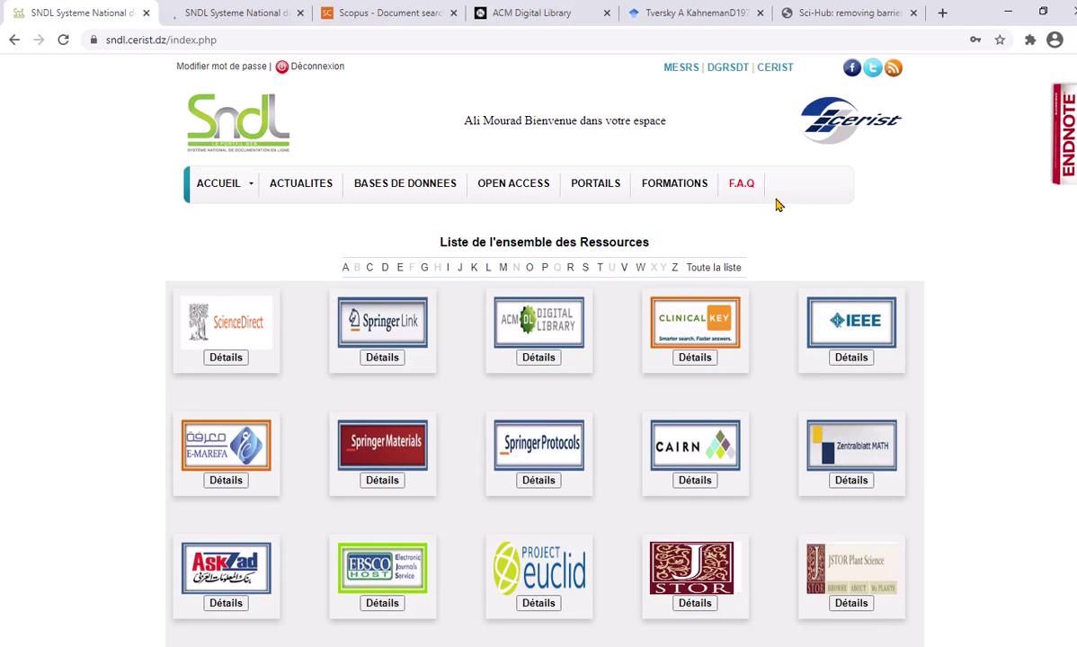
{"action": "left_click", "coordinate": [843, 22]}
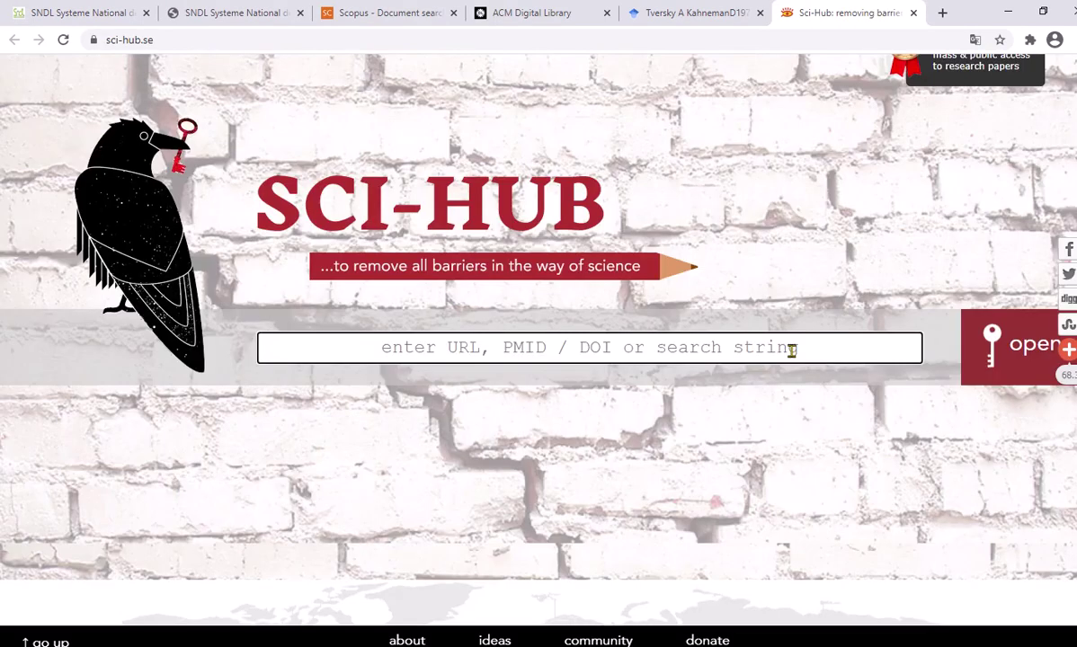
{"action": "left_click", "coordinate": [792, 351]}
{"action": "key", "text": "ctrl+v"}
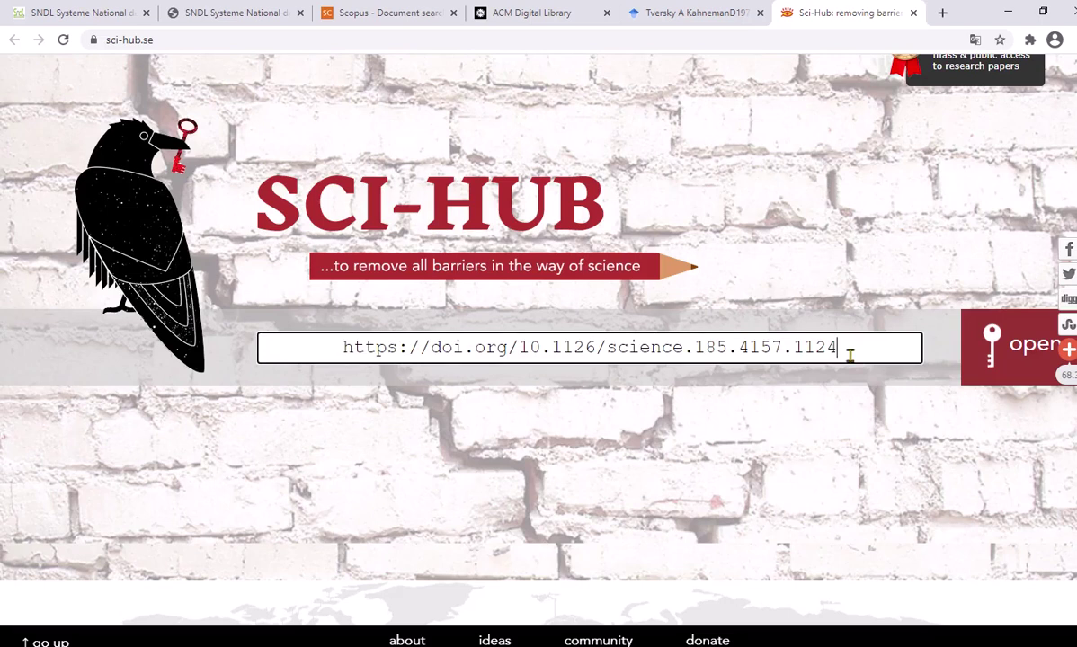
{"action": "left_click", "coordinate": [1015, 344]}
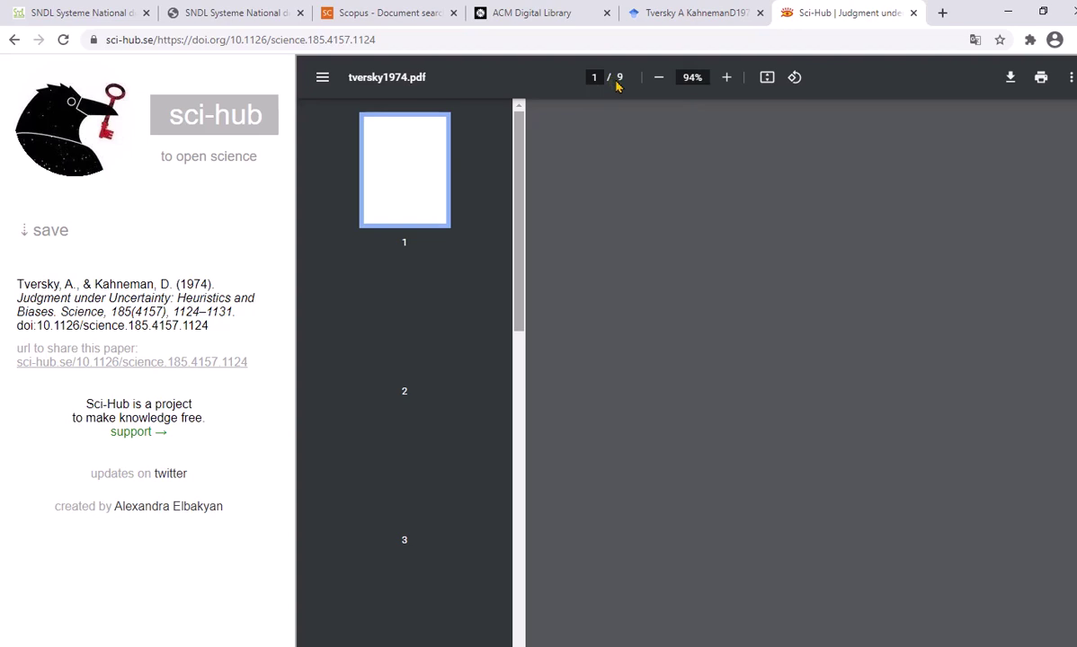
Go back through the Google Scholar search history to the earlier "Kahneman, 2003; Tversky" search
{"action": "left_click", "coordinate": [692, 13]}
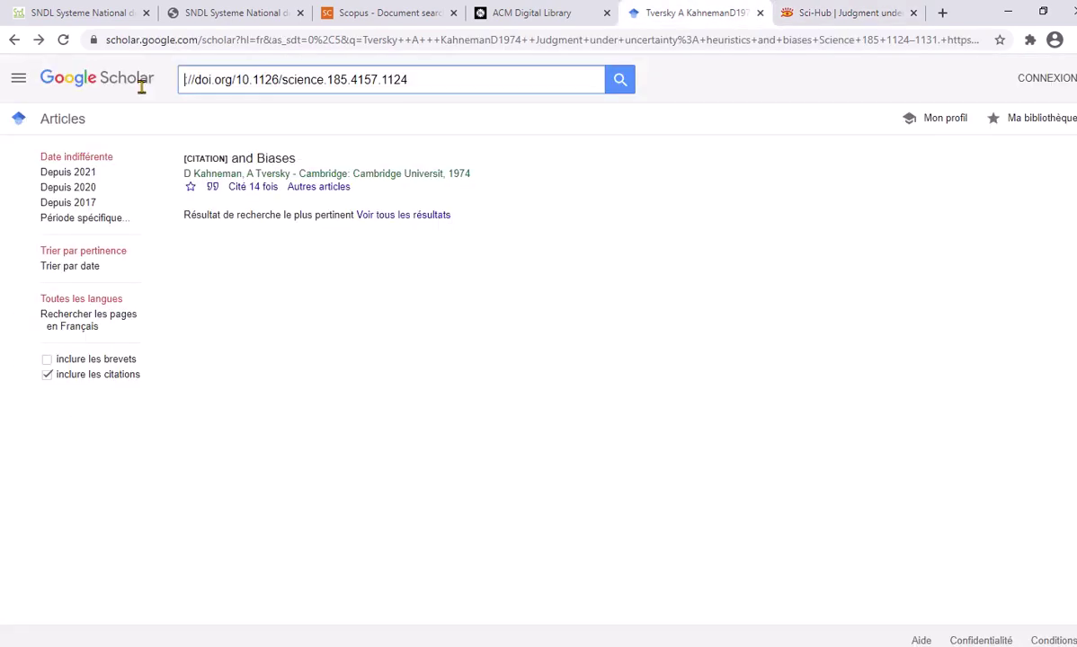
{"action": "left_click", "coordinate": [14, 41]}
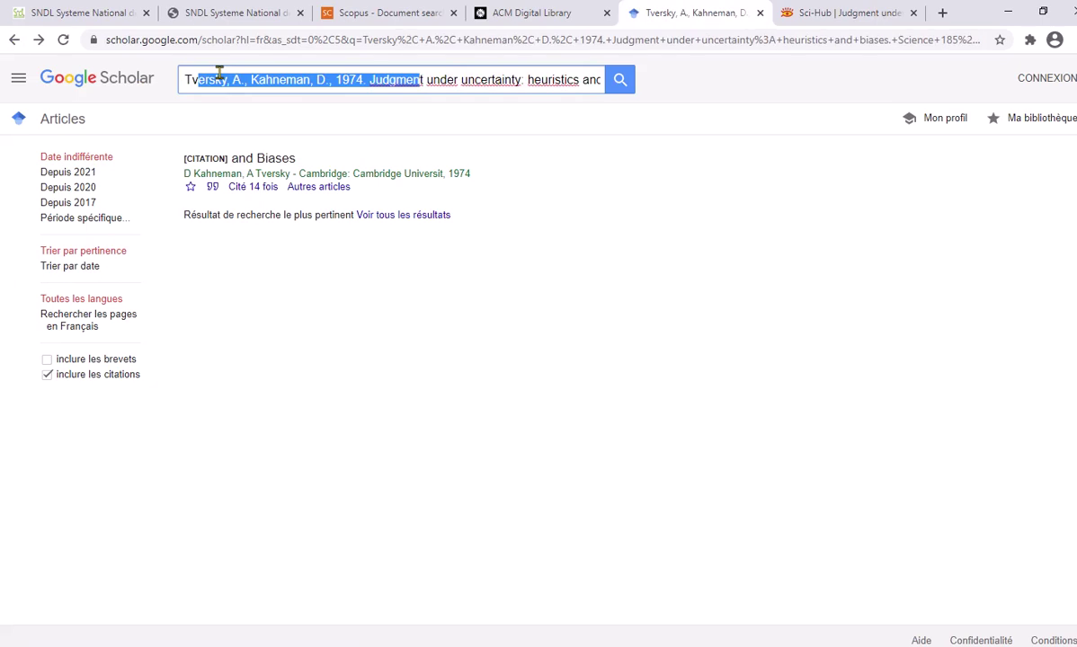
{"action": "key", "text": "BackSpace"}
{"action": "left_click", "coordinate": [14, 40]}
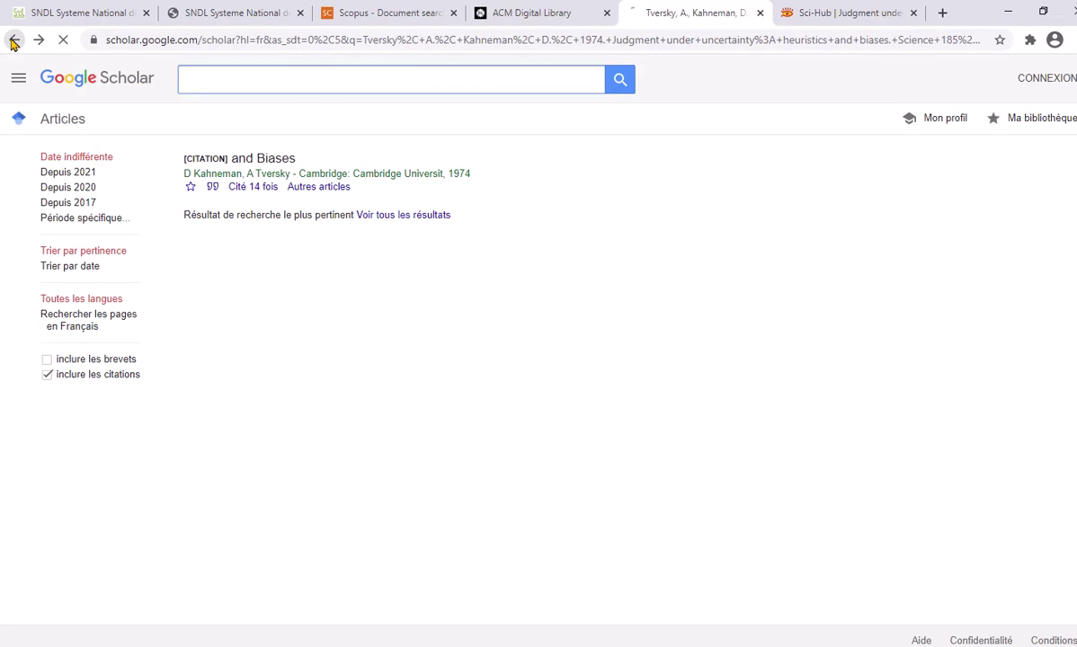
View the first page of tversky1974.pdf in Sci-Hub and download the file
{"action": "key", "text": "ctrl+Tab"}
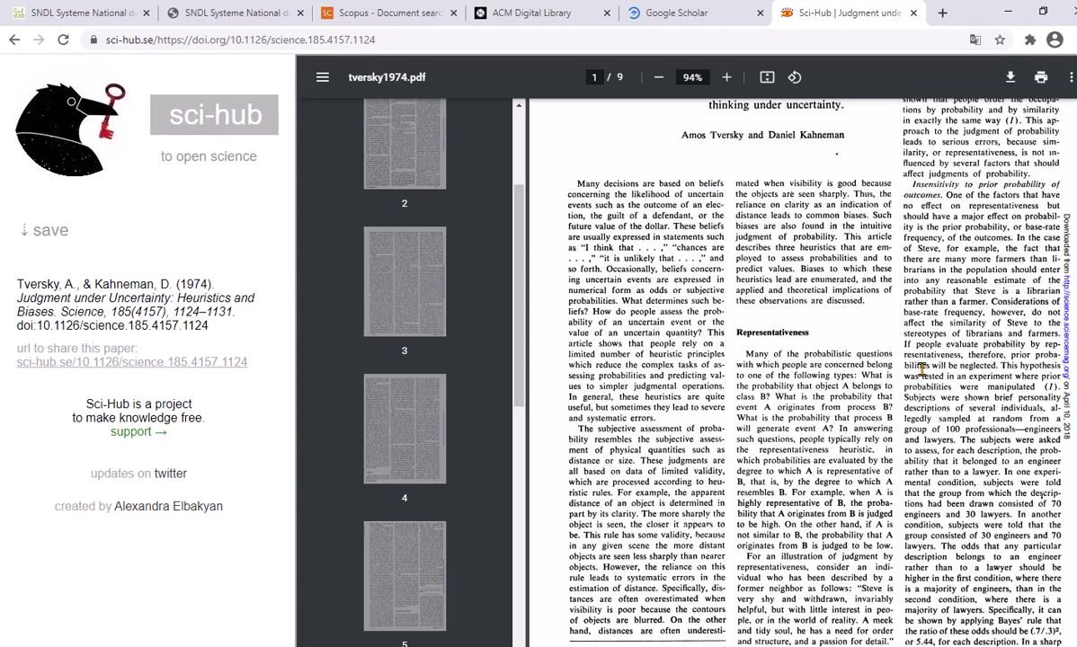
{"action": "scroll", "coordinate": [921, 368], "scroll_direction": "up", "scroll_amount": 2}
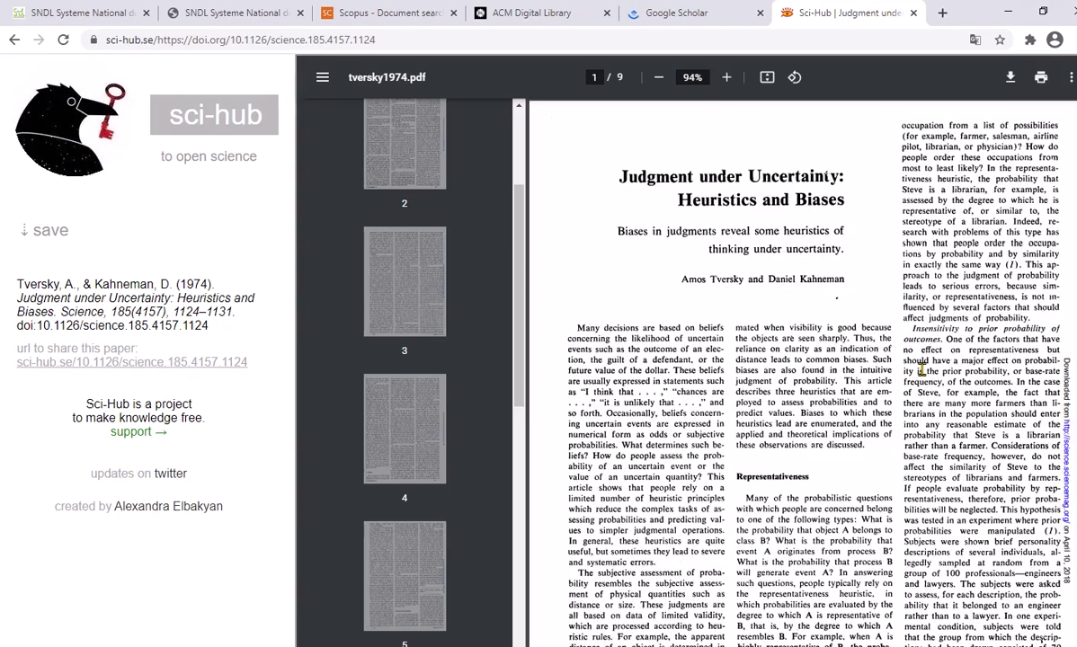
{"action": "left_click", "coordinate": [1010, 79]}
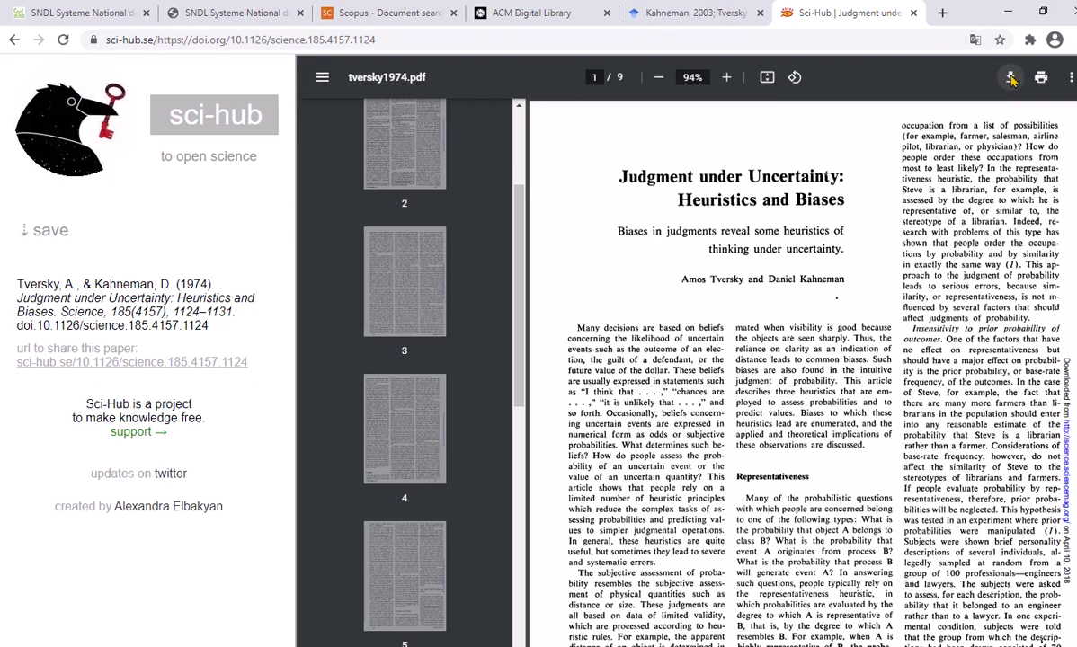
Save tversky1974.pdf from Sci-Hub to the desktop folder
{"action": "left_click", "coordinate": [1012, 79]}
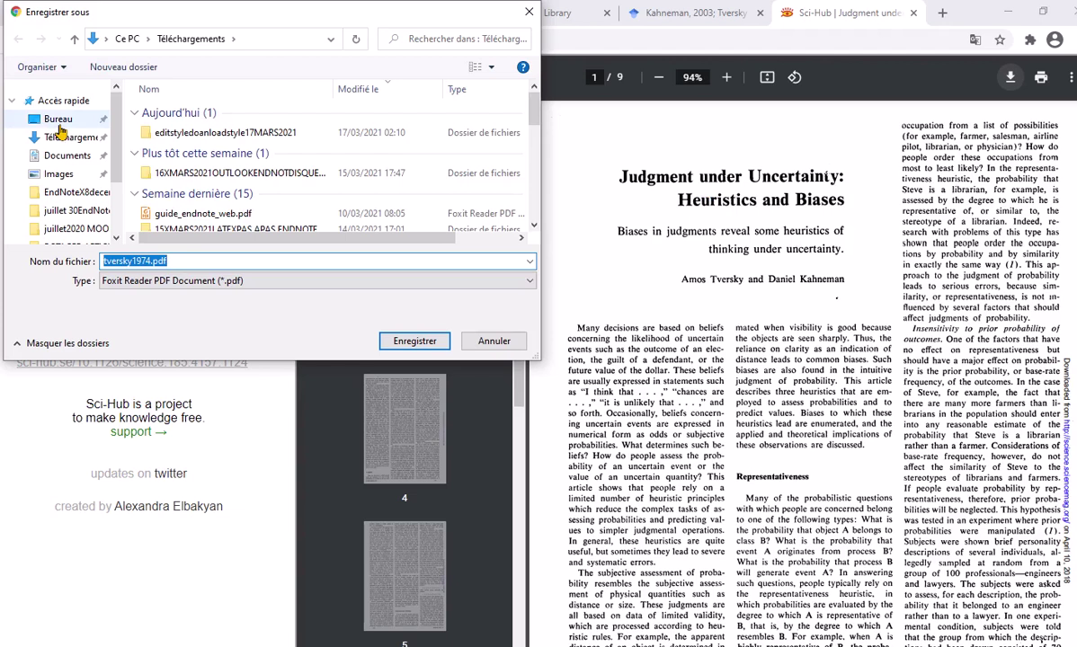
{"action": "left_click", "coordinate": [59, 124]}
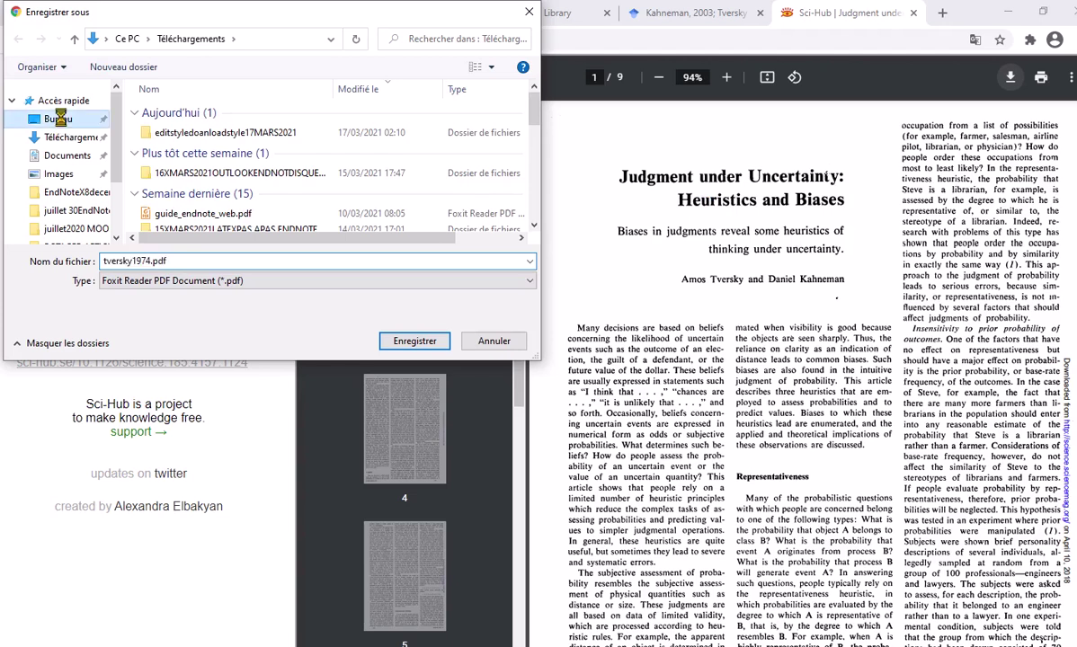
{"action": "left_click", "coordinate": [398, 341]}
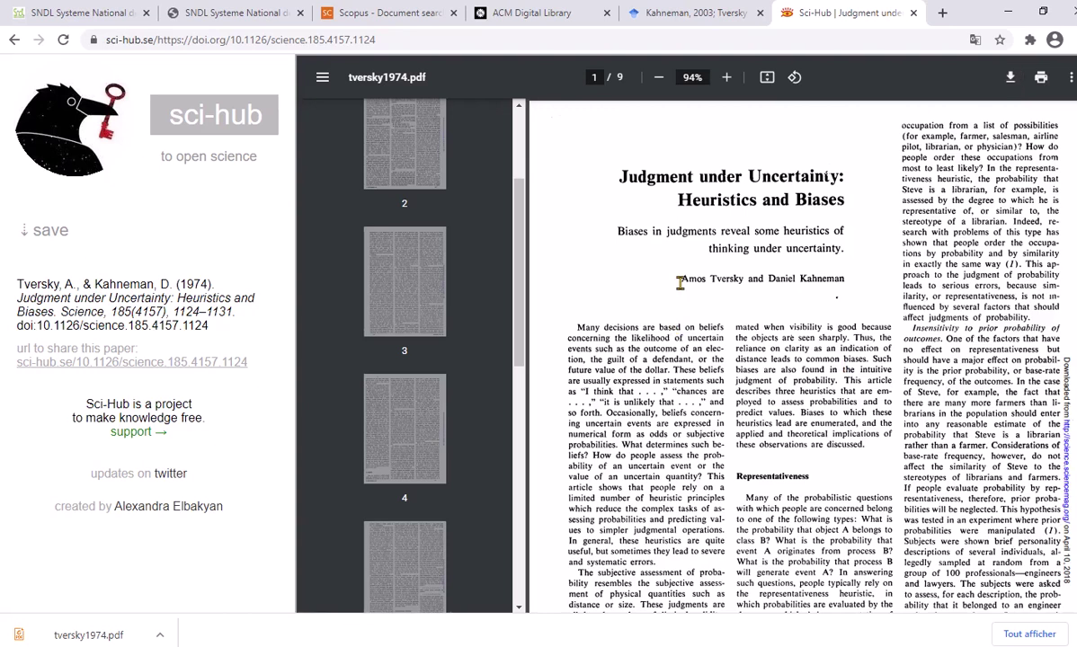
Copy the first author's name from the paper's byline and switch to EndNote
{"action": "left_click_drag", "start_coordinate": [680, 283], "coordinate": [743, 283]}
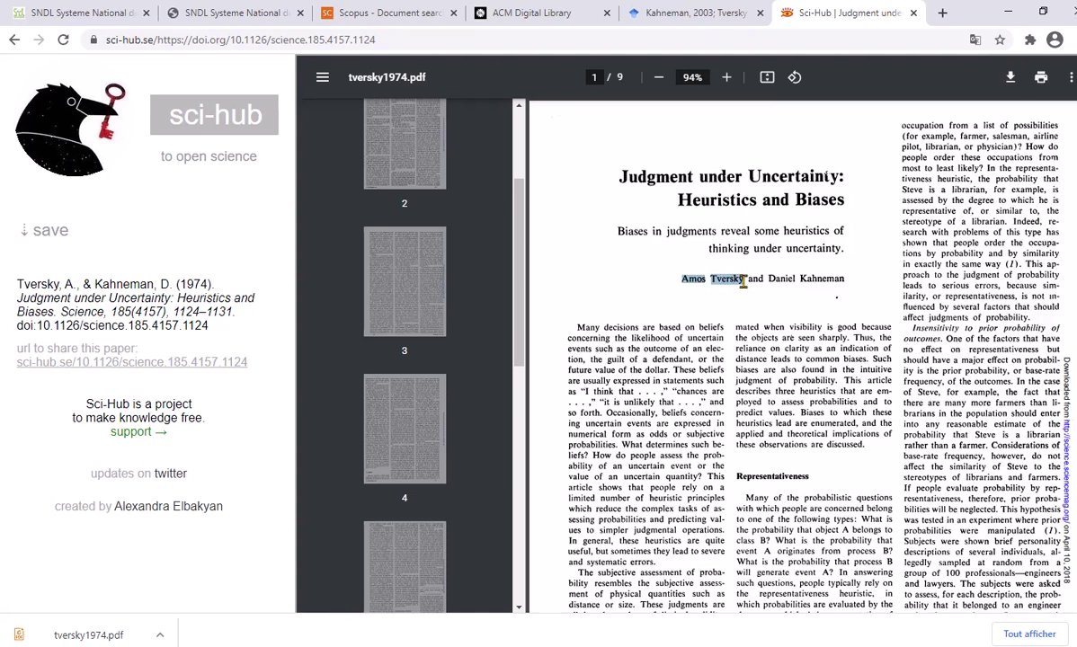
{"action": "right_click", "coordinate": [733, 284]}
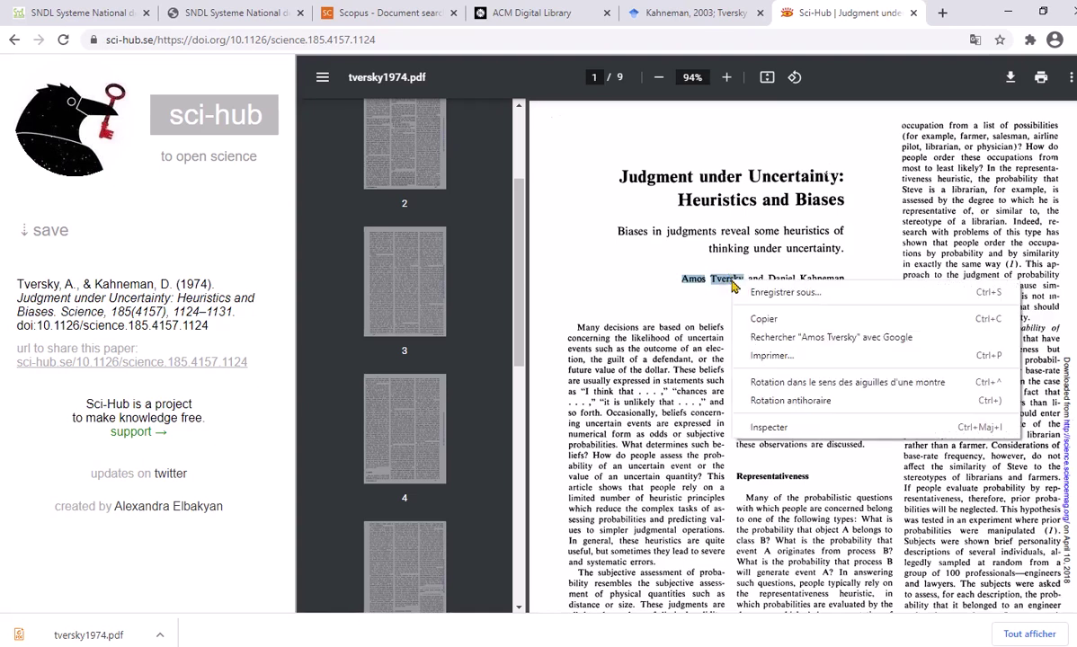
{"action": "left_click", "coordinate": [763, 318]}
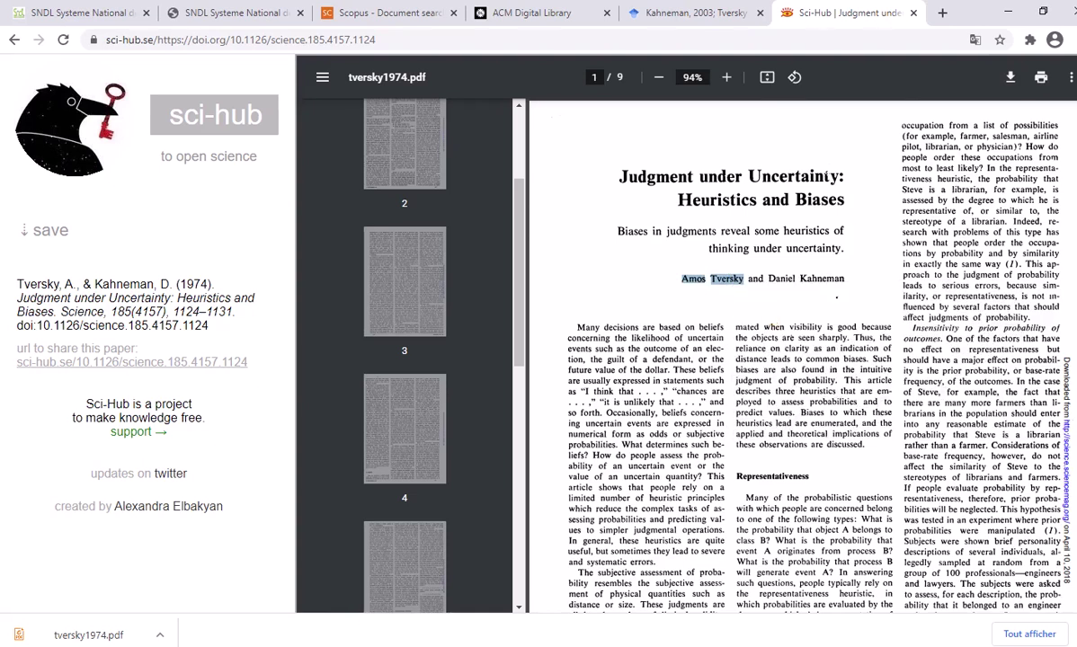
{"action": "key", "text": "alt+Tab"}
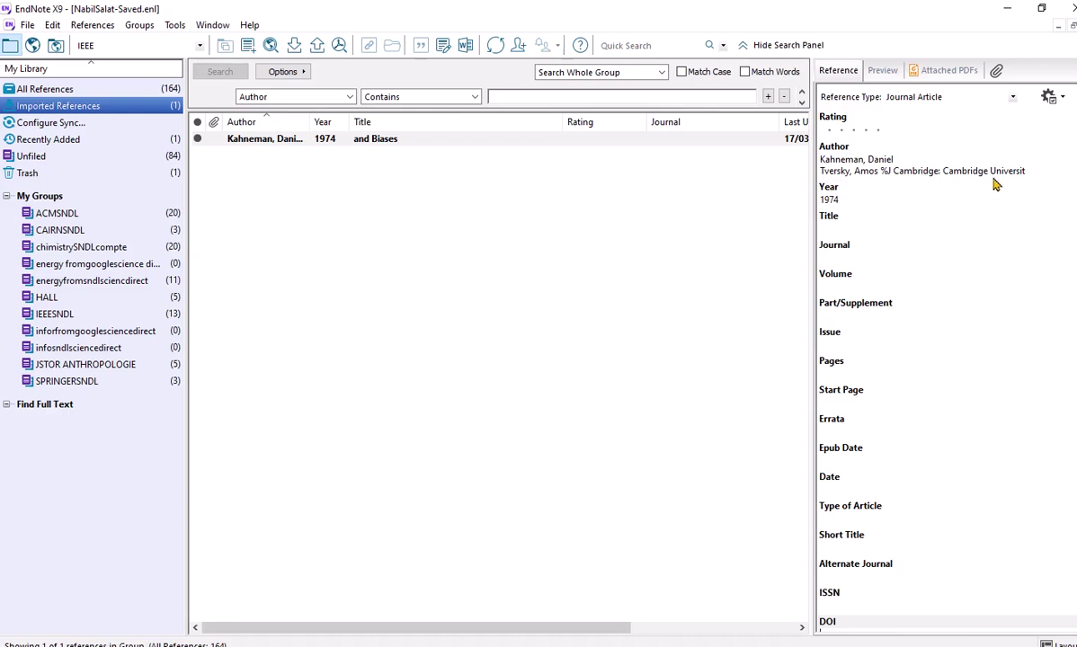
{"action": "left_click", "coordinate": [1027, 173]}
{"action": "key", "text": "ctrl+a"}
{"action": "key", "text": "Delete"}
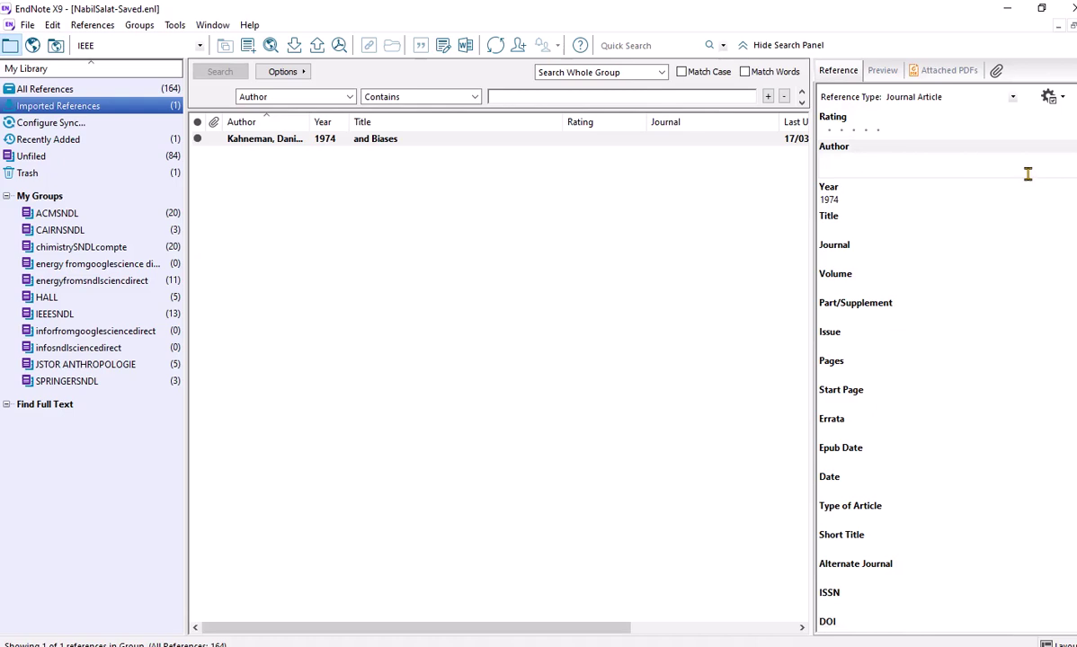
{"action": "key", "text": "ctrl+z"}
Replace the stray "%J Cambridge: Cambridge Universit" text in the reference's Author field with the copied author name
{"action": "left_click_drag", "start_coordinate": [1027, 173], "coordinate": [877, 173]}
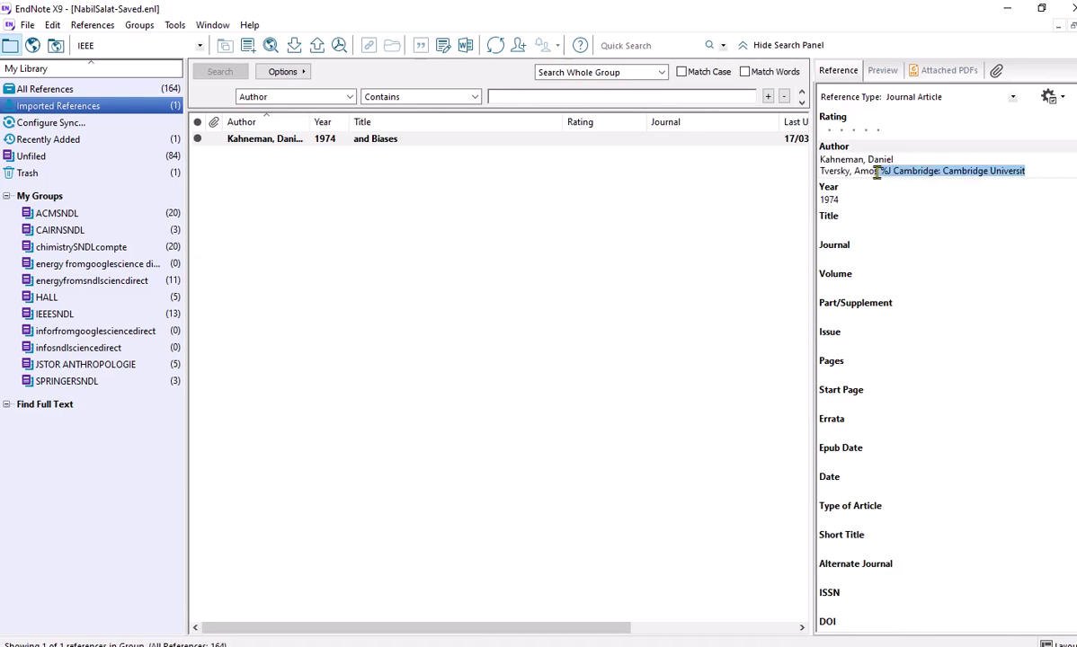
{"action": "right_click", "coordinate": [903, 173]}
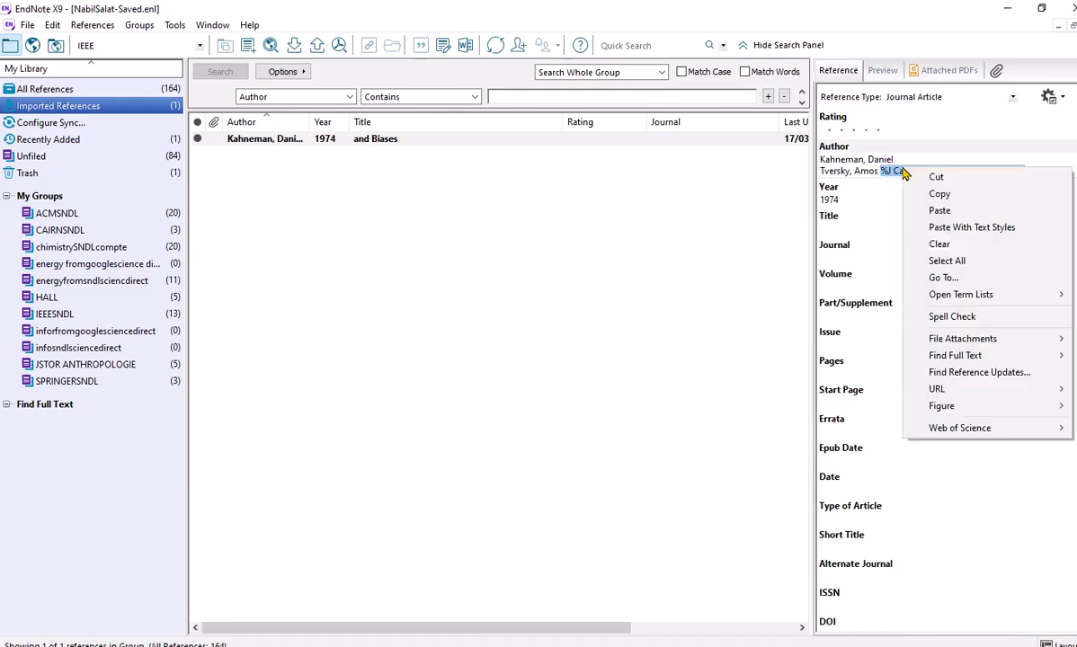
{"action": "left_click", "coordinate": [938, 211]}
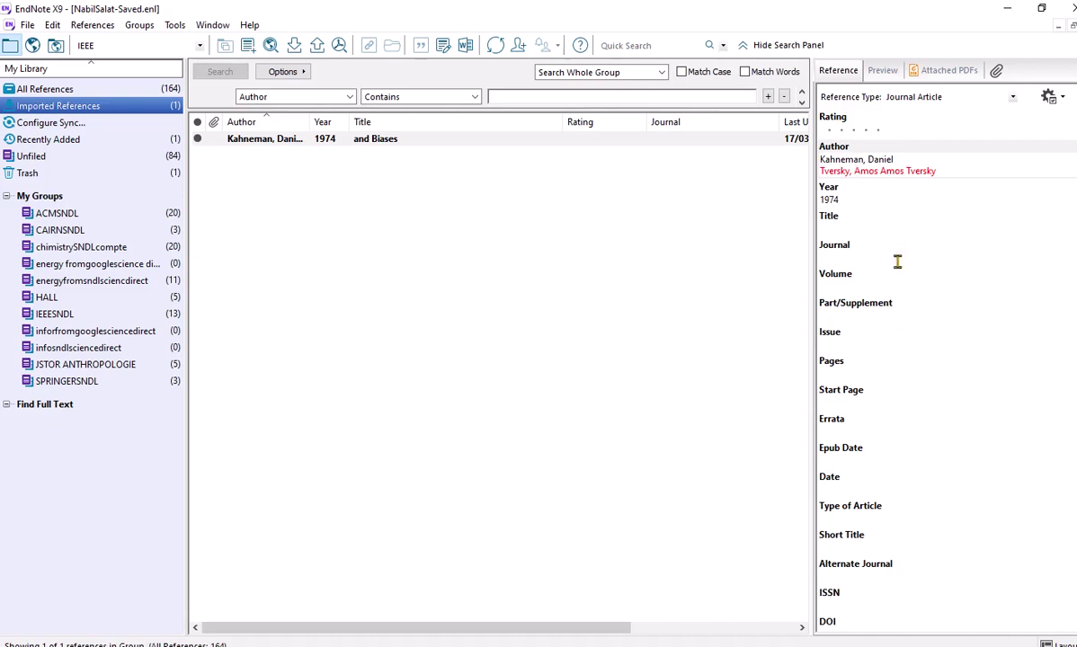
{"action": "left_click", "coordinate": [899, 159]}
{"action": "key", "text": "Return"}
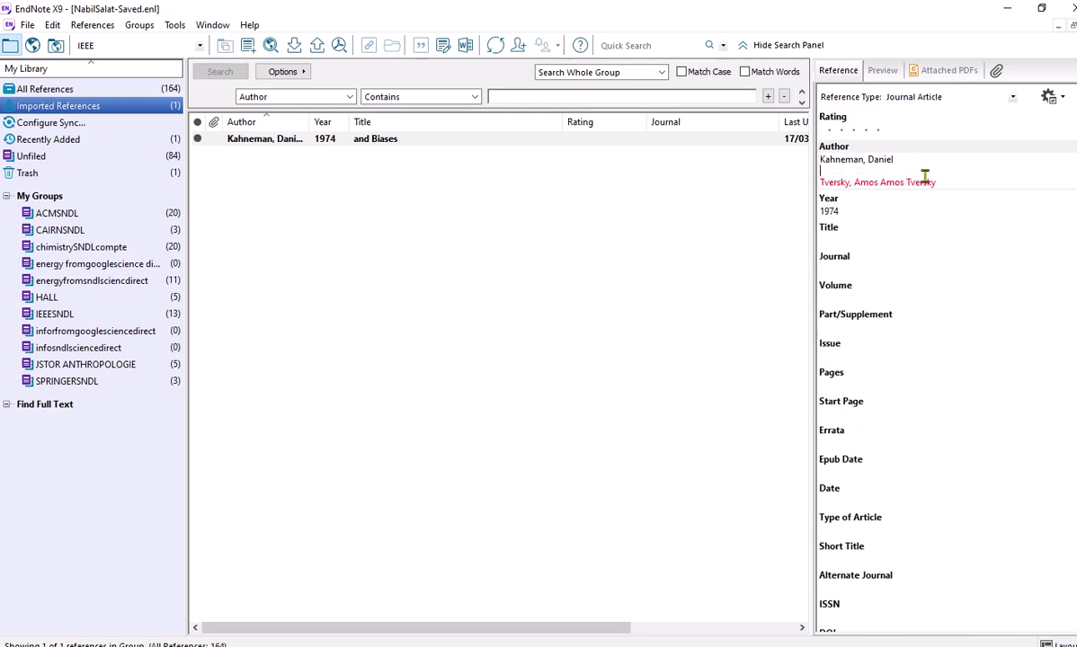
{"action": "key", "text": "BackSpace"}
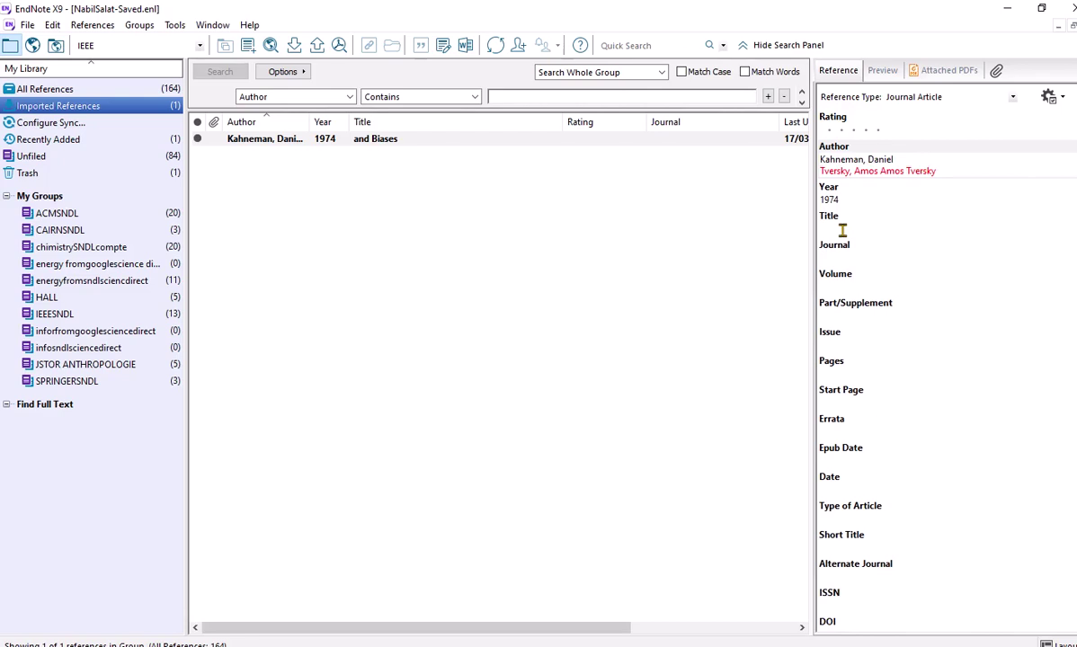
Copy the subtitle "Biases in judgments reveal some heuristics of thinking under uncertainty." from the Sci-Hub PDF into the EndNote reference's Title field
{"action": "key", "text": "alt+Tab"}
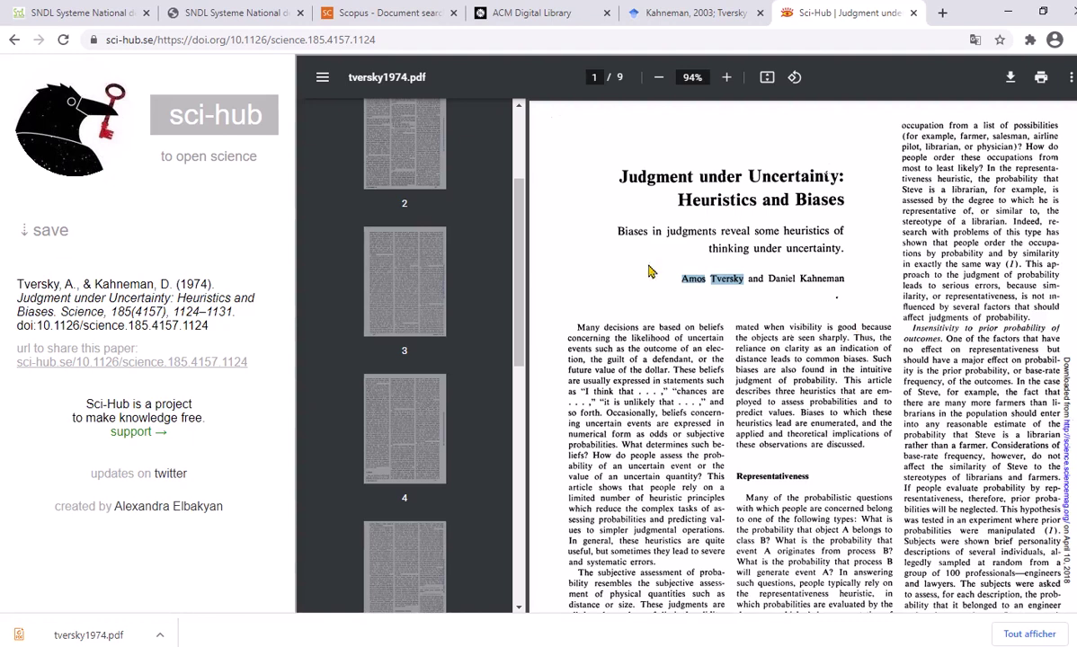
{"action": "left_click", "coordinate": [619, 178]}
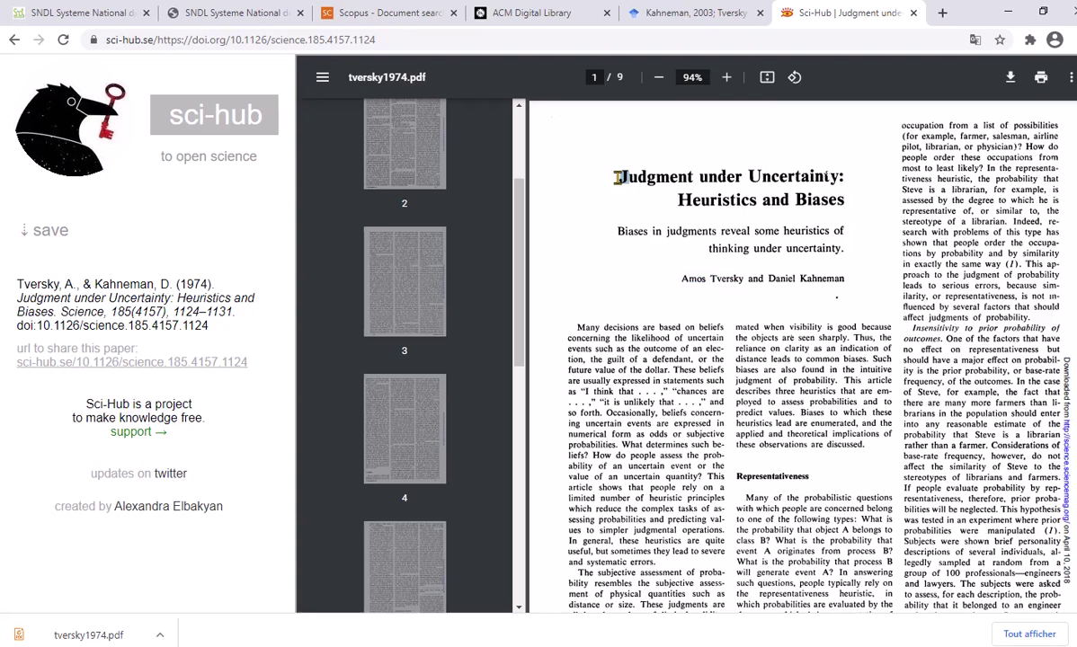
{"action": "left_click_drag", "start_coordinate": [618, 232], "coordinate": [854, 255]}
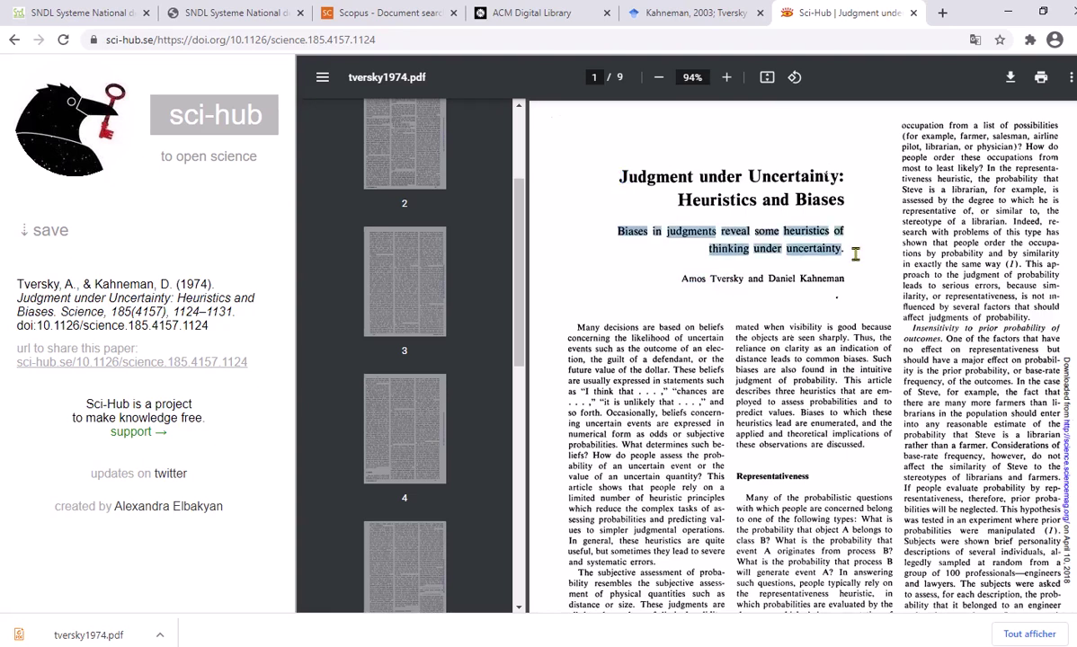
{"action": "right_click", "coordinate": [755, 235]}
{"action": "left_click", "coordinate": [735, 283]}
{"action": "key", "text": "alt+Tab"}
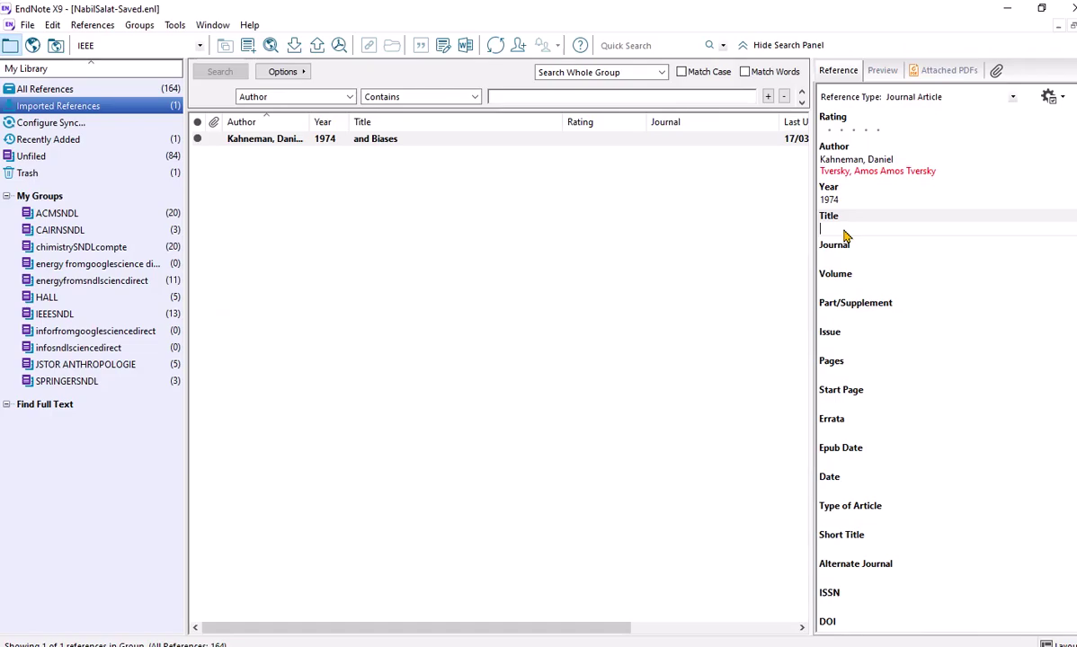
{"action": "right_click", "coordinate": [845, 235]}
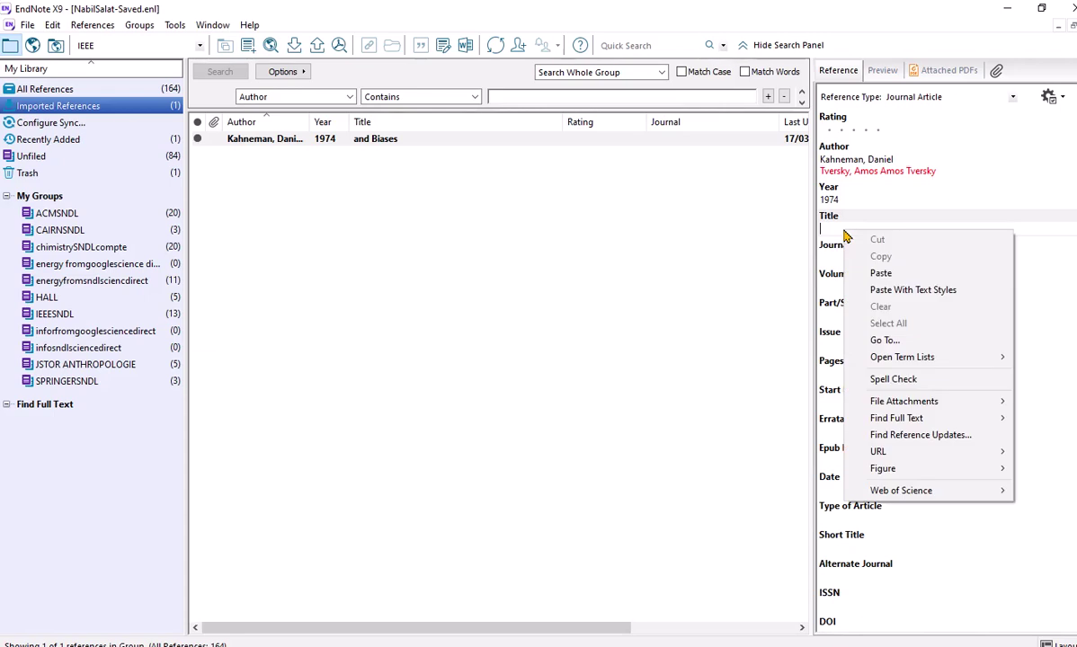
{"action": "left_click", "coordinate": [881, 273]}
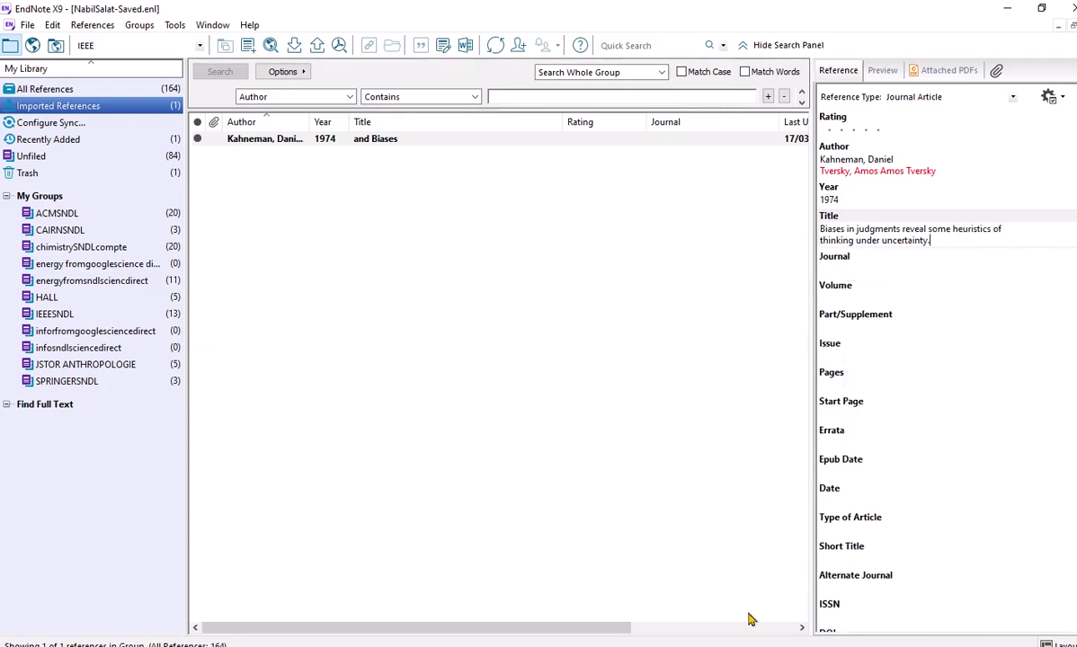
Switch to Chrome and examine pages 8 and 9 and the opening page of tversky1974.pdf for bibliographic details
{"action": "key", "text": "alt+Tab"}
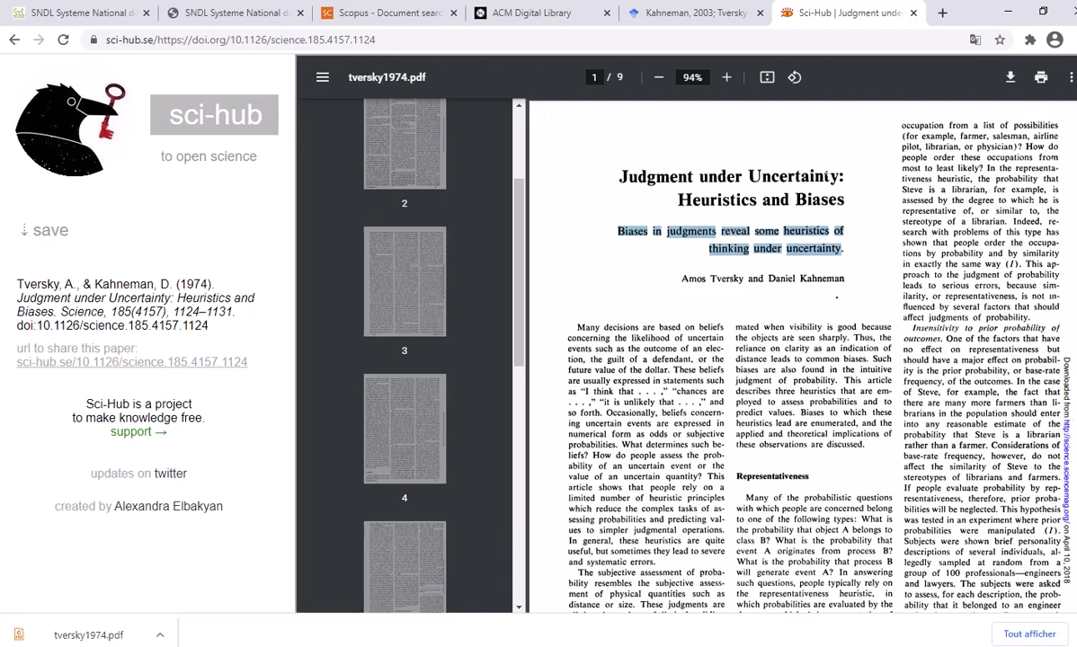
{"action": "type", "text": "8"}
{"action": "key", "text": "Return"}
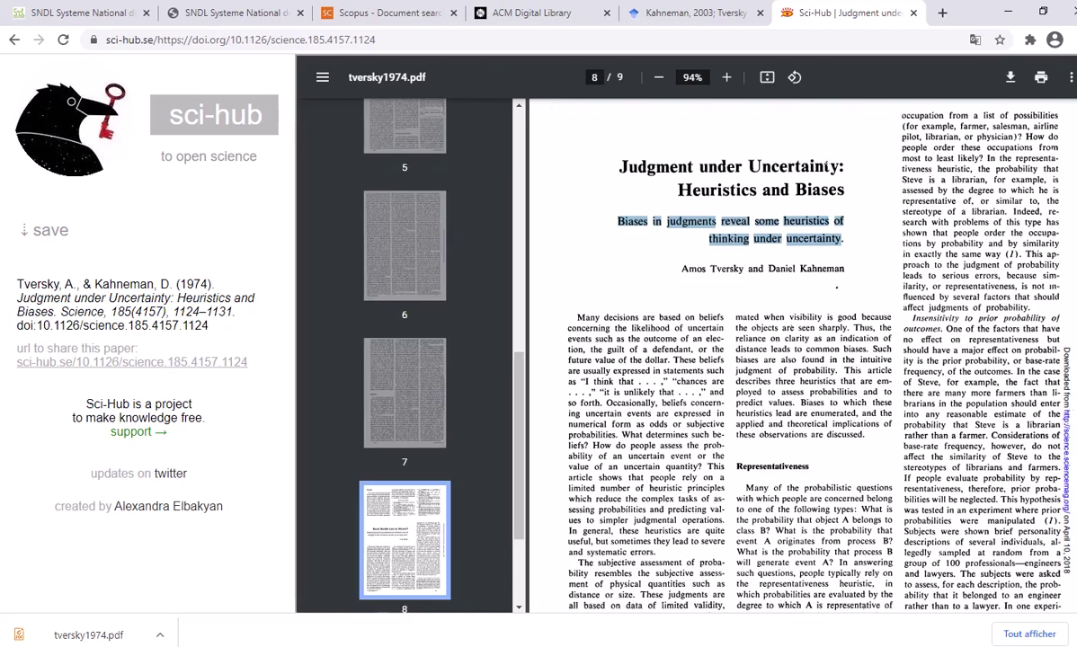
{"action": "type", "text": "9"}
{"action": "key", "text": "Return"}
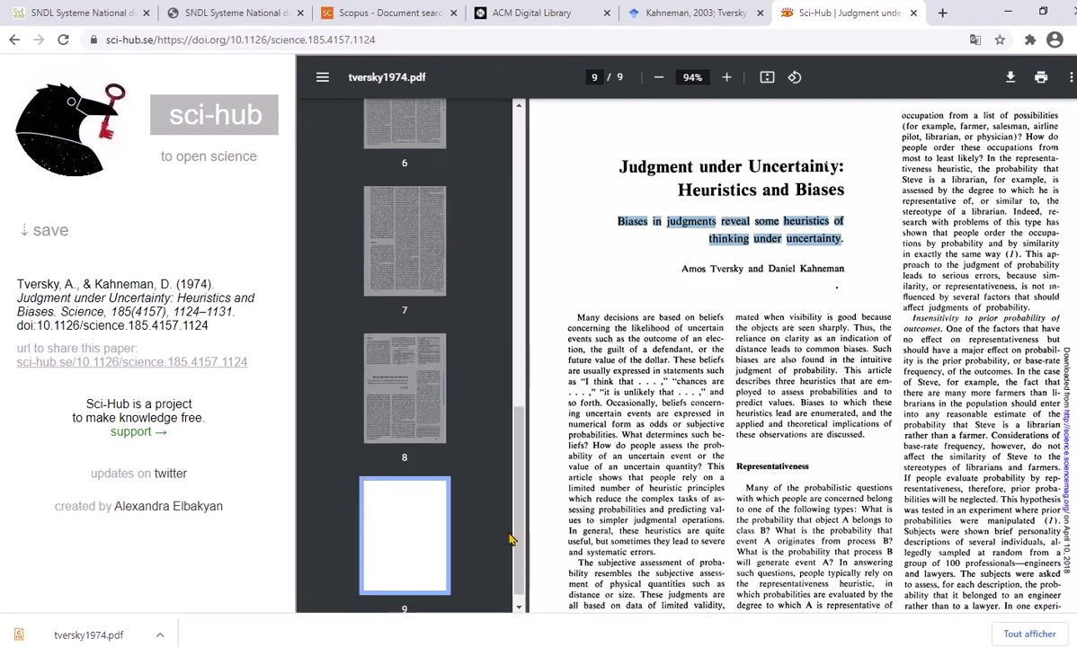
{"action": "left_click", "coordinate": [422, 412]}
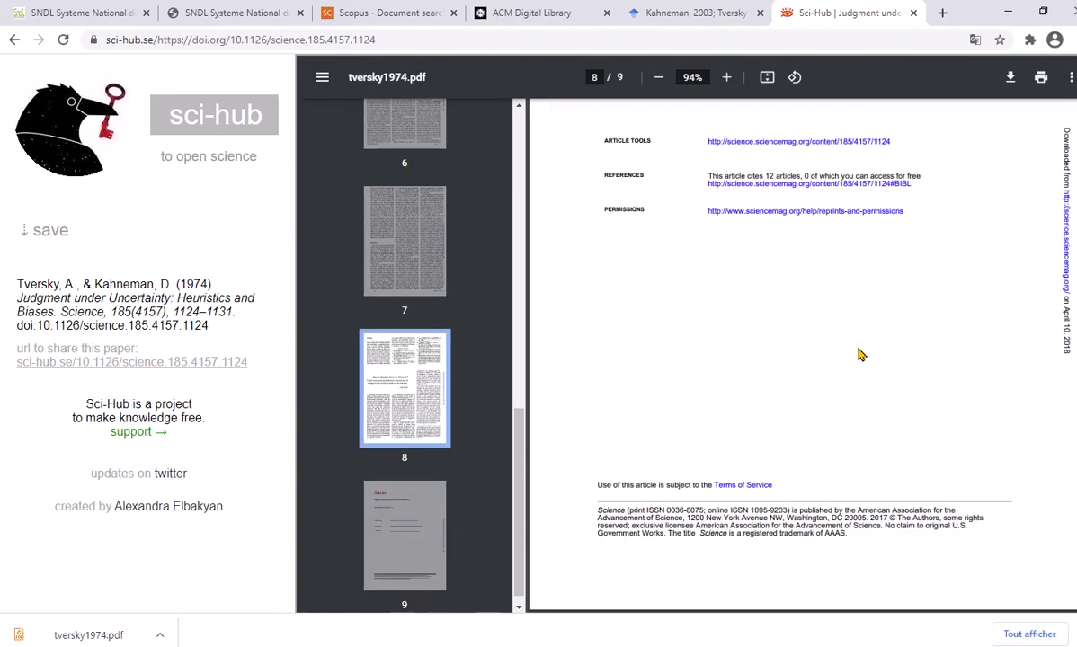
{"action": "scroll", "coordinate": [859, 355], "scroll_direction": "up", "scroll_amount": 5}
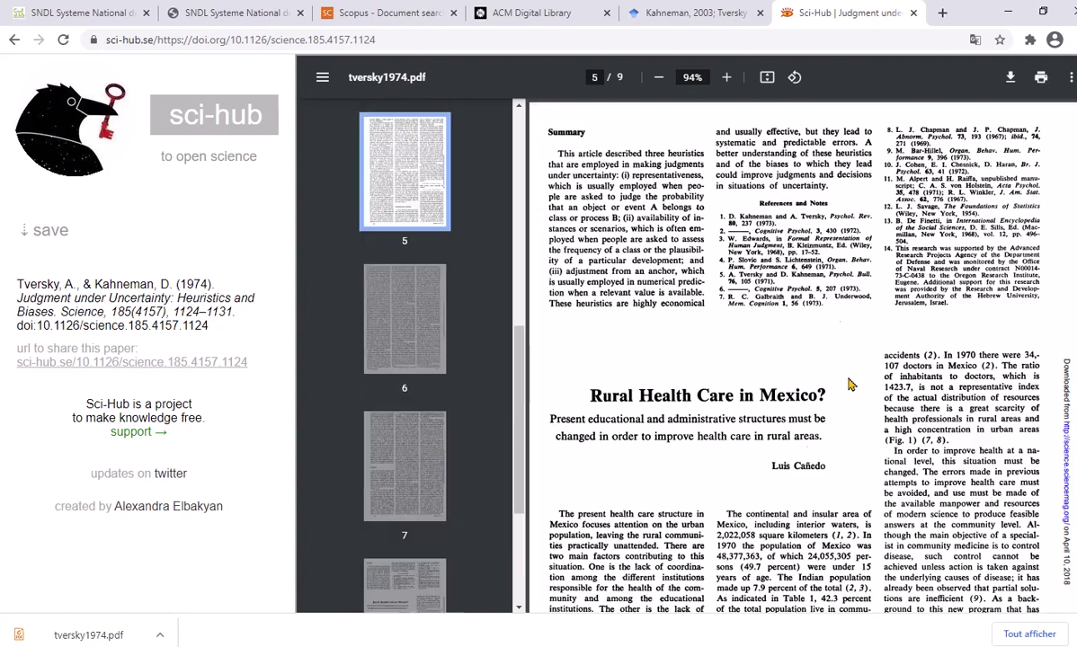
{"action": "scroll", "coordinate": [849, 385], "scroll_direction": "up", "scroll_amount": 10}
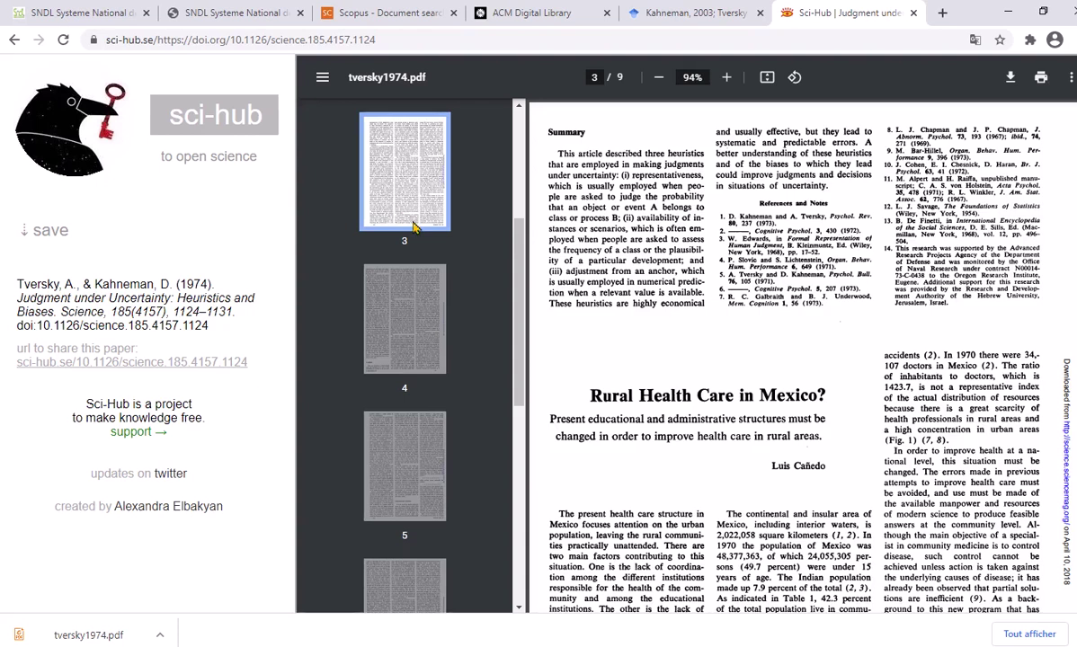
{"action": "scroll", "coordinate": [490, 226], "scroll_direction": "up", "scroll_amount": 3}
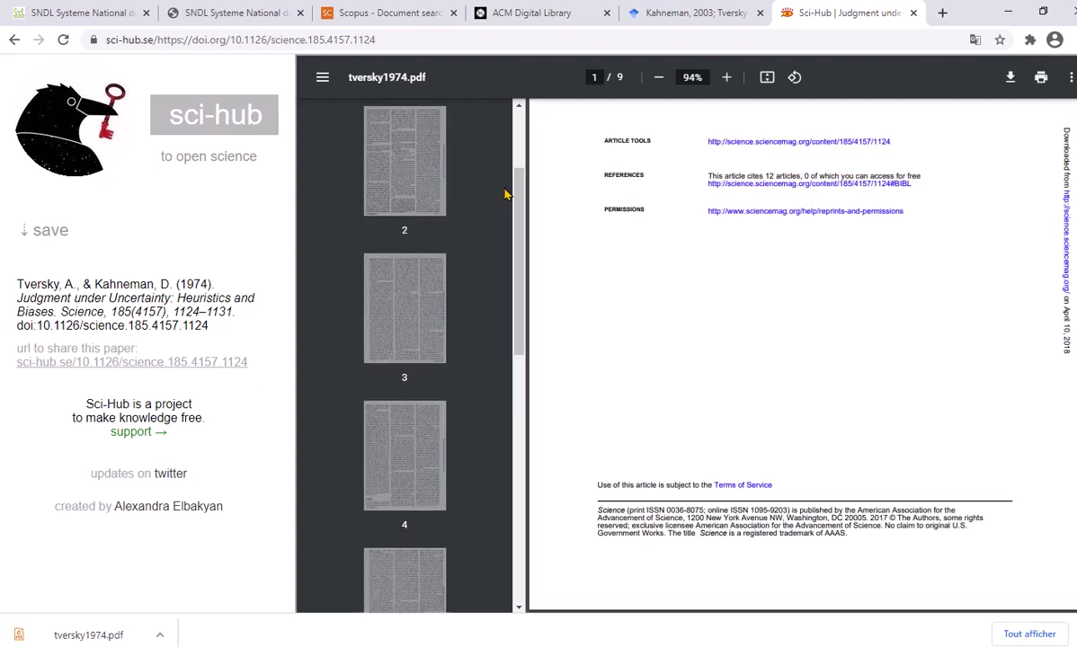
{"action": "scroll", "coordinate": [517, 162], "scroll_direction": "up", "scroll_amount": 2}
{"action": "scroll", "coordinate": [393, 180], "scroll_direction": "up", "scroll_amount": 1}
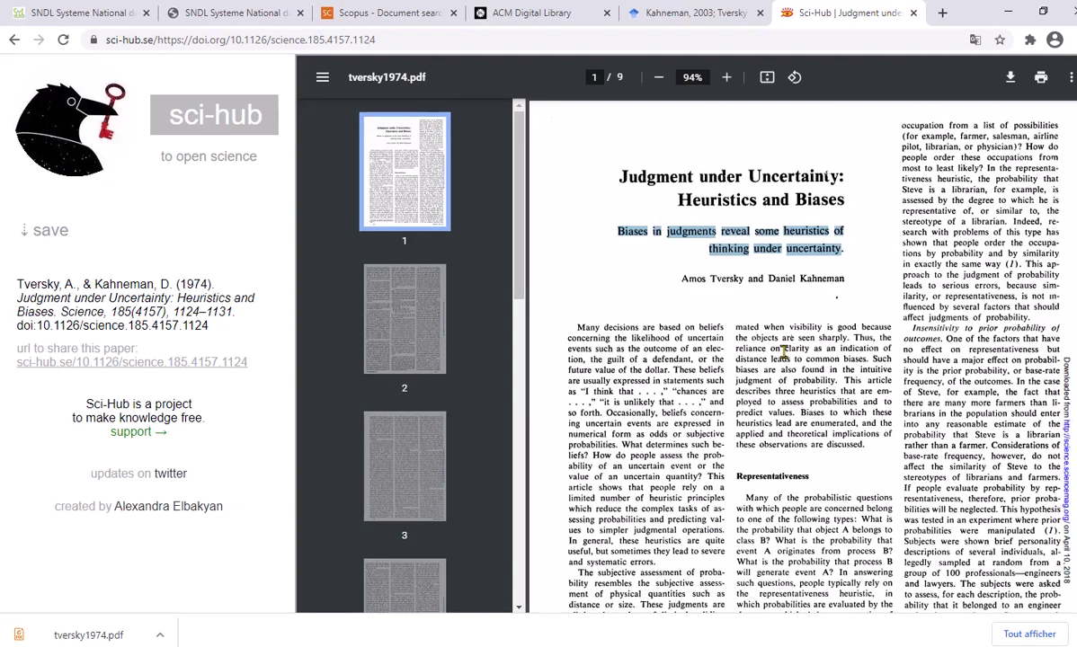
{"action": "scroll", "coordinate": [784, 350], "scroll_direction": "down", "scroll_amount": 2}
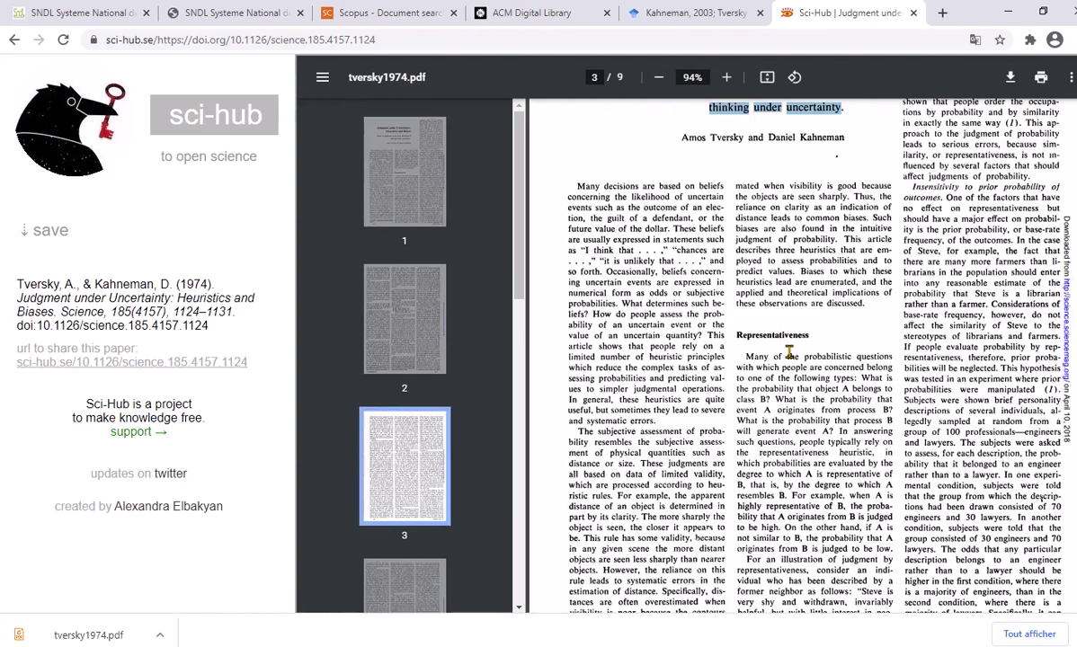
Set Google Scholar's bibliography manager to show citation import links for EndNote and save the settings
{"action": "key", "text": "ctrl+shift+Tab"}
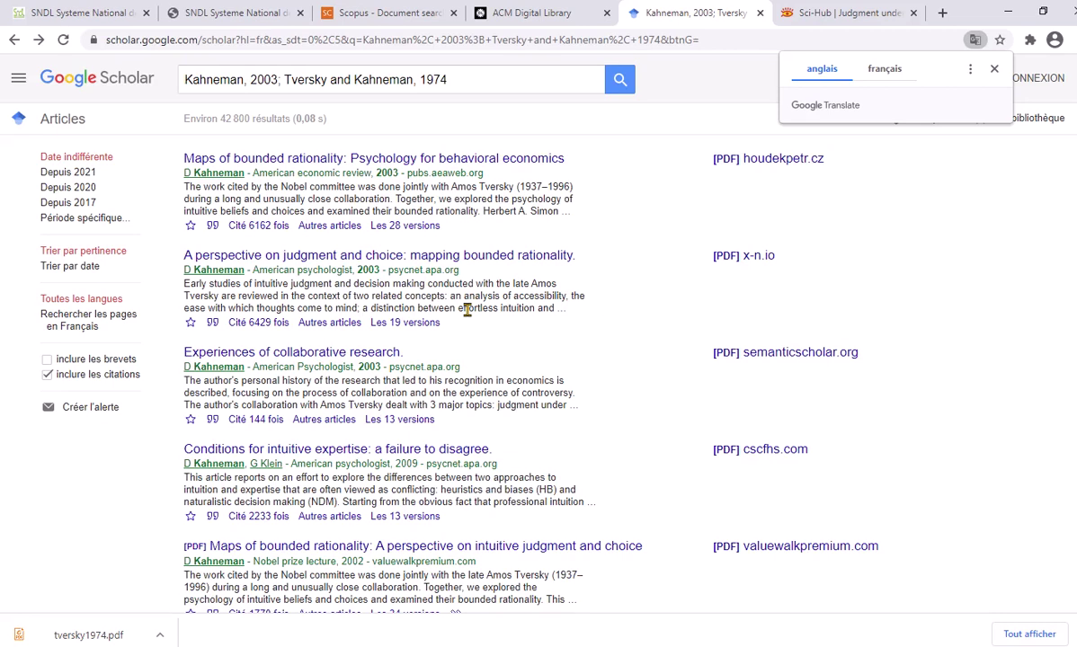
{"action": "mouse_move", "coordinate": [495, 25]}
{"action": "left_click", "coordinate": [17, 77]}
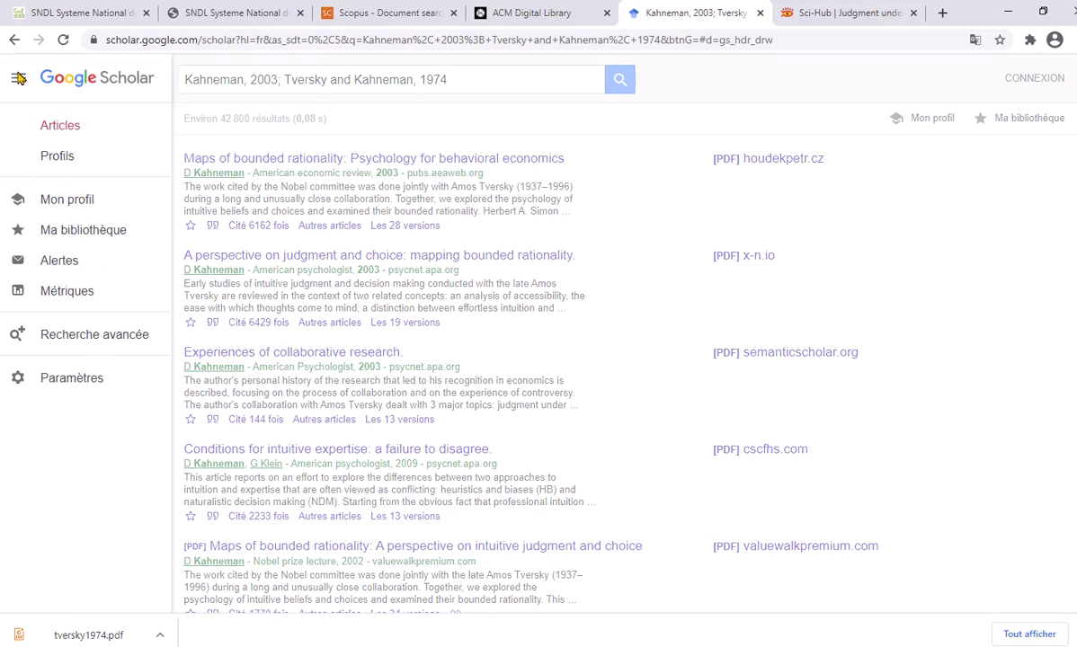
{"action": "left_click", "coordinate": [77, 380]}
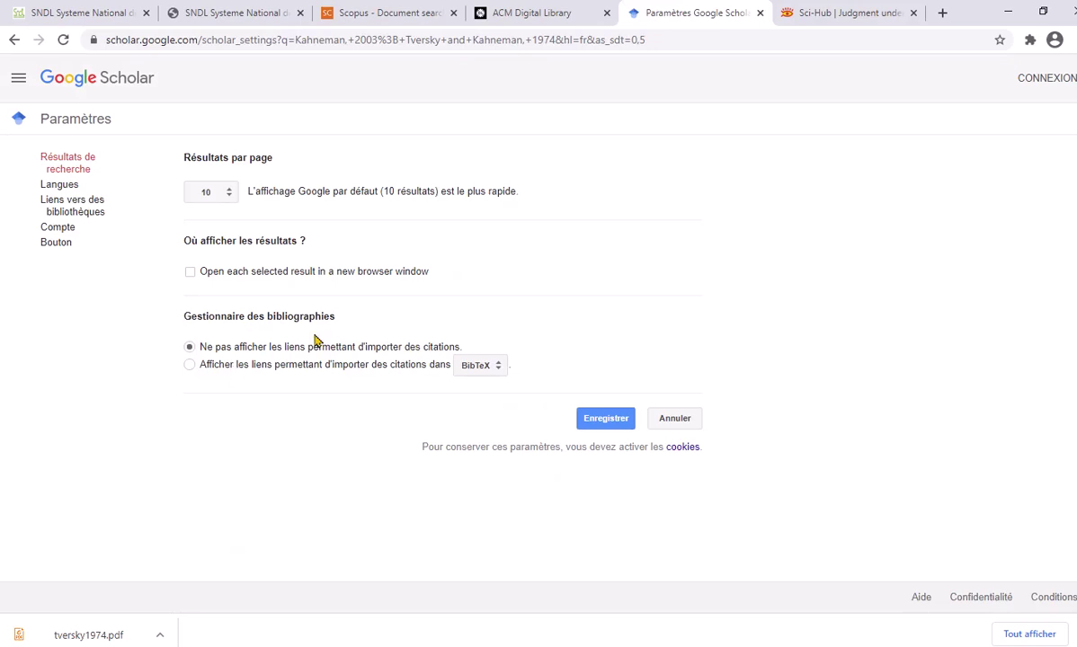
{"action": "left_click", "coordinate": [188, 366]}
{"action": "left_click", "coordinate": [500, 377]}
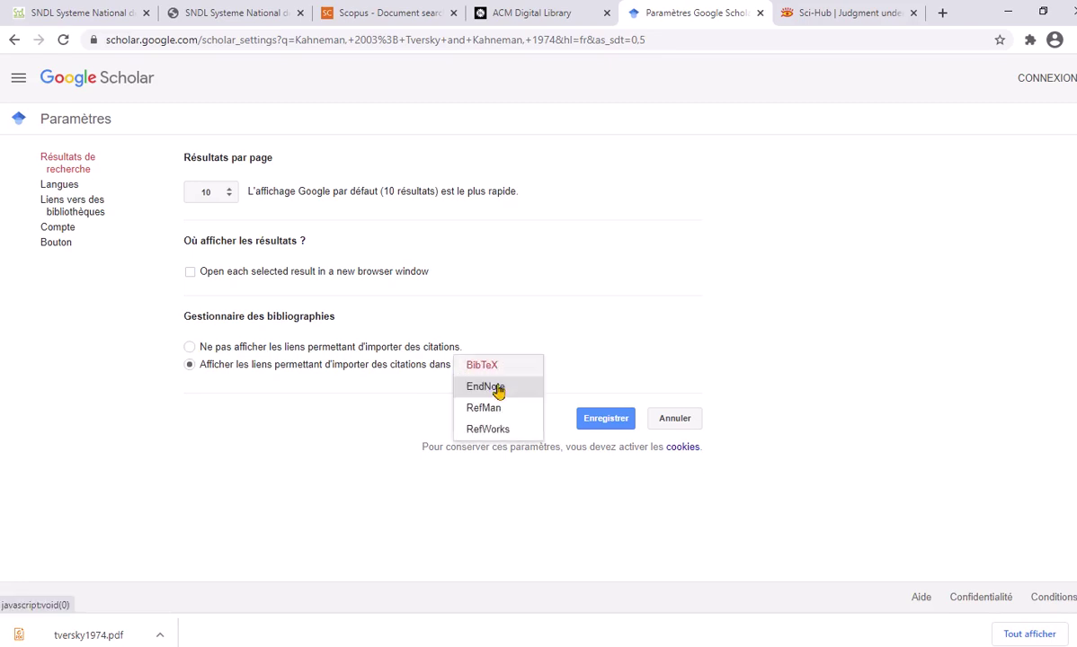
{"action": "left_click", "coordinate": [497, 388]}
{"action": "left_click", "coordinate": [600, 418]}
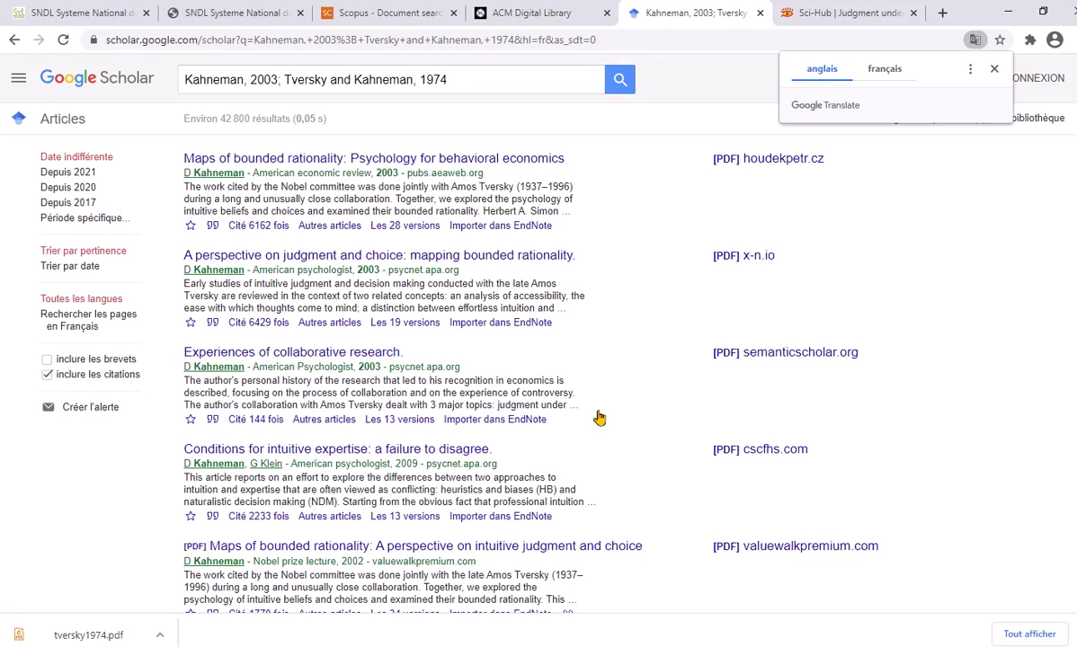
Look through the Google Scholar results for the Kahneman and Tversky query, checking their EndNote import links and available PDF sources
{"action": "left_click", "coordinate": [481, 232]}
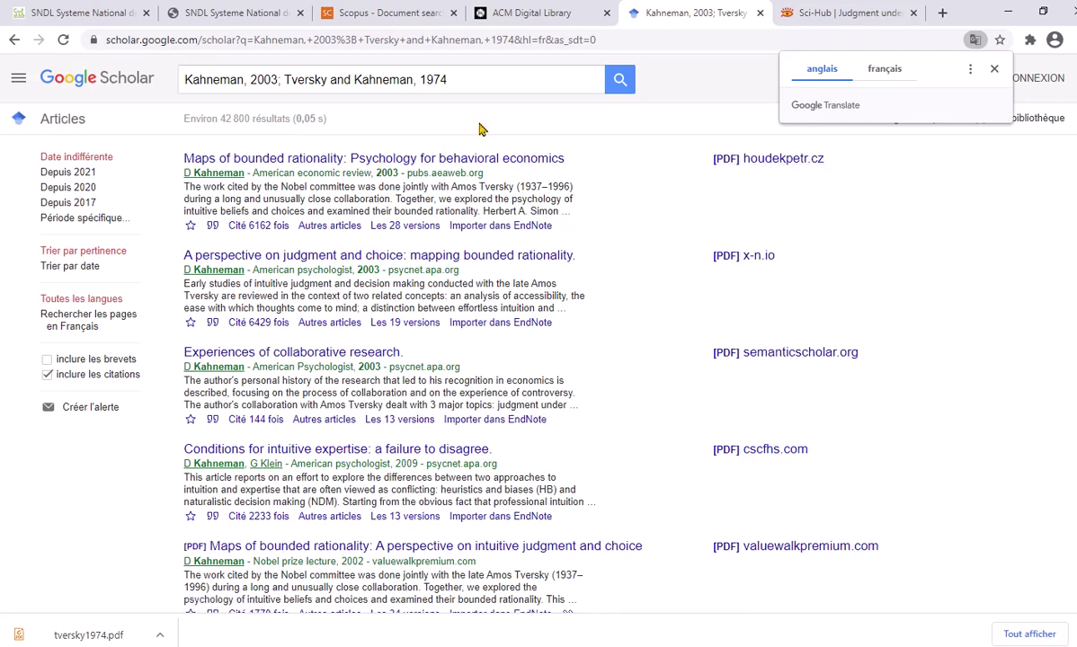
{"action": "scroll", "coordinate": [761, 269], "scroll_direction": "down", "scroll_amount": 5}
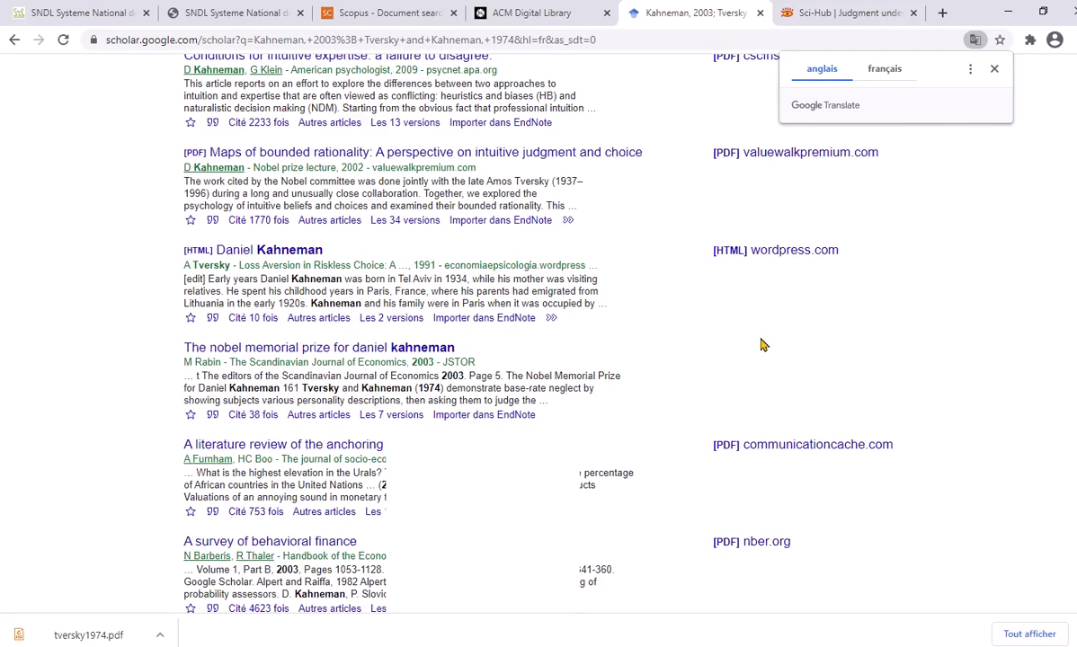
{"action": "scroll", "coordinate": [458, 308], "scroll_direction": "down", "scroll_amount": 1}
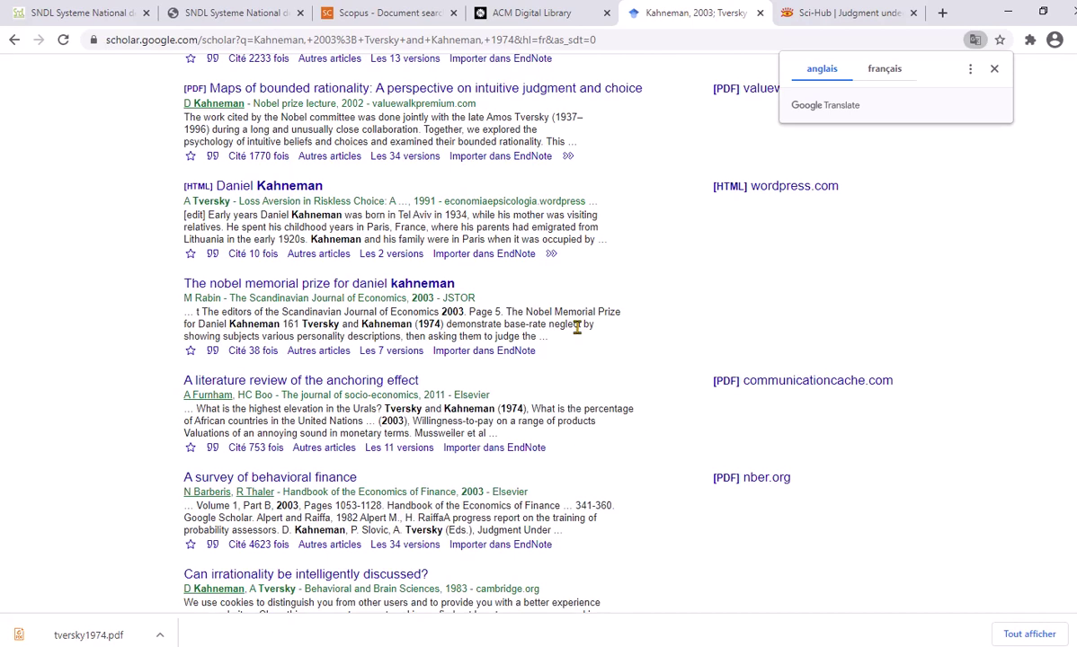
{"action": "scroll", "coordinate": [582, 334], "scroll_direction": "up", "scroll_amount": 7}
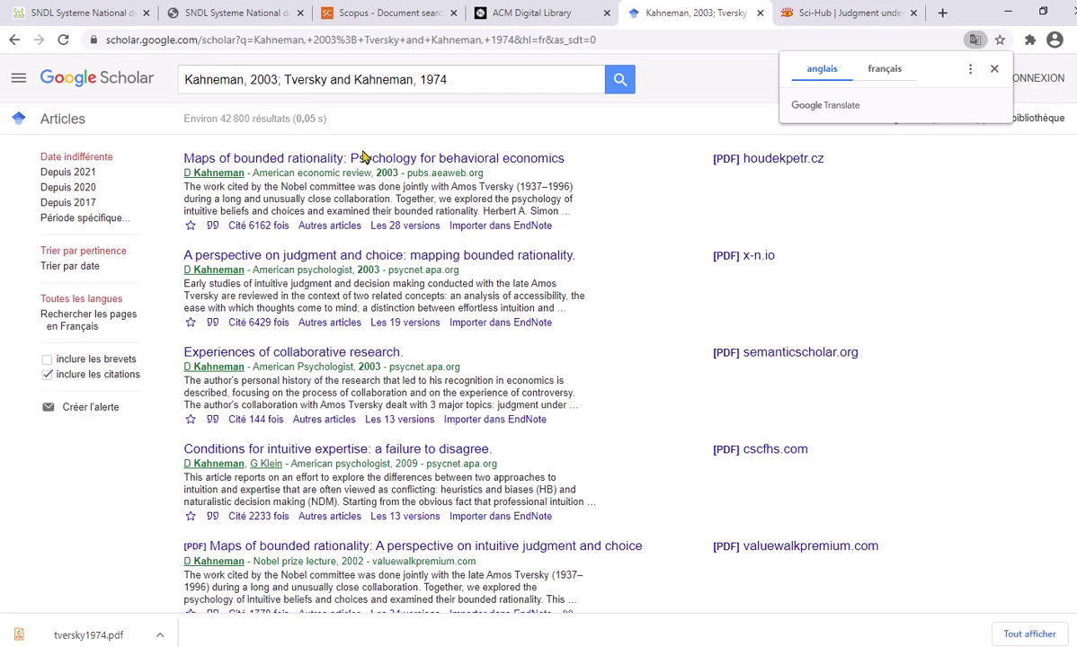
{"action": "scroll", "coordinate": [332, 198], "scroll_direction": "down", "scroll_amount": 1}
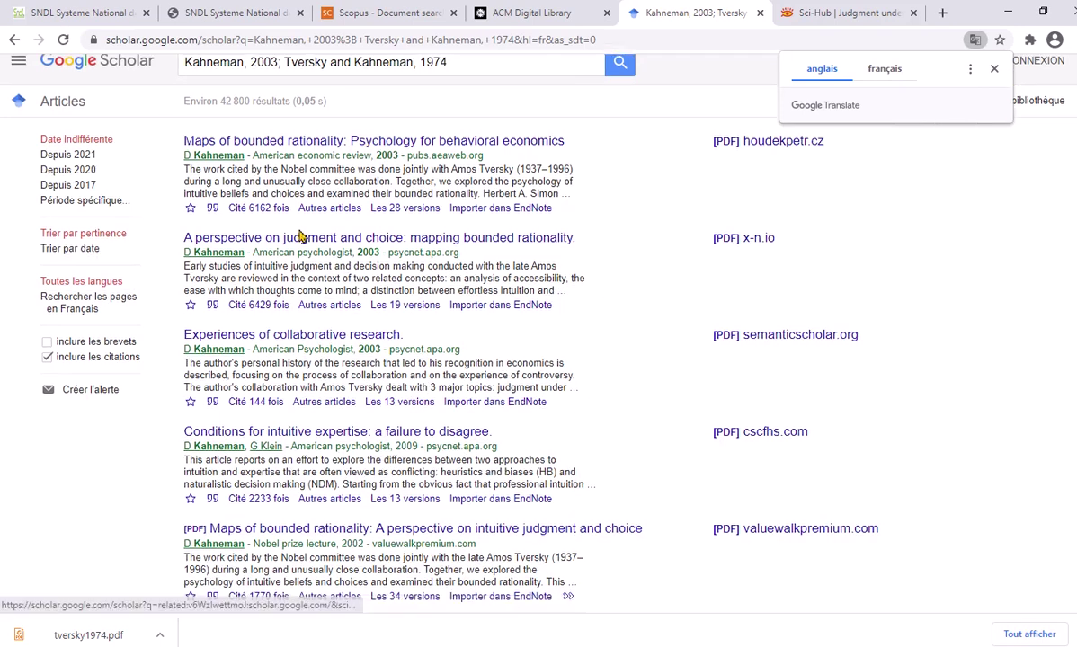
{"action": "scroll", "coordinate": [269, 197], "scroll_direction": "down", "scroll_amount": 1}
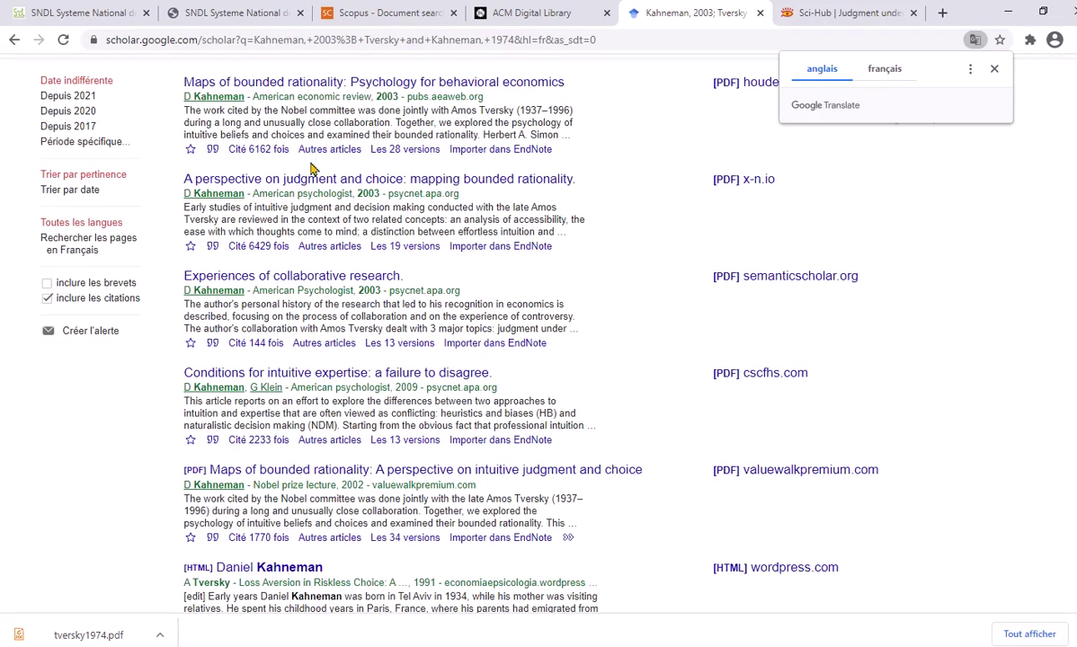
{"action": "scroll", "coordinate": [315, 180], "scroll_direction": "up", "scroll_amount": 1}
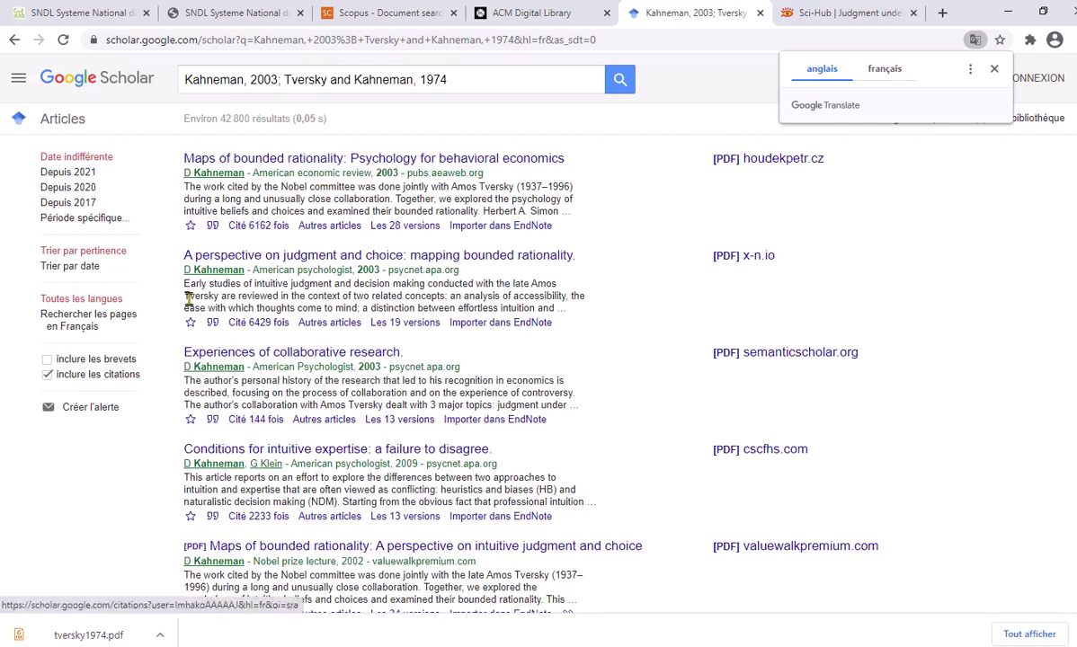
{"action": "scroll", "coordinate": [187, 361], "scroll_direction": "down", "scroll_amount": 2}
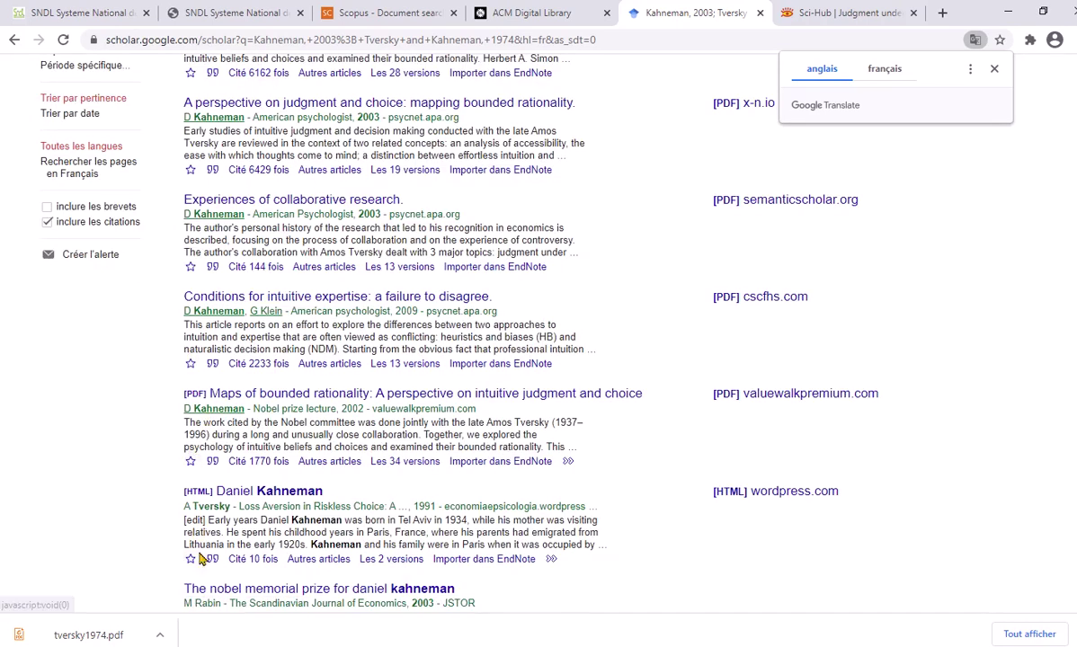
{"action": "scroll", "coordinate": [270, 240], "scroll_direction": "up", "scroll_amount": 2}
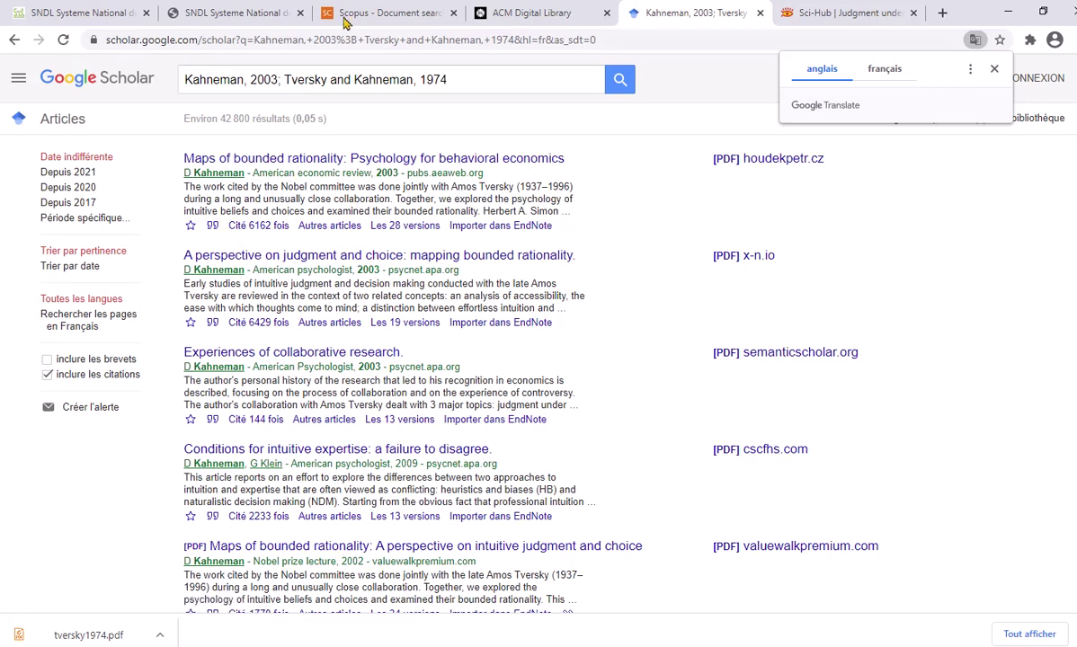
Switch to EndNote and widen the reference list by narrowing the reference details area
{"action": "left_click", "coordinate": [239, 15]}
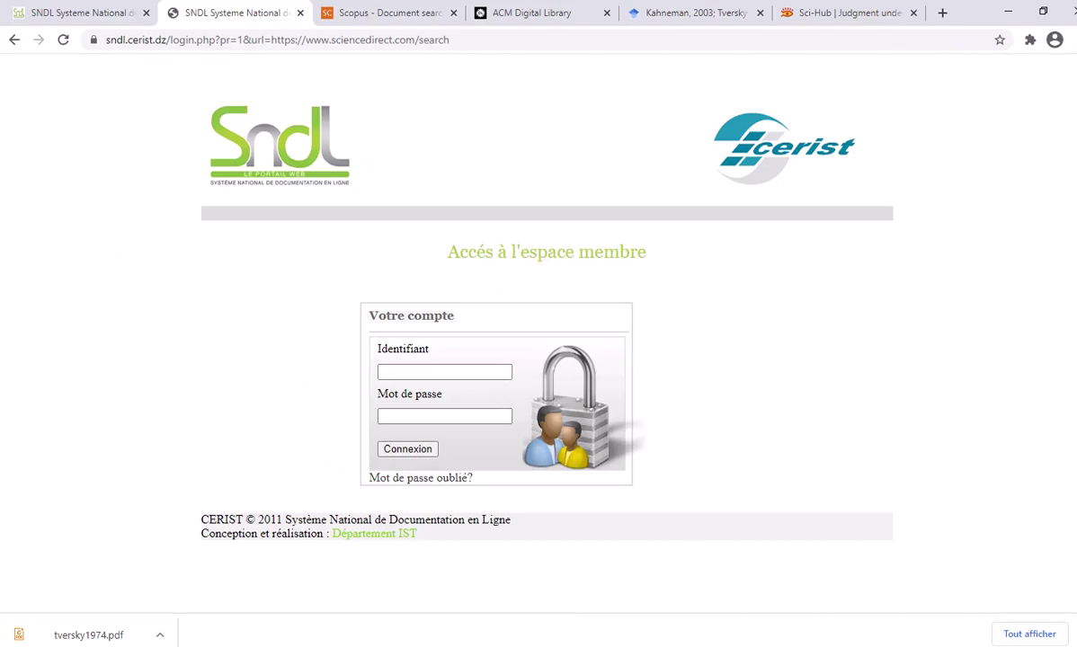
{"action": "key", "text": "alt+Tab"}
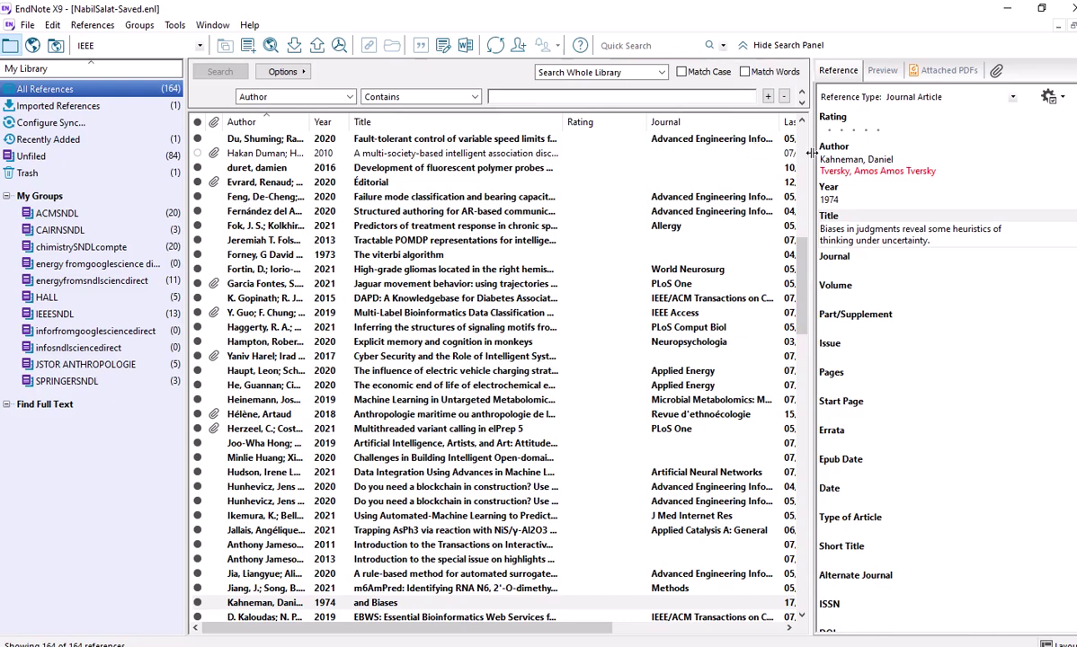
{"action": "left_click_drag", "start_coordinate": [812, 152], "coordinate": [901, 159]}
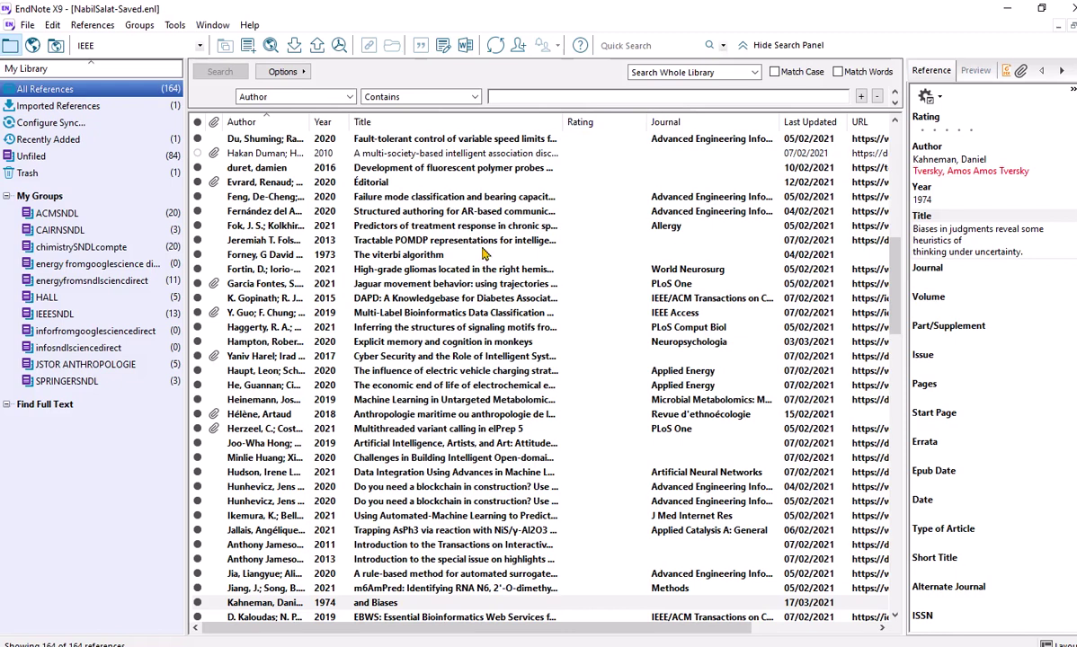
{"action": "scroll", "coordinate": [341, 148], "scroll_direction": "up", "scroll_amount": 5}
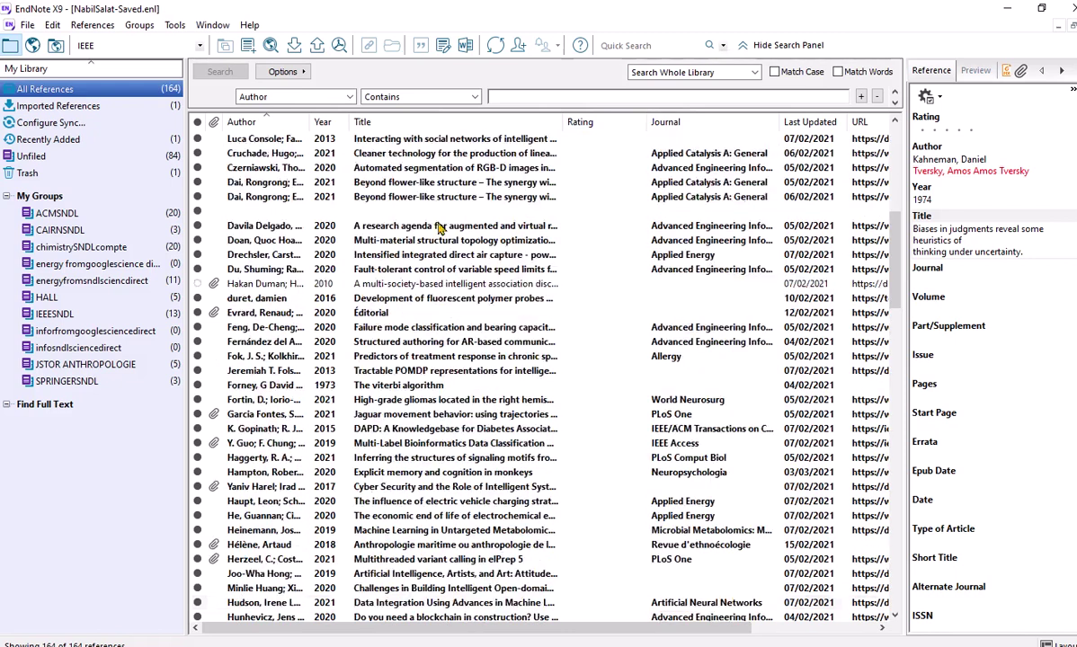
{"action": "scroll", "coordinate": [441, 229], "scroll_direction": "up", "scroll_amount": 8}
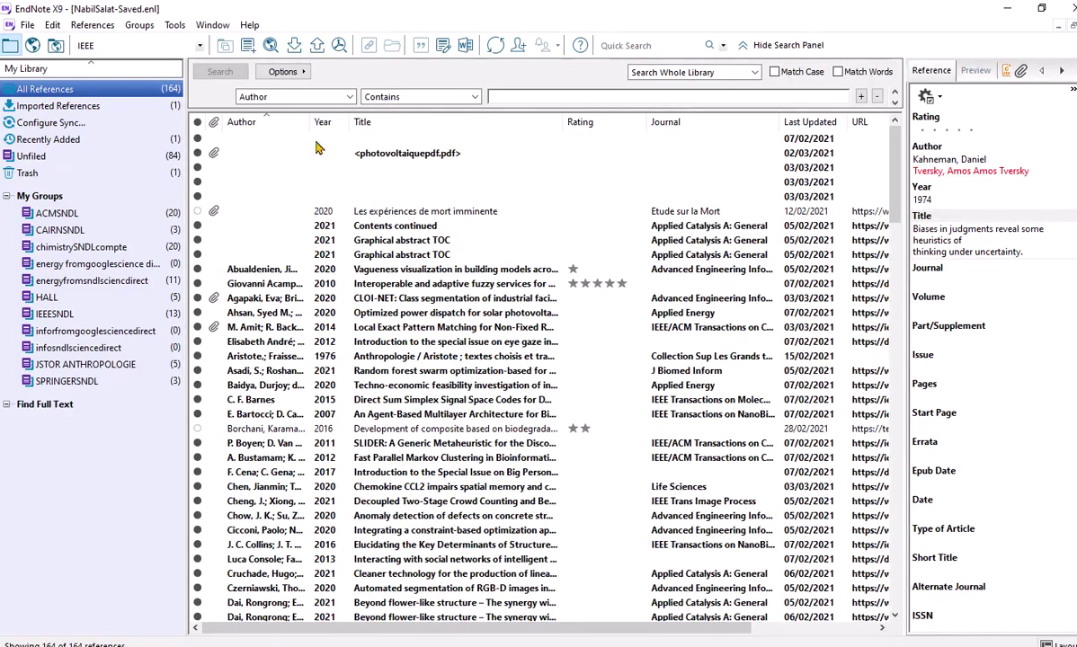
Select the reference "Les expériences de mort imminente" and discard the unsaved changes to the previously edited 1974 reference
{"action": "left_click", "coordinate": [319, 216]}
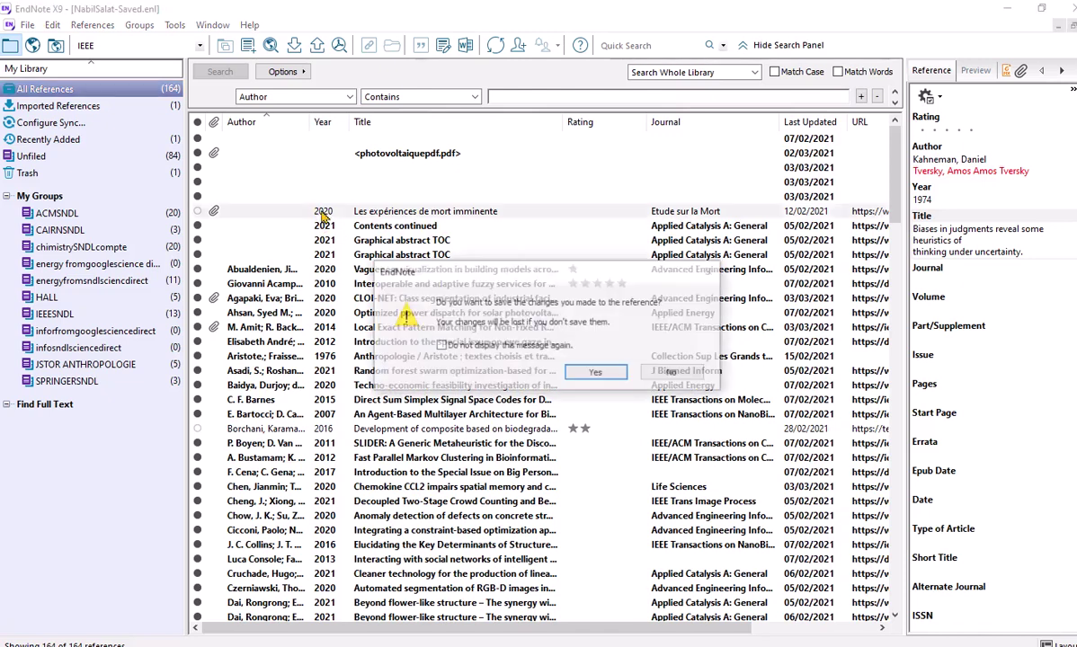
{"action": "left_click", "coordinate": [678, 373]}
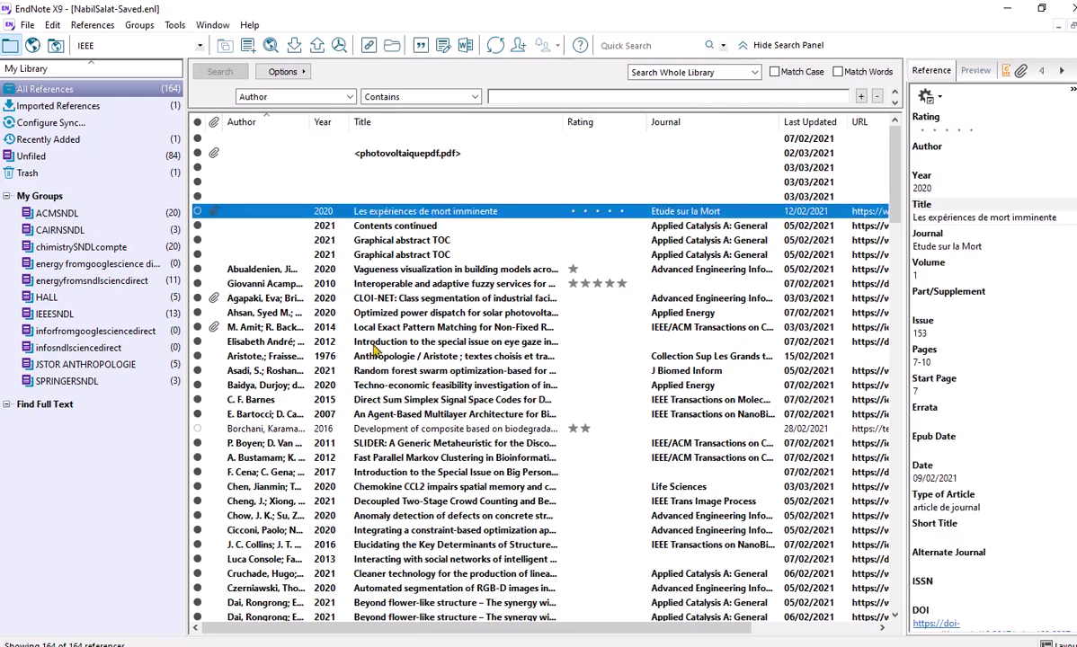
{"action": "scroll", "coordinate": [359, 281], "scroll_direction": "down", "scroll_amount": 1}
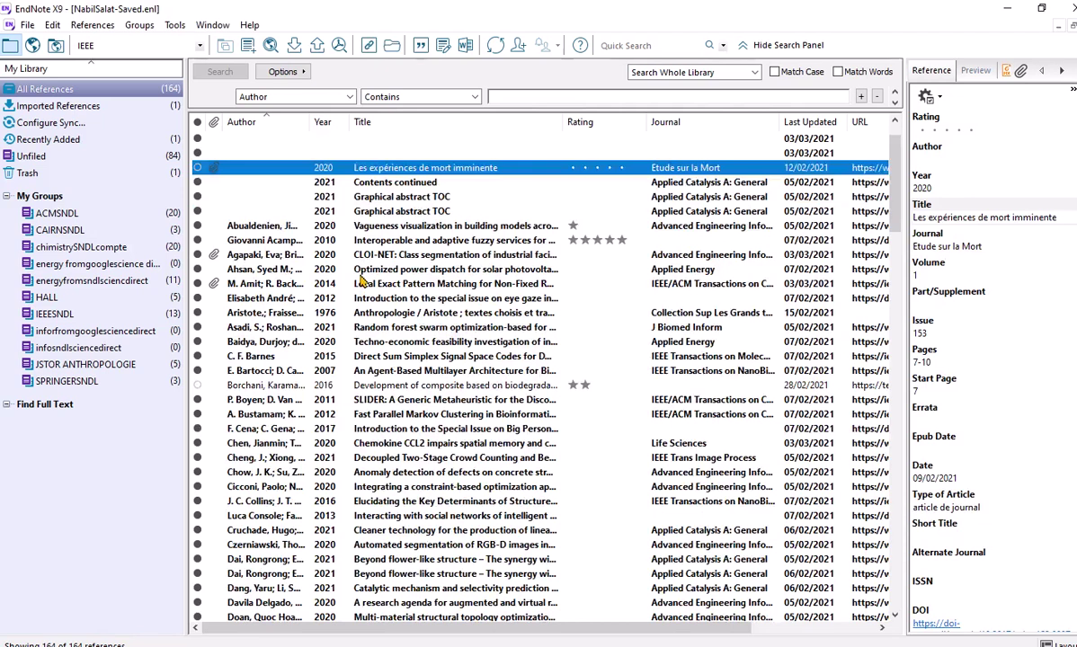
{"action": "scroll", "coordinate": [359, 281], "scroll_direction": "up", "scroll_amount": 1}
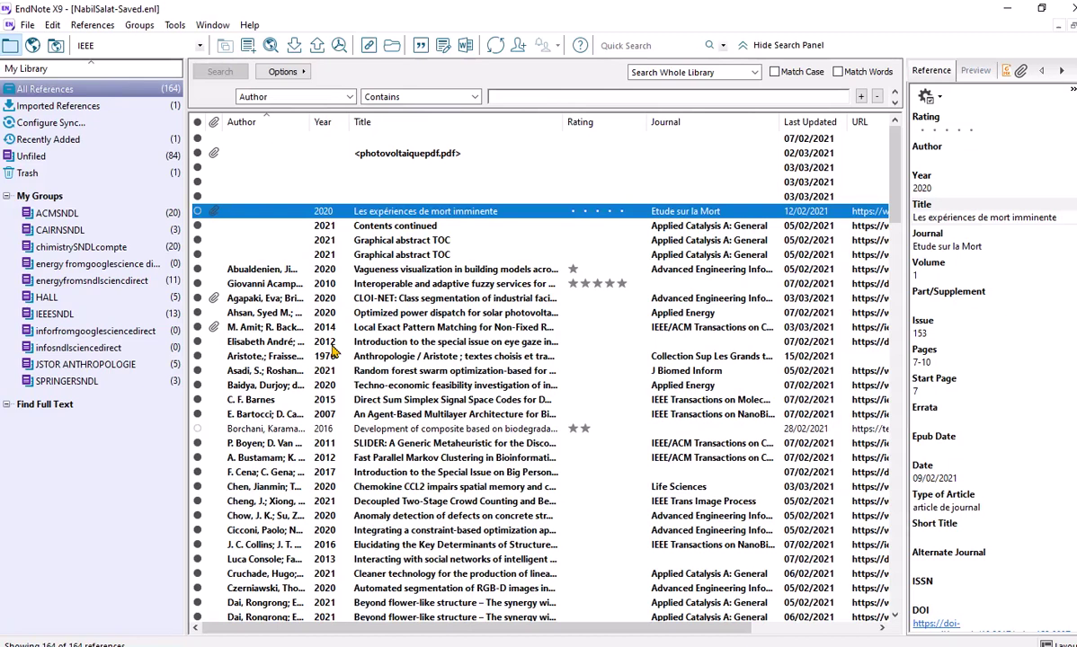
Sort the library's references by year, oldest first, and look through the ordered list
{"action": "left_click", "coordinate": [325, 123]}
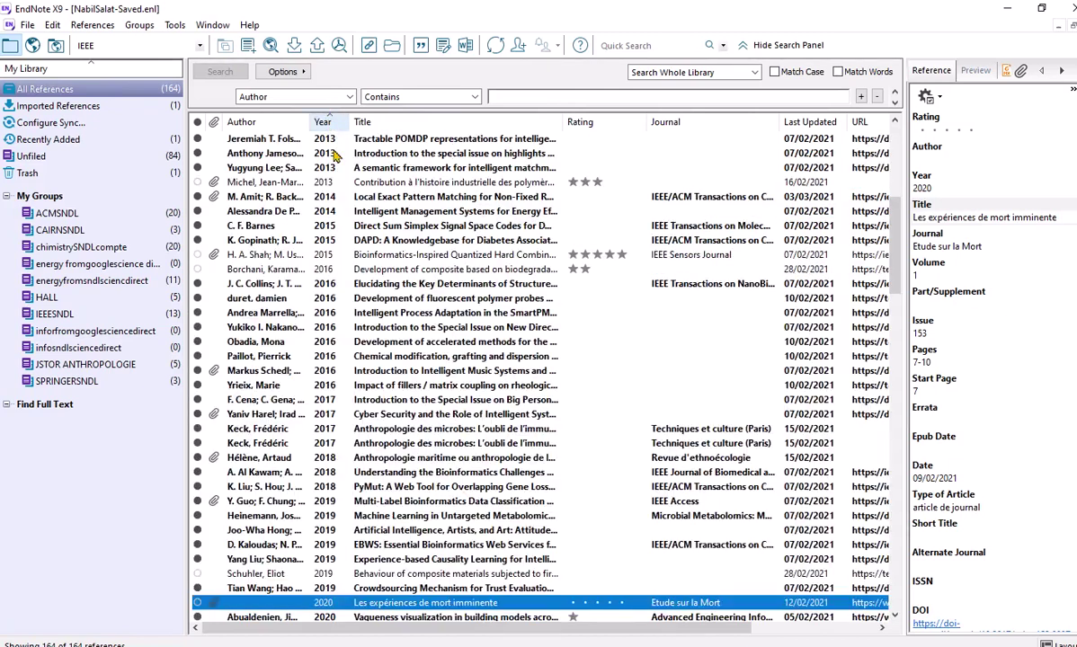
{"action": "scroll", "coordinate": [400, 230], "scroll_direction": "up", "scroll_amount": 4}
{"action": "scroll", "coordinate": [400, 229], "scroll_direction": "up", "scroll_amount": 4}
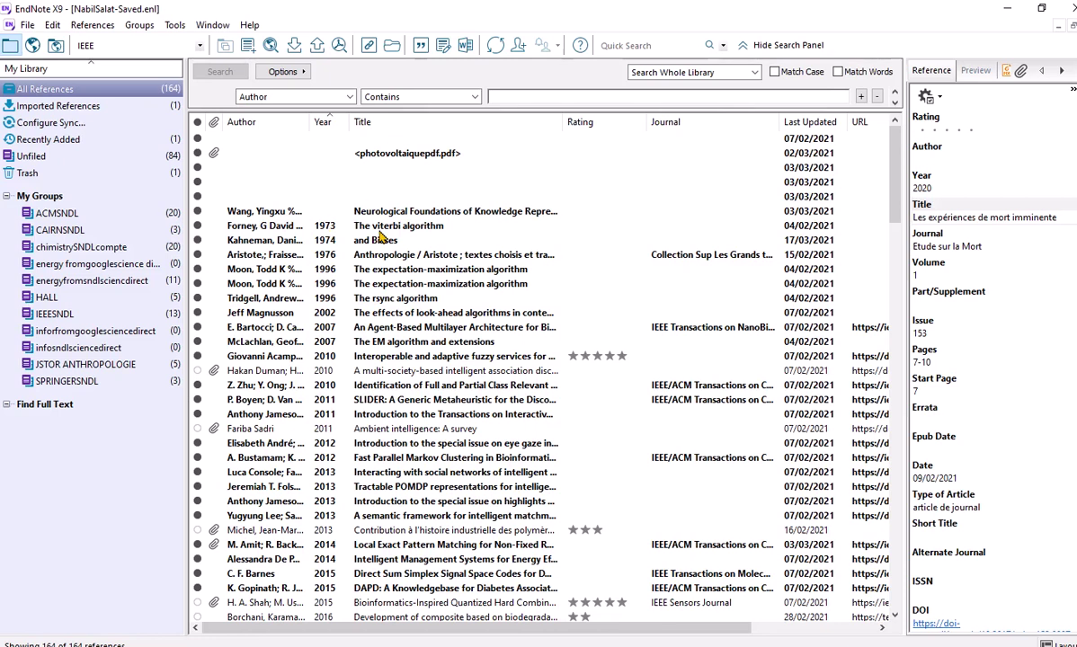
{"action": "scroll", "coordinate": [382, 237], "scroll_direction": "down", "scroll_amount": 4}
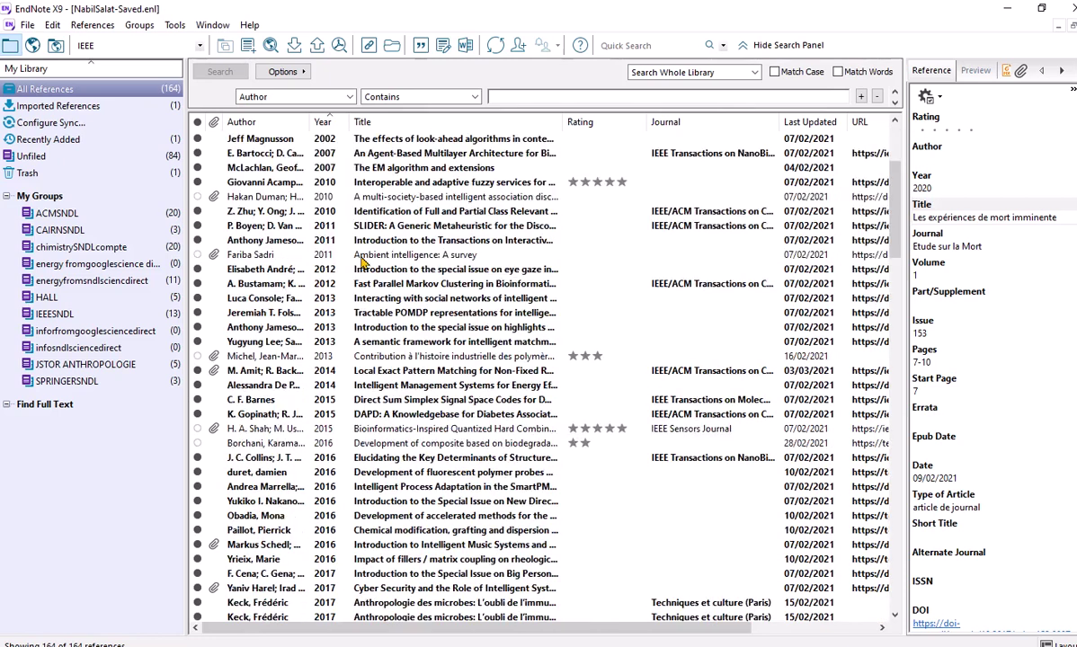
{"action": "scroll", "coordinate": [364, 262], "scroll_direction": "down", "scroll_amount": 9}
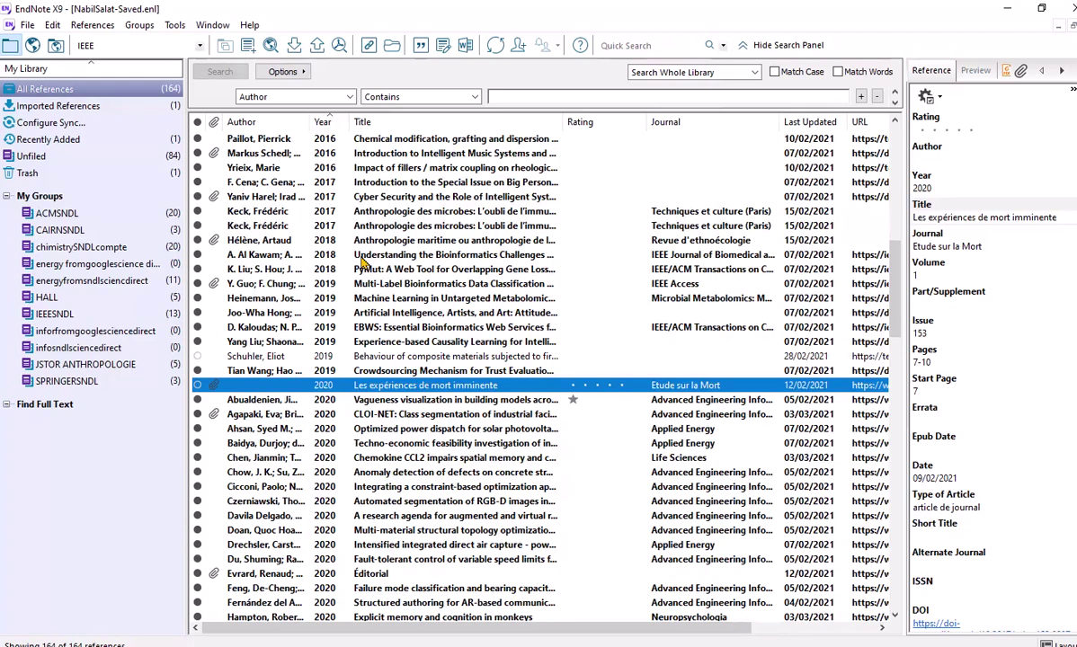
{"action": "scroll", "coordinate": [364, 261], "scroll_direction": "up", "scroll_amount": 15}
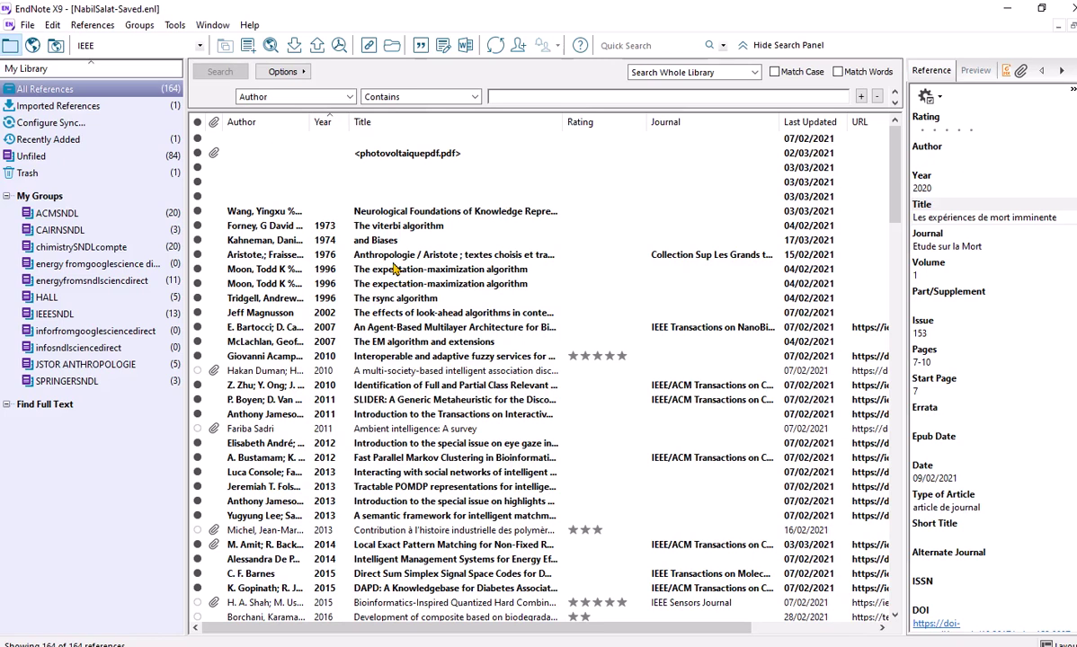
Reverse the year sorting to put the newest references first, and widen the reference list further
{"action": "left_click", "coordinate": [322, 122]}
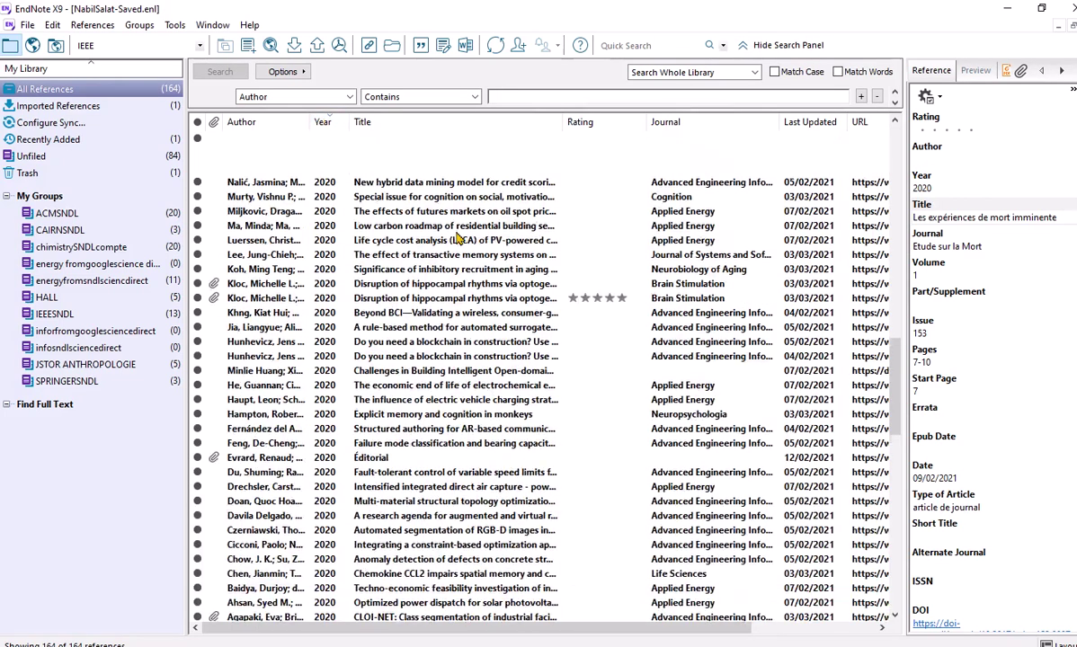
{"action": "scroll", "coordinate": [455, 239], "scroll_direction": "up", "scroll_amount": 10}
{"action": "scroll", "coordinate": [456, 238], "scroll_direction": "up", "scroll_amount": 6}
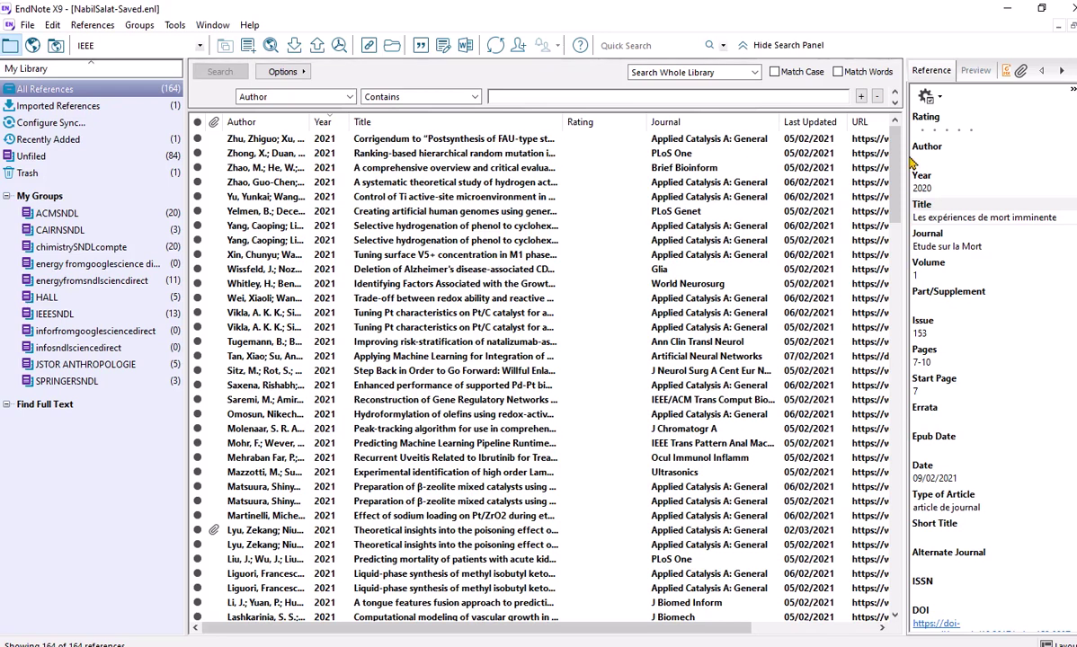
{"action": "left_click_drag", "start_coordinate": [901, 157], "coordinate": [944, 156]}
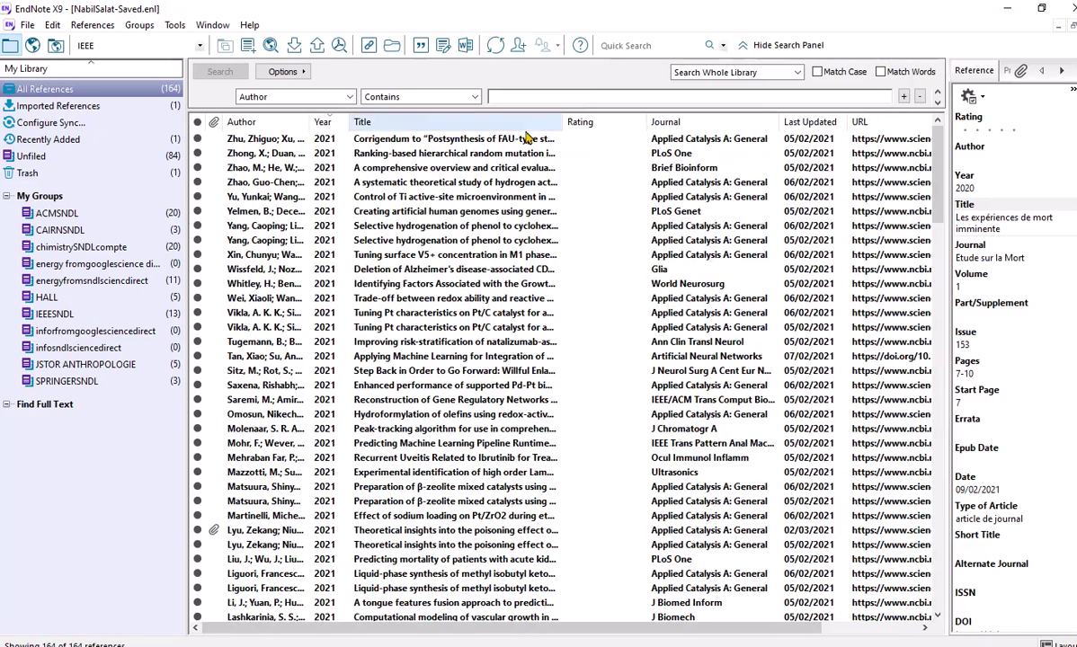
Sort the references by title and open the choice of columns displayed in the reference list
{"action": "right_click", "coordinate": [582, 141]}
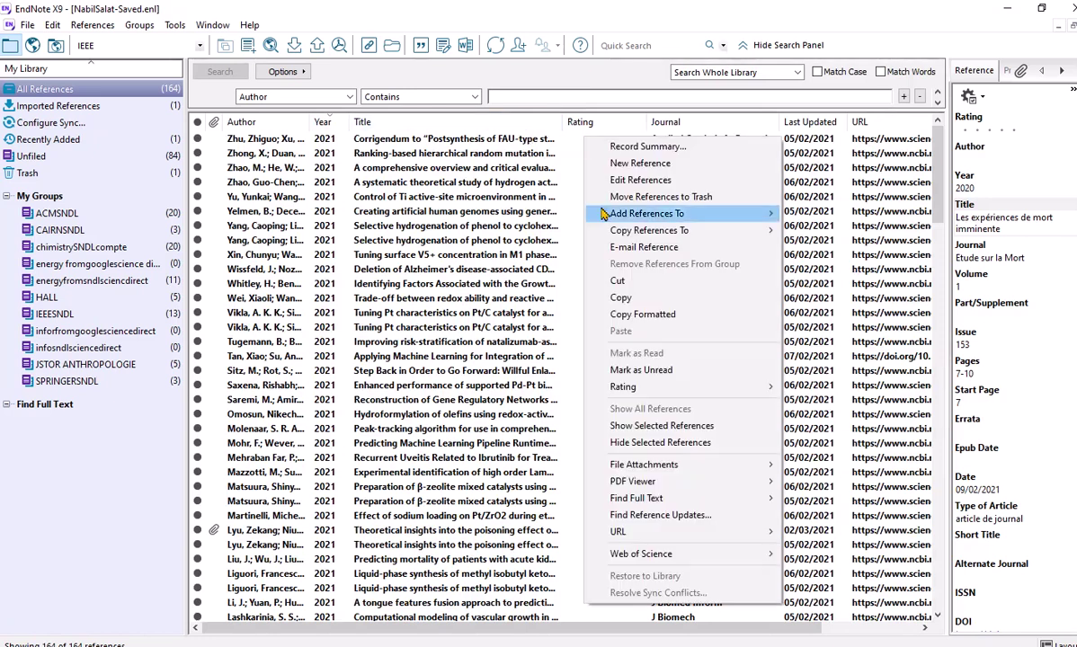
{"action": "left_click", "coordinate": [382, 123]}
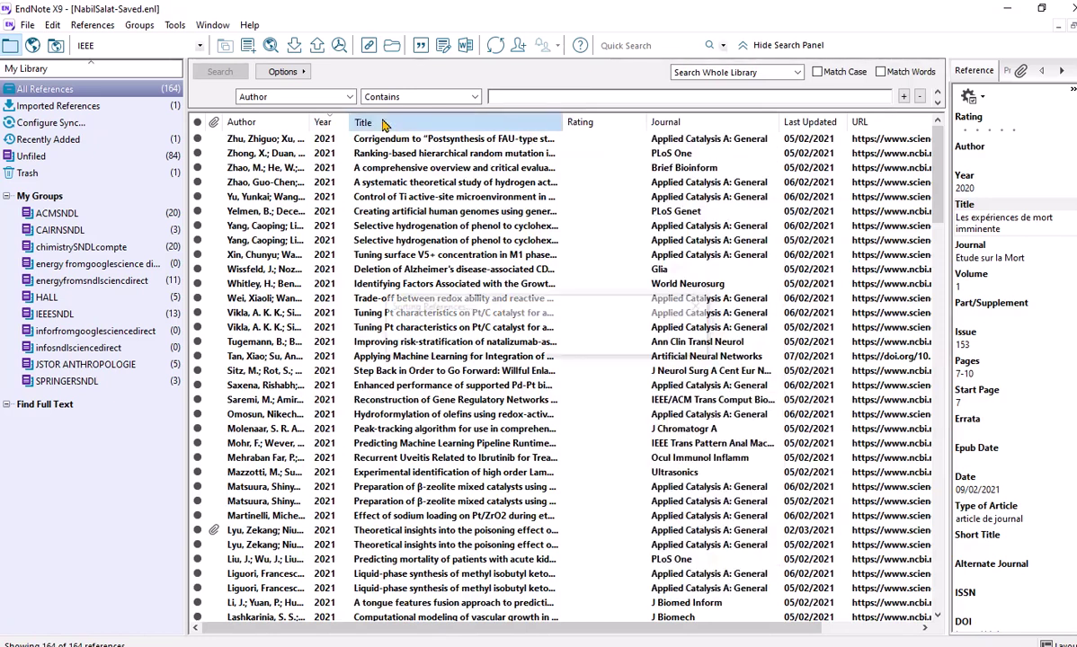
{"action": "left_click", "coordinate": [382, 124]}
{"action": "right_click", "coordinate": [382, 123]}
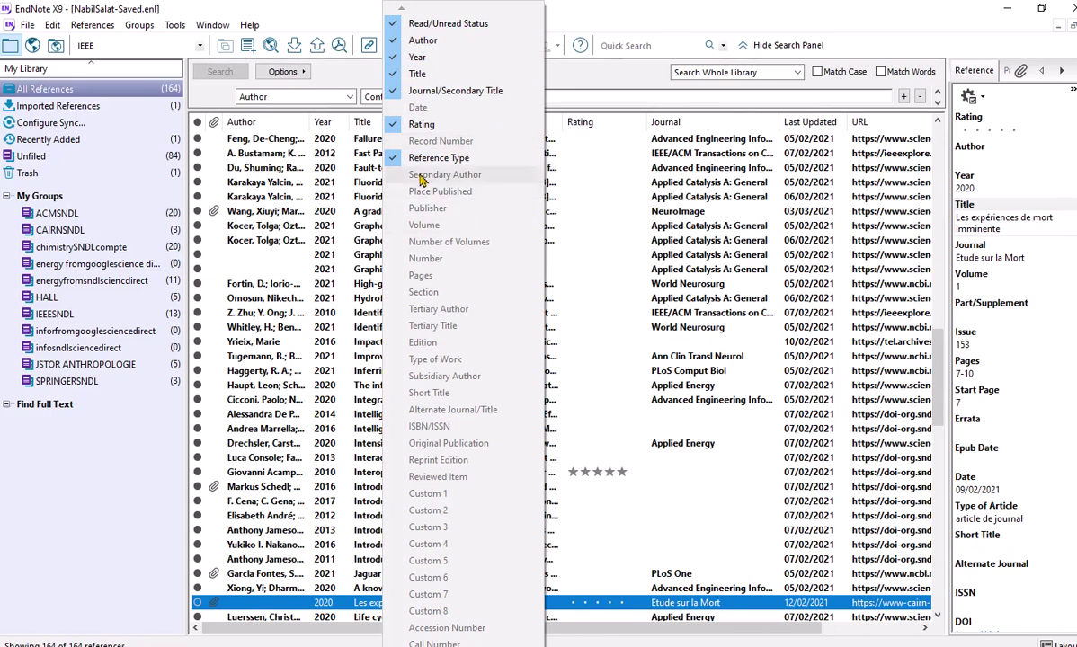
Sort the references by rating and give "Les expériences de mort imminente" a three-star rating
{"action": "left_click", "coordinate": [608, 129]}
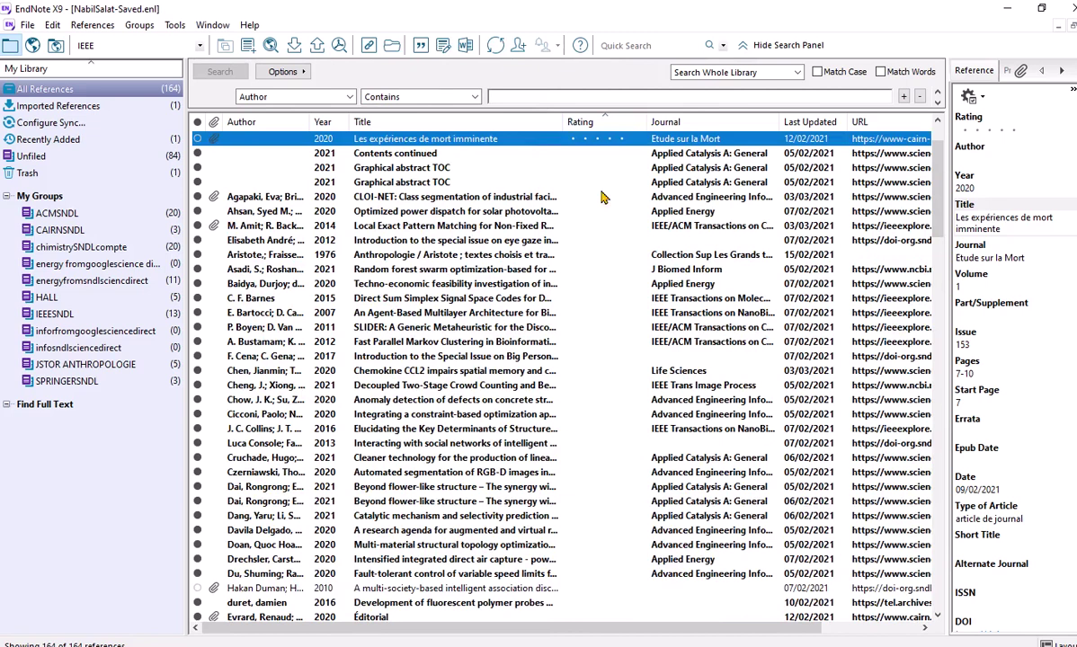
{"action": "scroll", "coordinate": [580, 205], "scroll_direction": "up", "scroll_amount": 2}
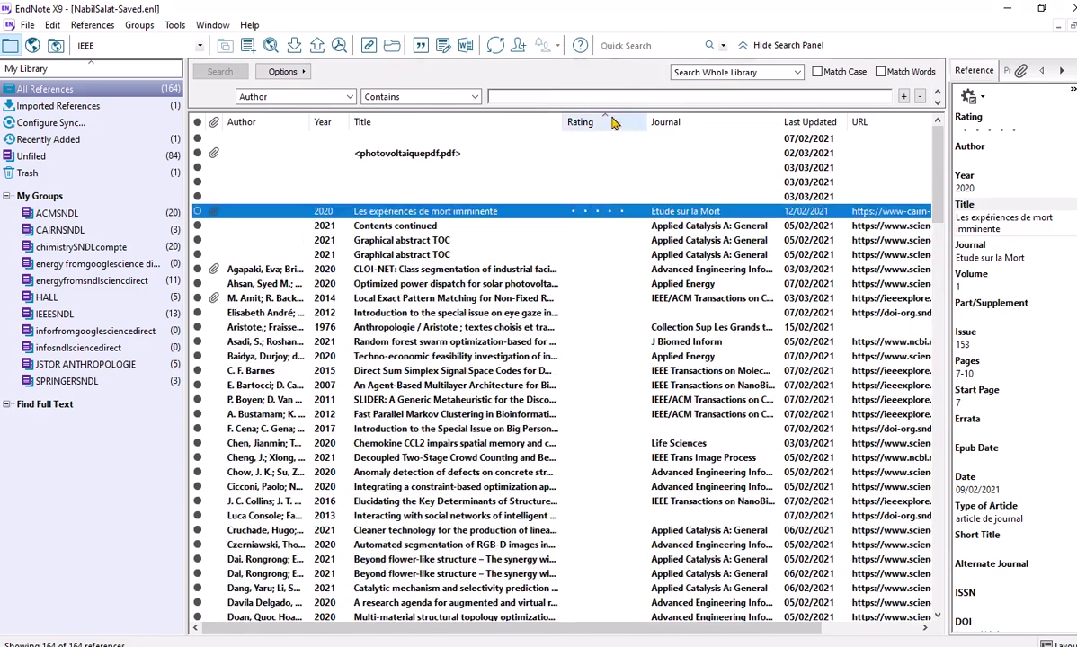
{"action": "left_click", "coordinate": [574, 212]}
{"action": "left_click", "coordinate": [588, 213]}
{"action": "left_click", "coordinate": [599, 213]}
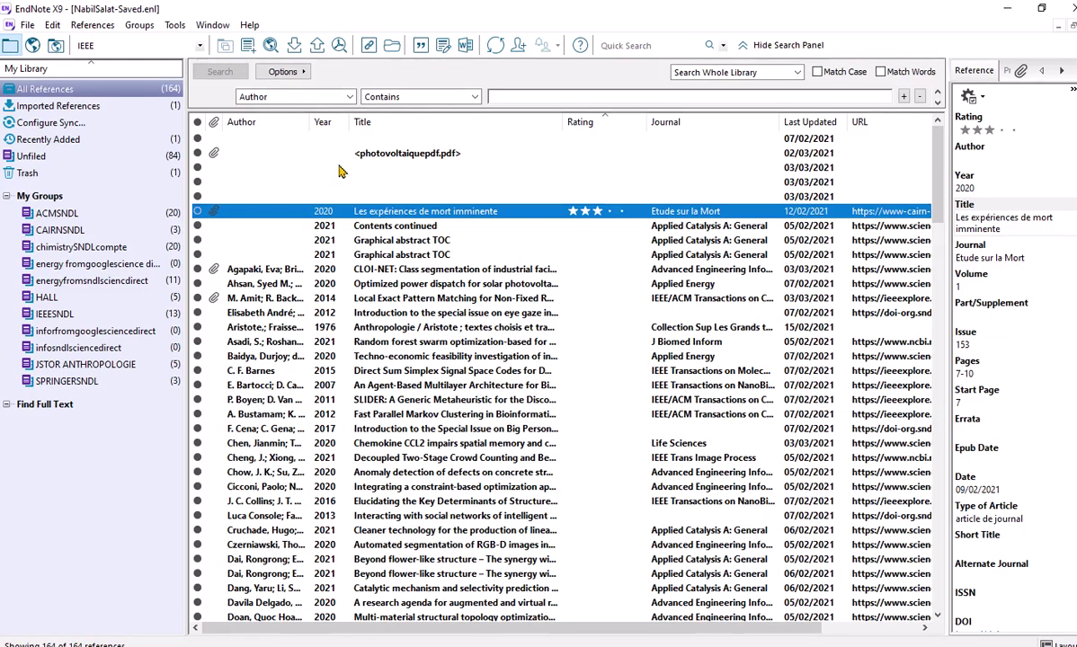
Sort the references by year with the newest first and return to the start of the list
{"action": "left_click", "coordinate": [323, 122]}
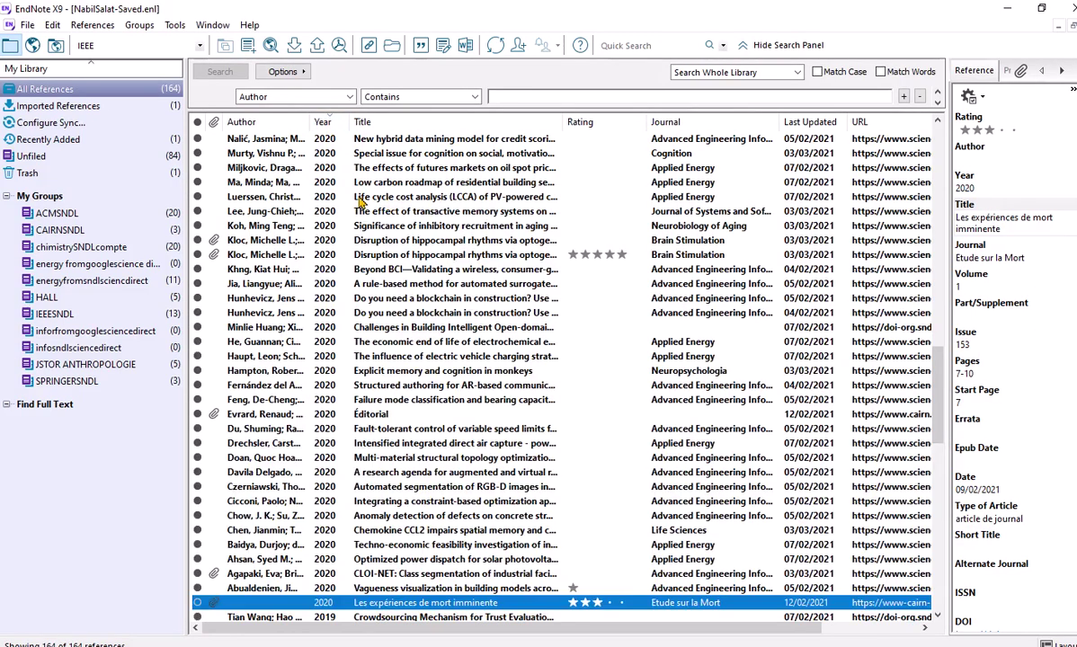
{"action": "scroll", "coordinate": [360, 202], "scroll_direction": "up", "scroll_amount": 3}
{"action": "scroll", "coordinate": [360, 201], "scroll_direction": "up", "scroll_amount": 15}
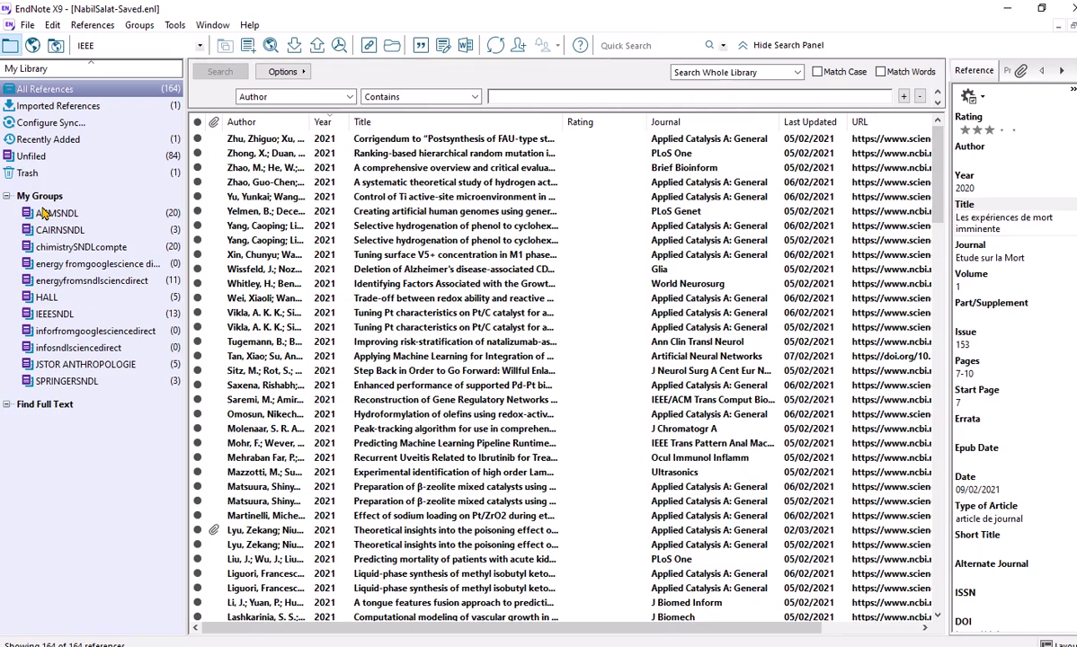
Open the choice of columns for the reference list, dismiss it, and sort the references by year again, newest first
{"action": "right_click", "coordinate": [714, 123]}
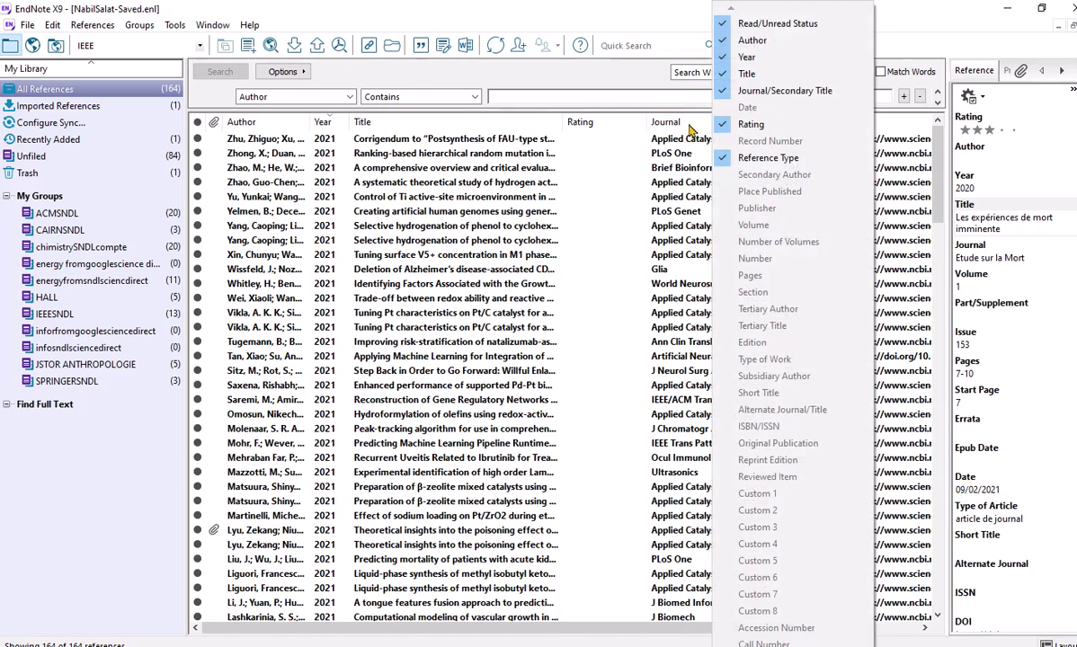
{"action": "left_click", "coordinate": [901, 126]}
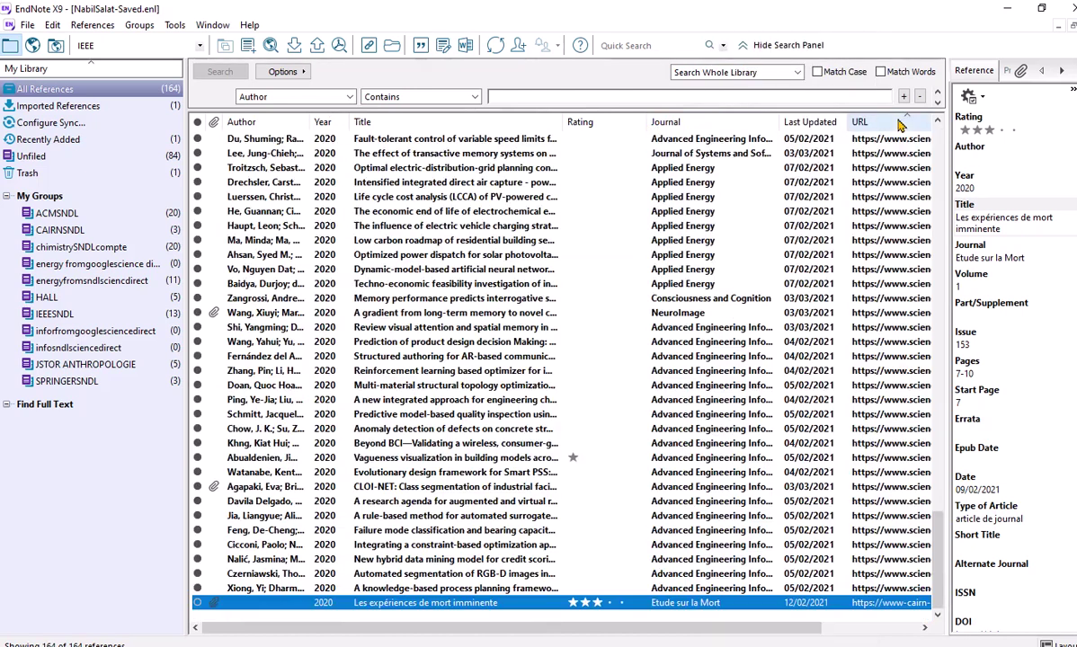
{"action": "left_click", "coordinate": [326, 127]}
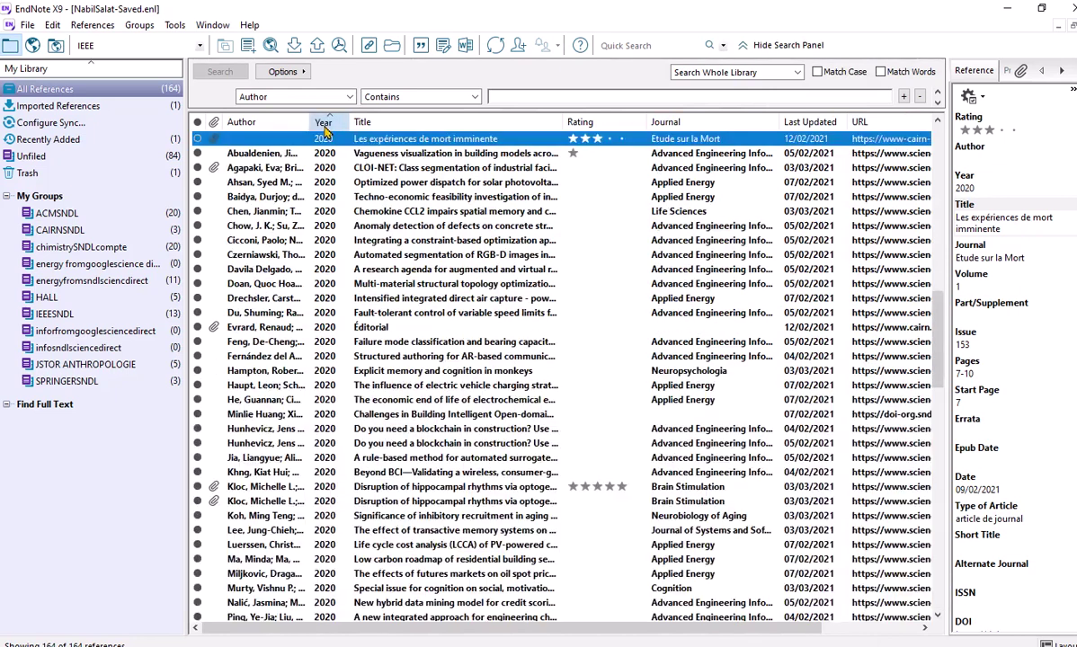
{"action": "left_click", "coordinate": [325, 126]}
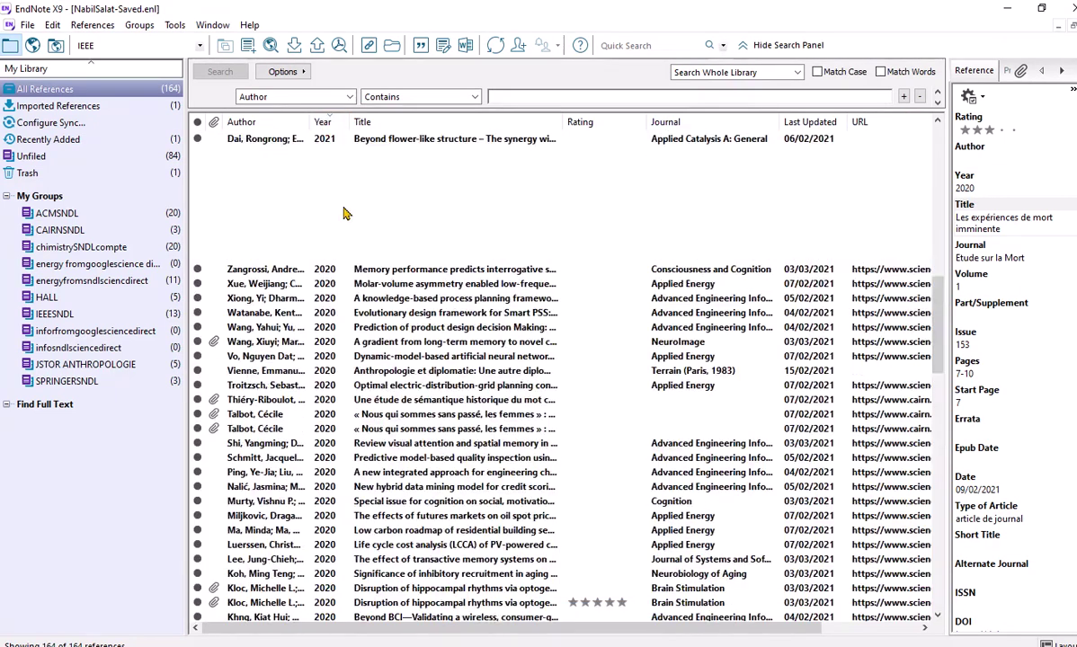
{"action": "scroll", "coordinate": [346, 211], "scroll_direction": "up", "scroll_amount": 8}
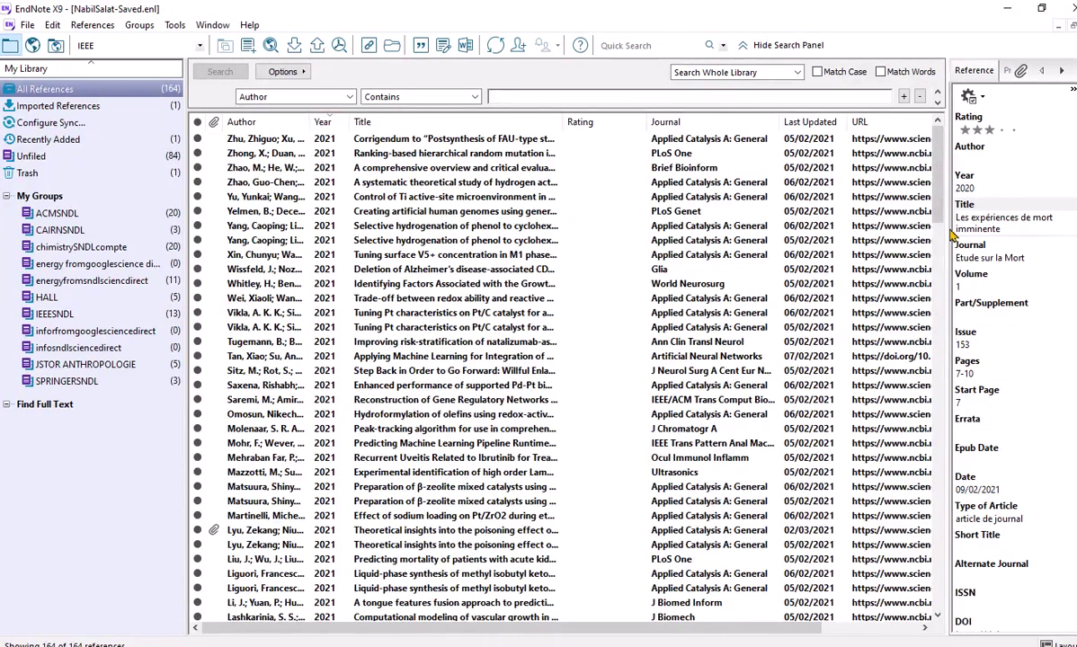
Widen the reference details pane and display the record of "Creating artificial human genomes using generative neural networks"
{"action": "left_click_drag", "start_coordinate": [950, 234], "coordinate": [823, 230]}
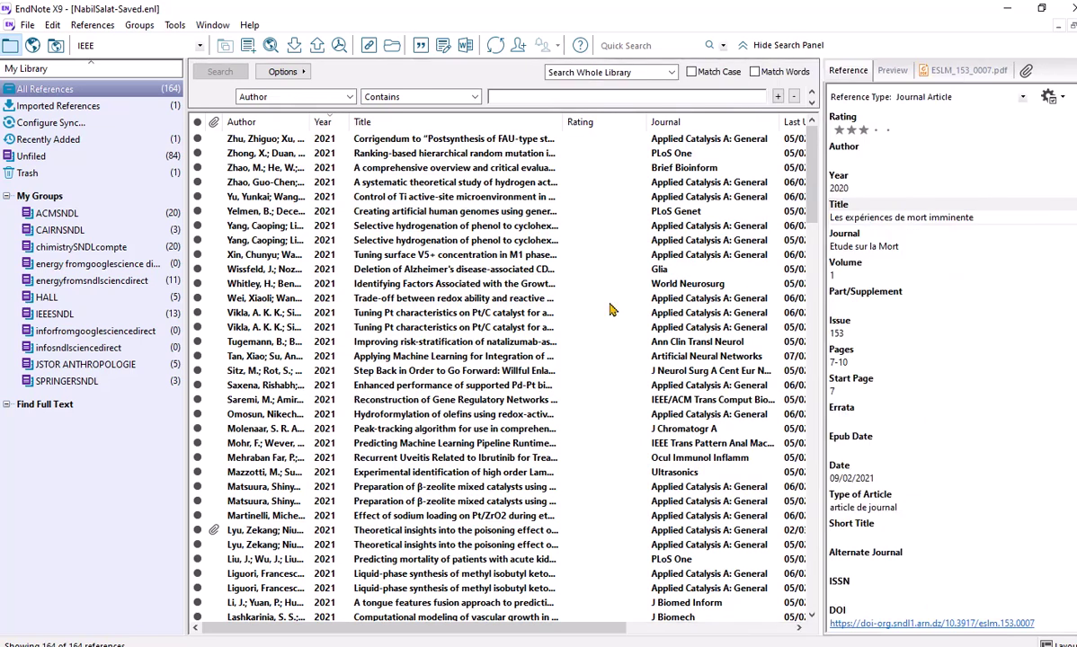
{"action": "left_click", "coordinate": [643, 214]}
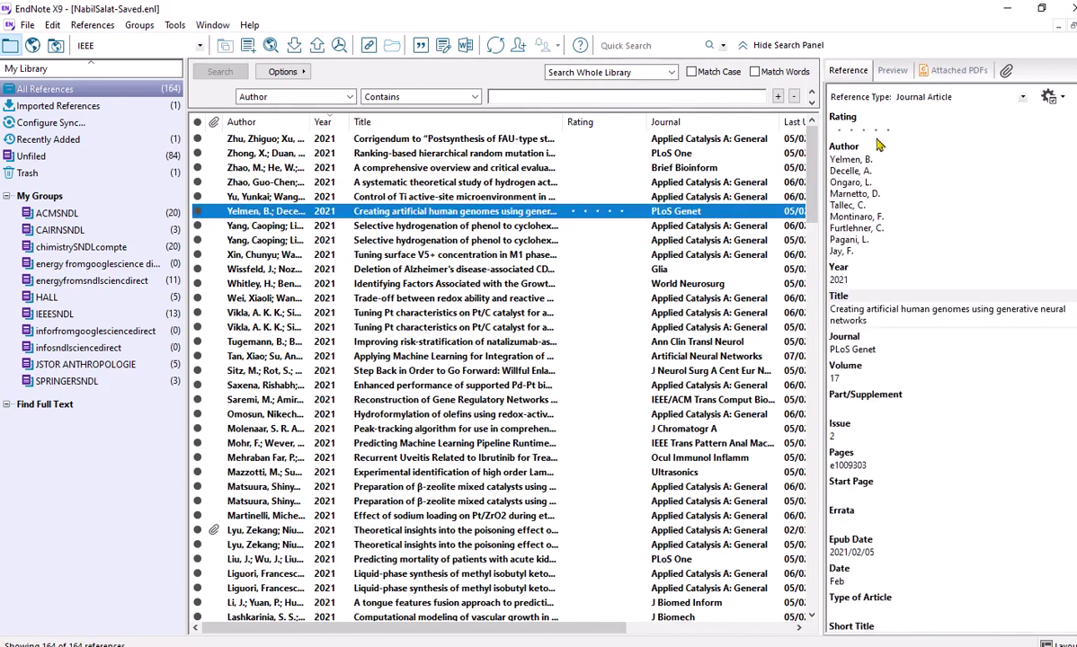
{"action": "left_click", "coordinate": [858, 72]}
Examine the record's fields, including the journal details, DOI, accession number, abstract, notes, URL, file attachments and author address
{"action": "scroll", "coordinate": [865, 274], "scroll_direction": "down", "scroll_amount": 8}
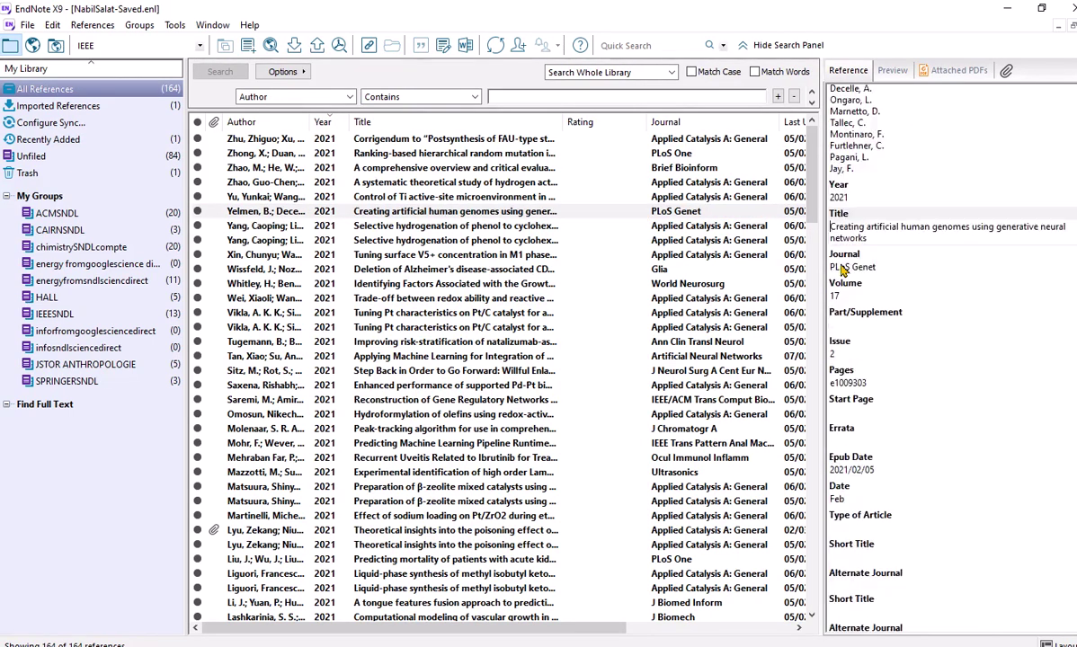
{"action": "scroll", "coordinate": [840, 289], "scroll_direction": "down", "scroll_amount": 10}
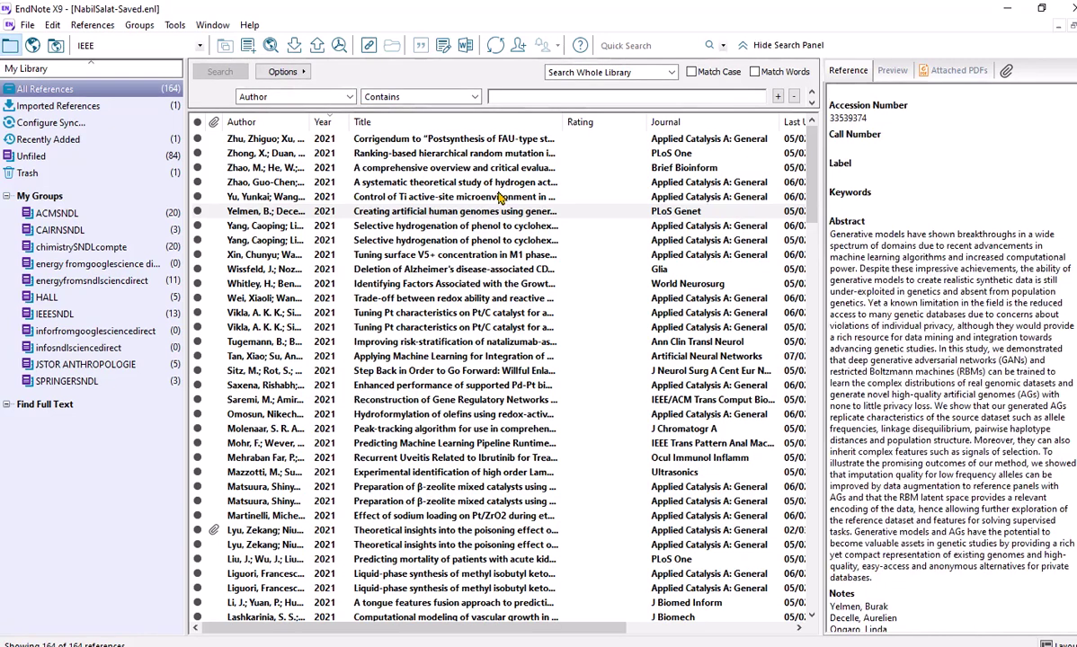
{"action": "scroll", "coordinate": [892, 255], "scroll_direction": "up", "scroll_amount": 3}
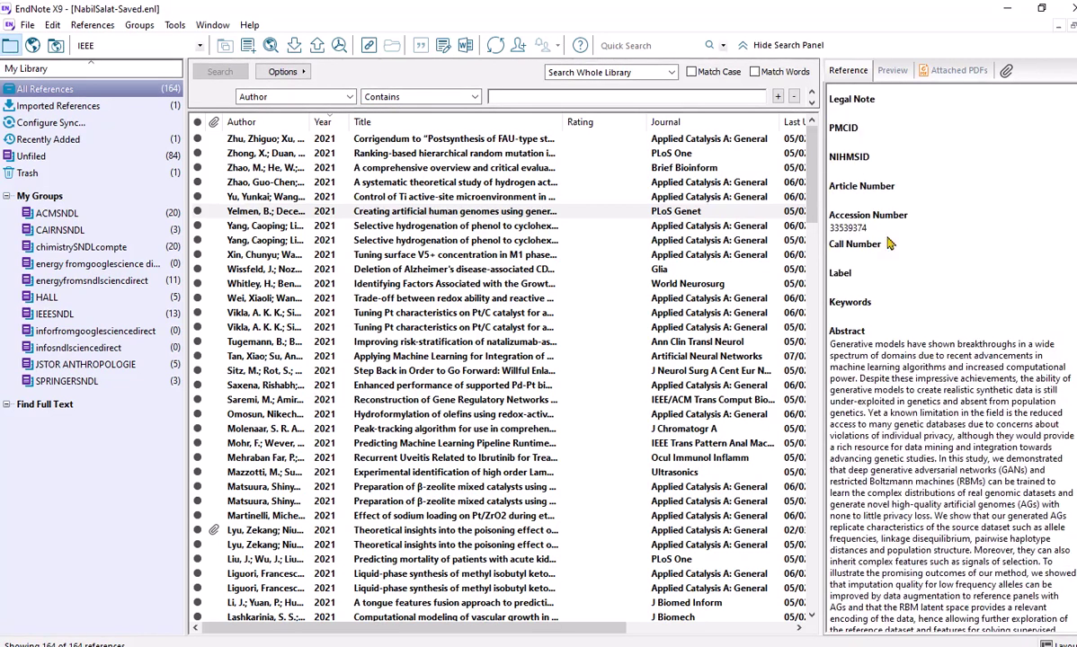
{"action": "scroll", "coordinate": [903, 301], "scroll_direction": "down", "scroll_amount": 7}
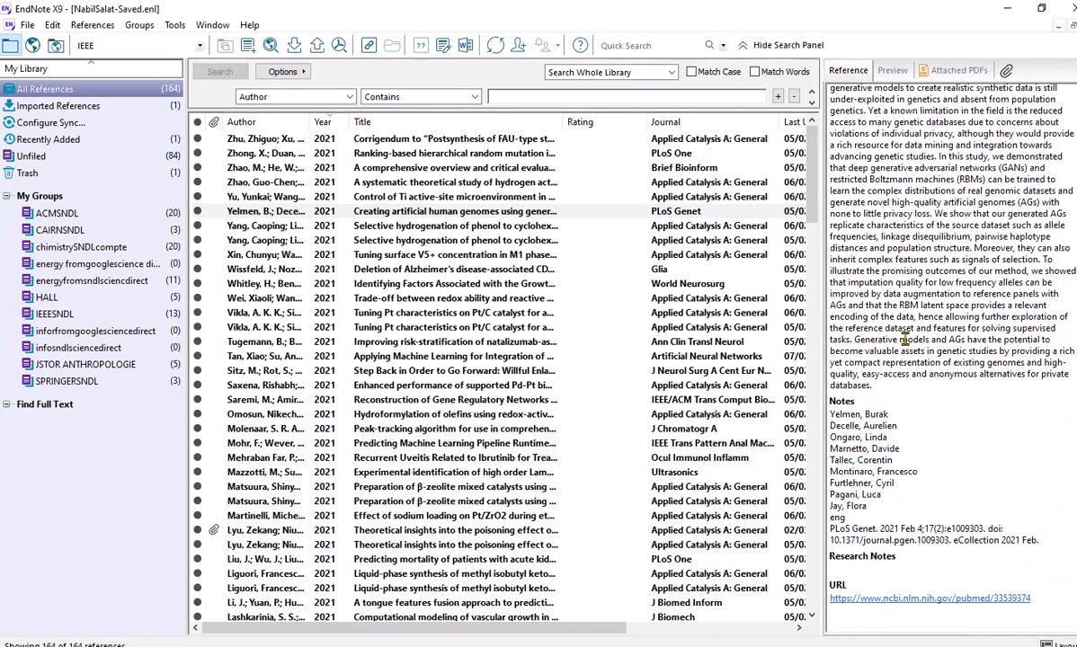
{"action": "scroll", "coordinate": [904, 339], "scroll_direction": "down", "scroll_amount": 4}
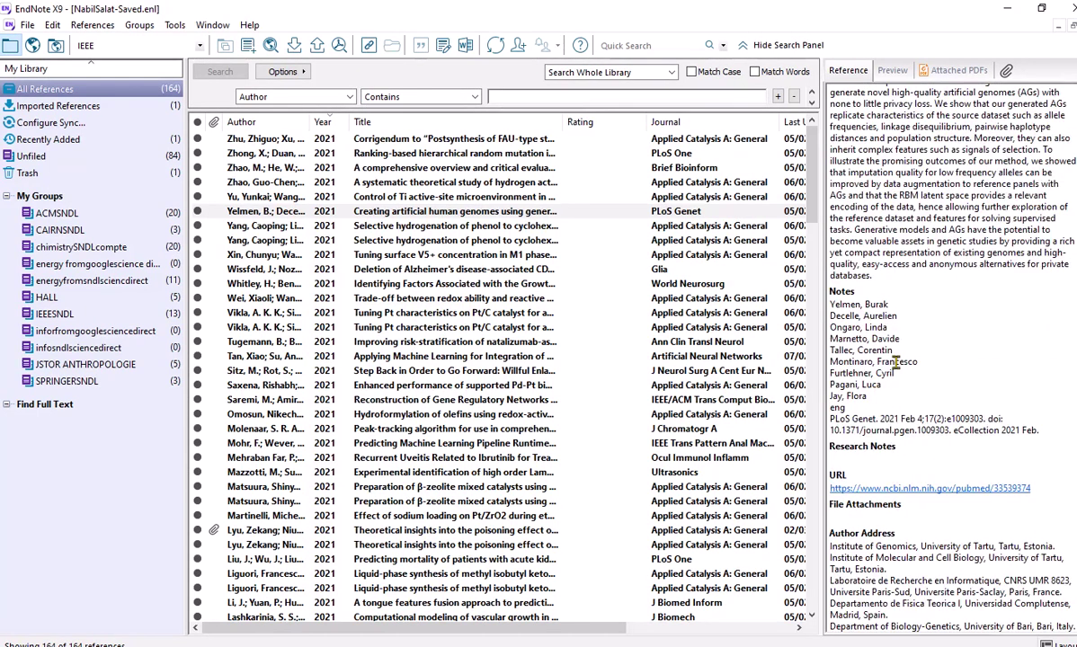
{"action": "scroll", "coordinate": [912, 443], "scroll_direction": "down", "scroll_amount": 3}
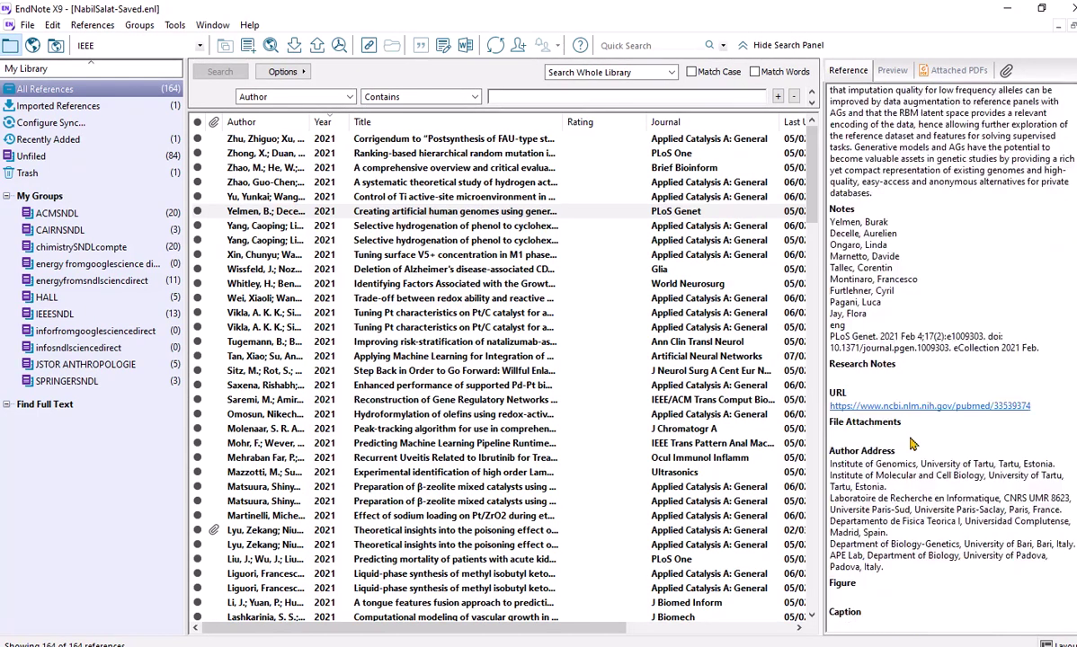
{"action": "scroll", "coordinate": [913, 443], "scroll_direction": "down", "scroll_amount": 3}
{"action": "scroll", "coordinate": [911, 439], "scroll_direction": "up", "scroll_amount": 10}
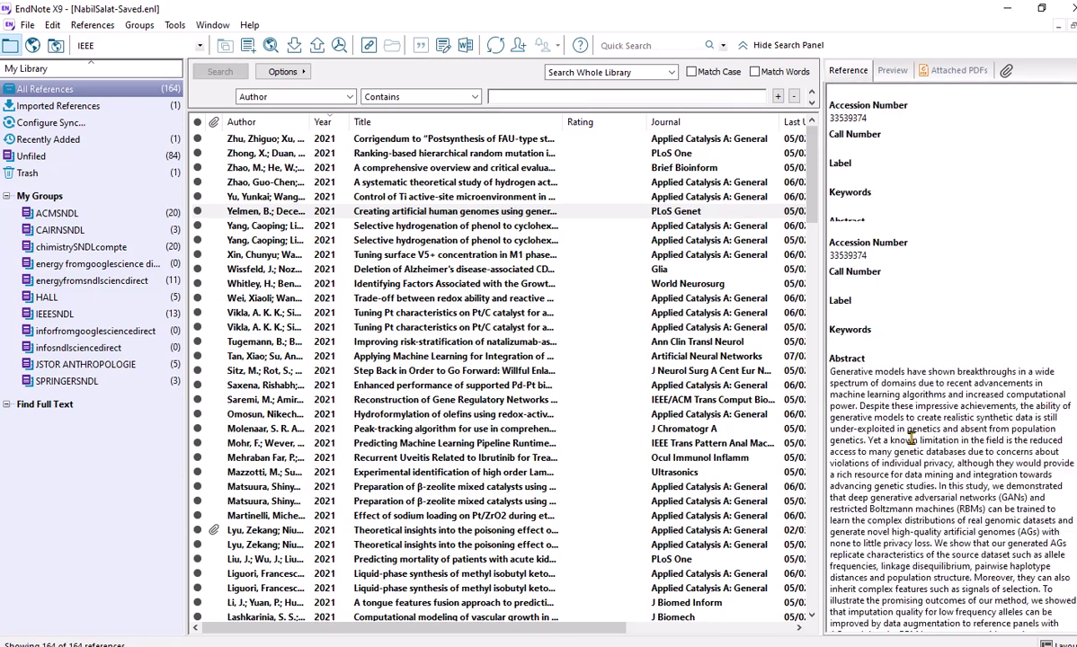
{"action": "scroll", "coordinate": [911, 438], "scroll_direction": "up", "scroll_amount": 6}
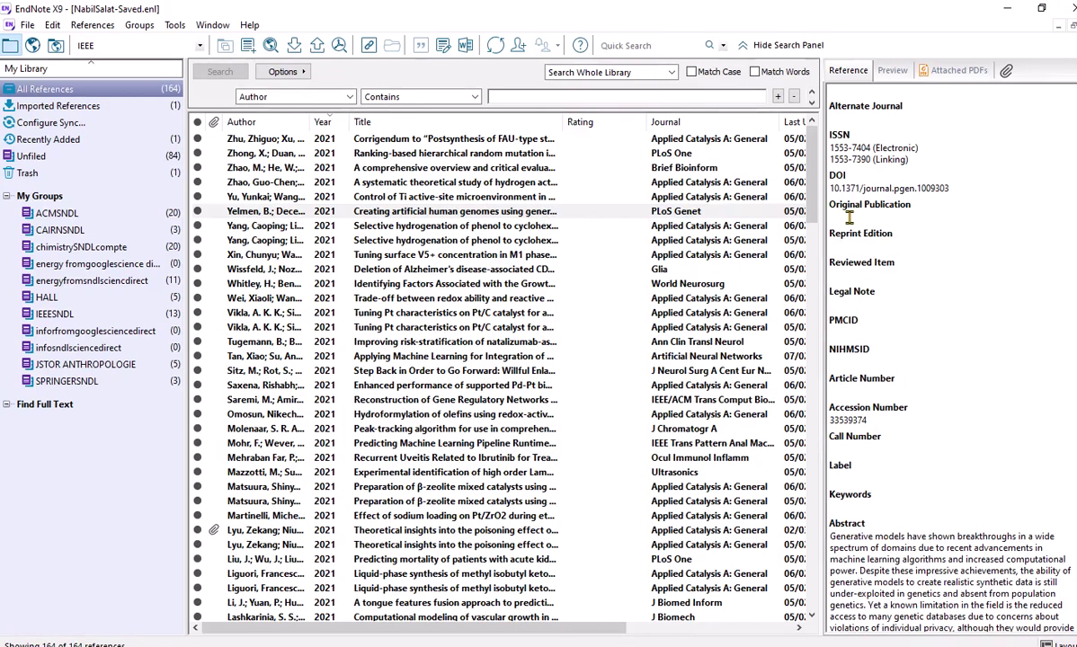
{"action": "scroll", "coordinate": [860, 242], "scroll_direction": "up", "scroll_amount": 8}
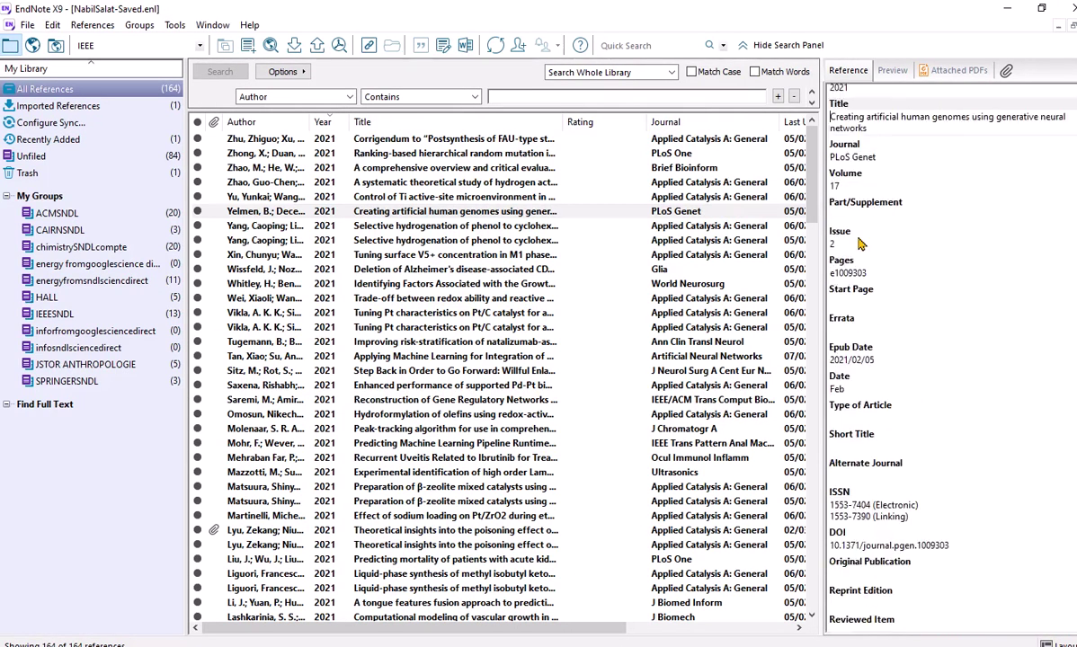
{"action": "scroll", "coordinate": [860, 242], "scroll_direction": "up", "scroll_amount": 3}
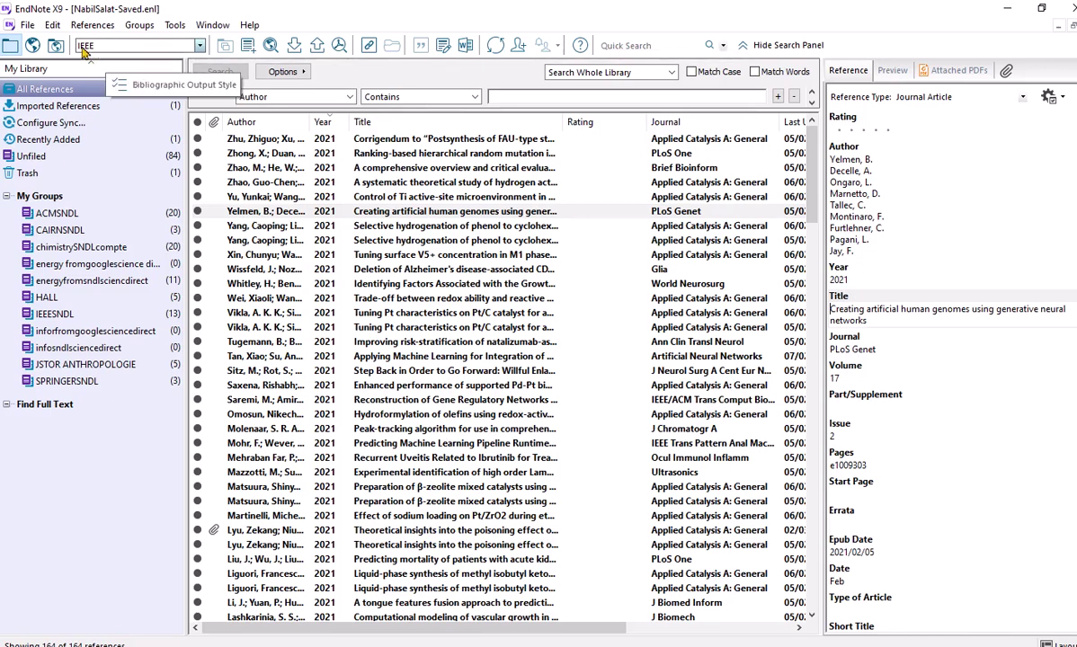
Preview the citation of "Creating artificial human genomes using generative neural networks" formatted in the IEEE output style
{"action": "left_click", "coordinate": [674, 213]}
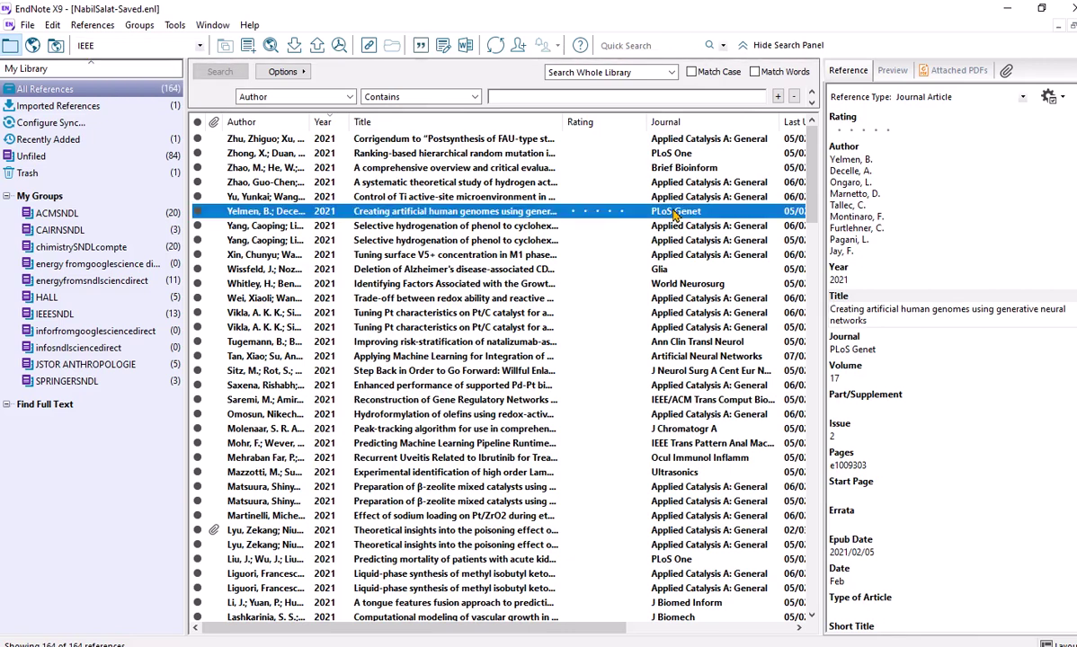
{"action": "left_click", "coordinate": [894, 72]}
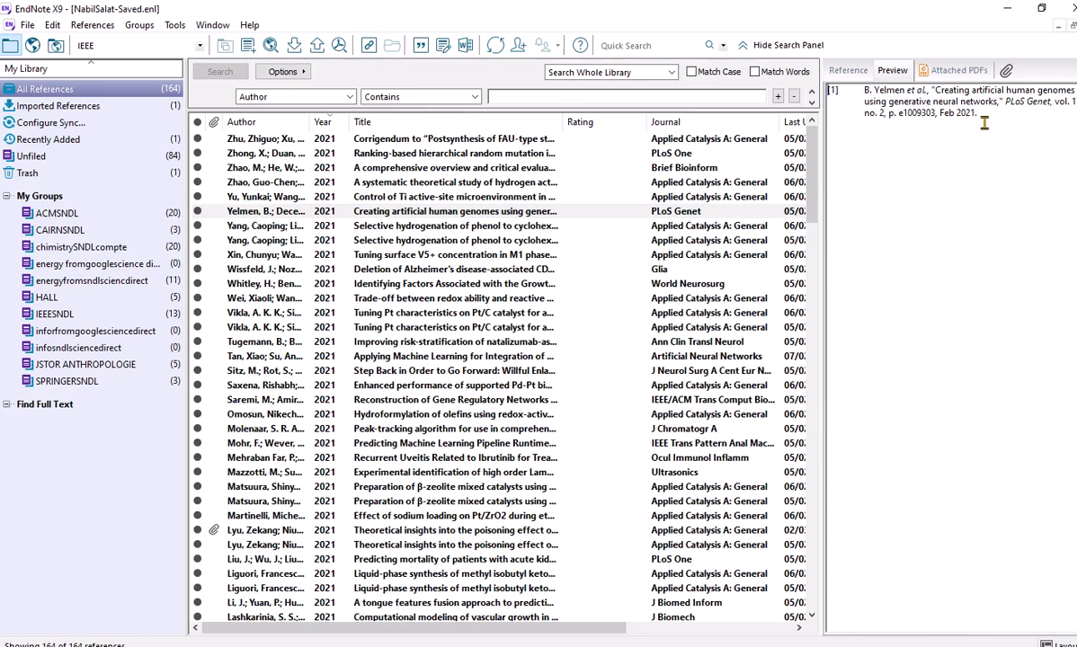
{"action": "mouse_move", "coordinate": [524, 5]}
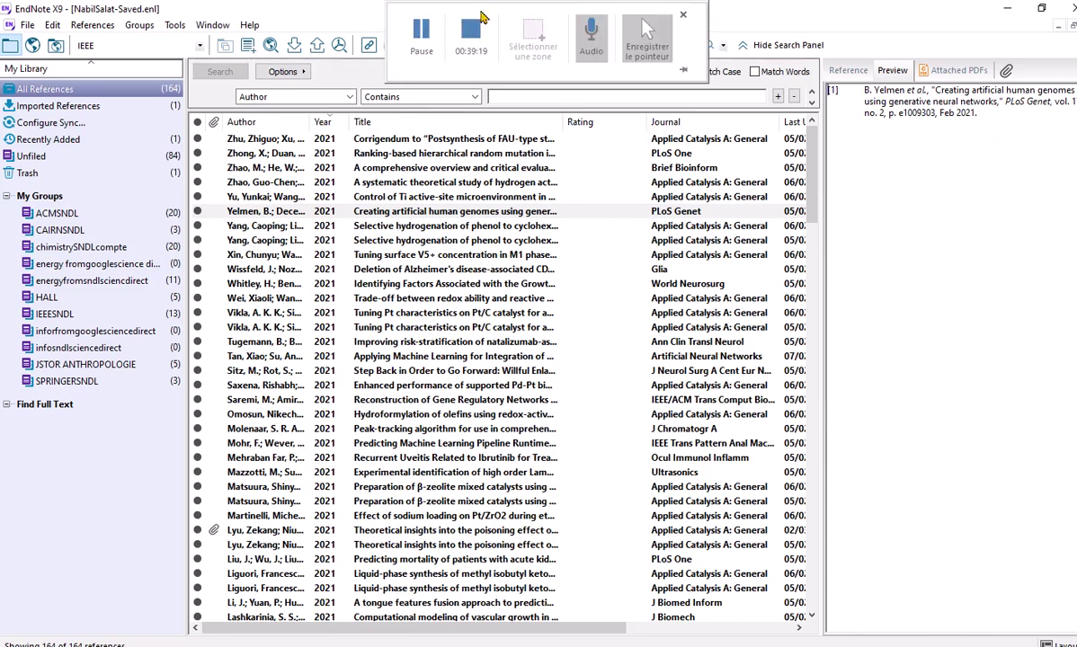